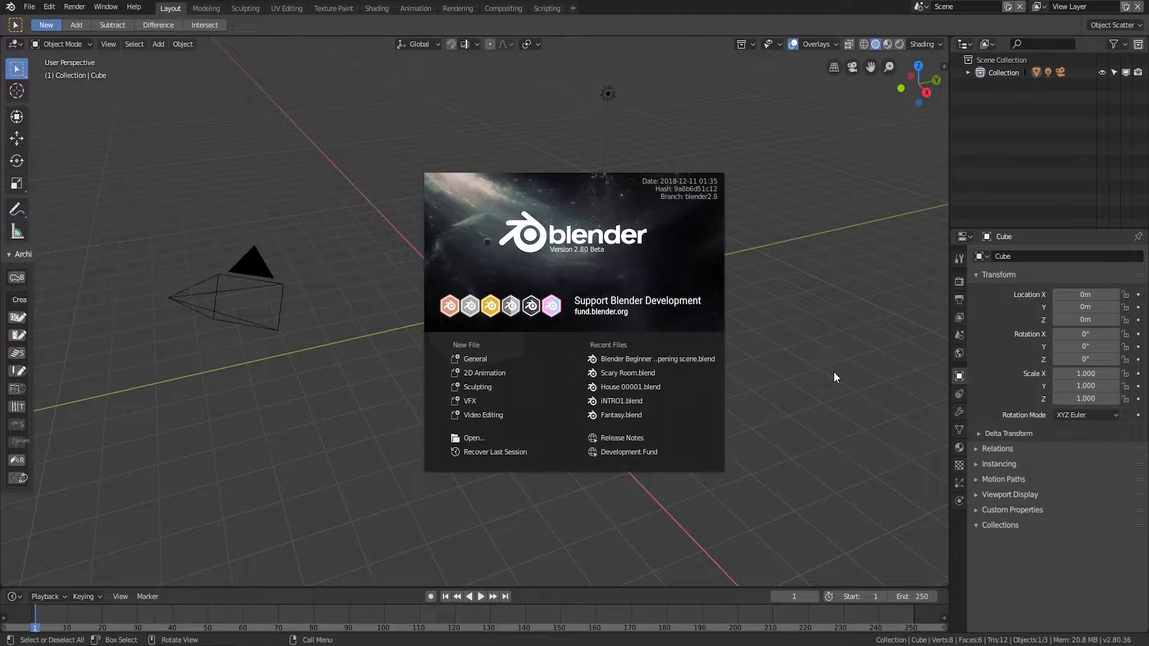
# - Raise the cube's entire mesh 1 m along Z in Edit Mode so its base sits at the origin, and return to Object Mode
pyautogui.click(826, 346)
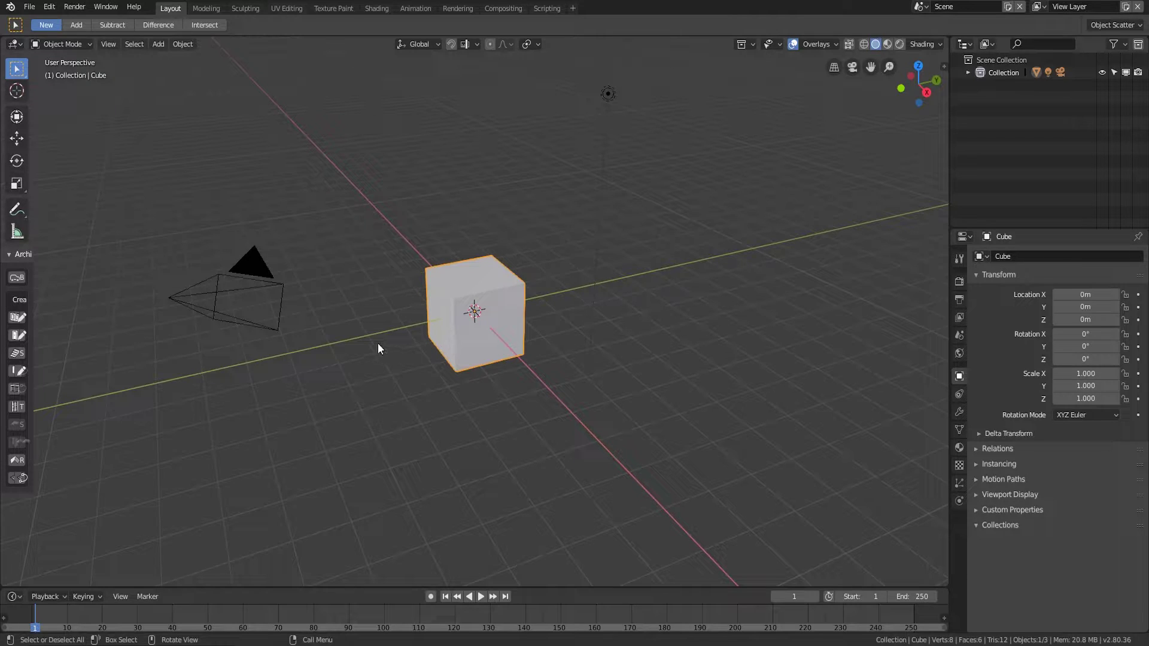
pyautogui.moveTo(364, 342); pyautogui.dragTo(681, 295, button='middle')
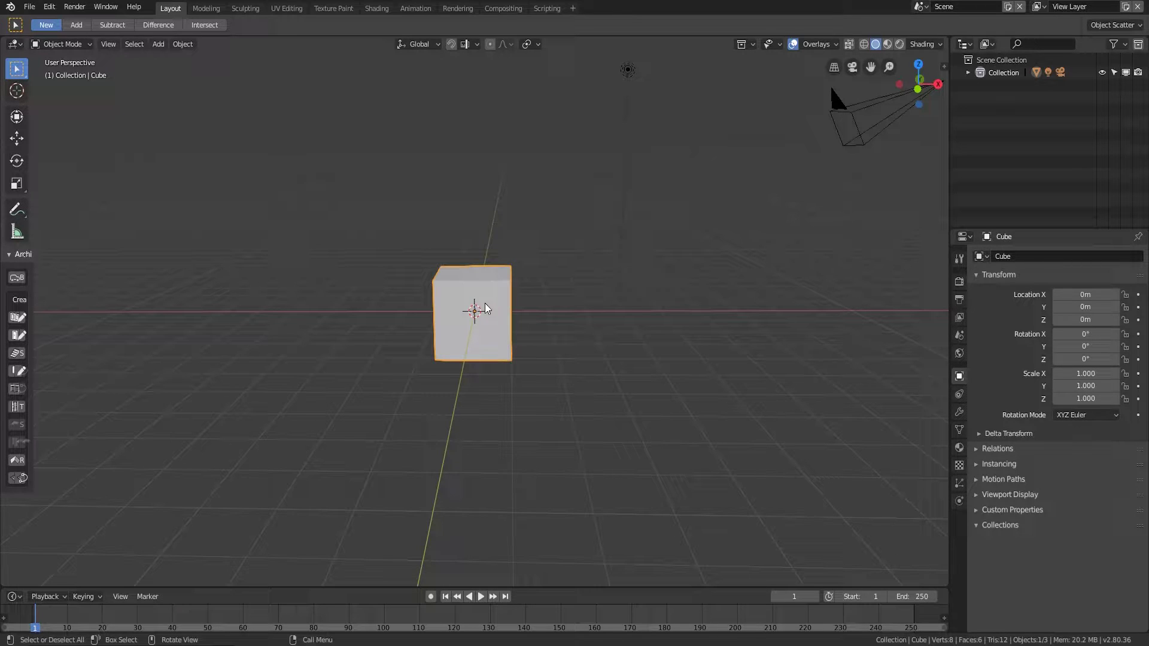
pyautogui.press('KP_5')
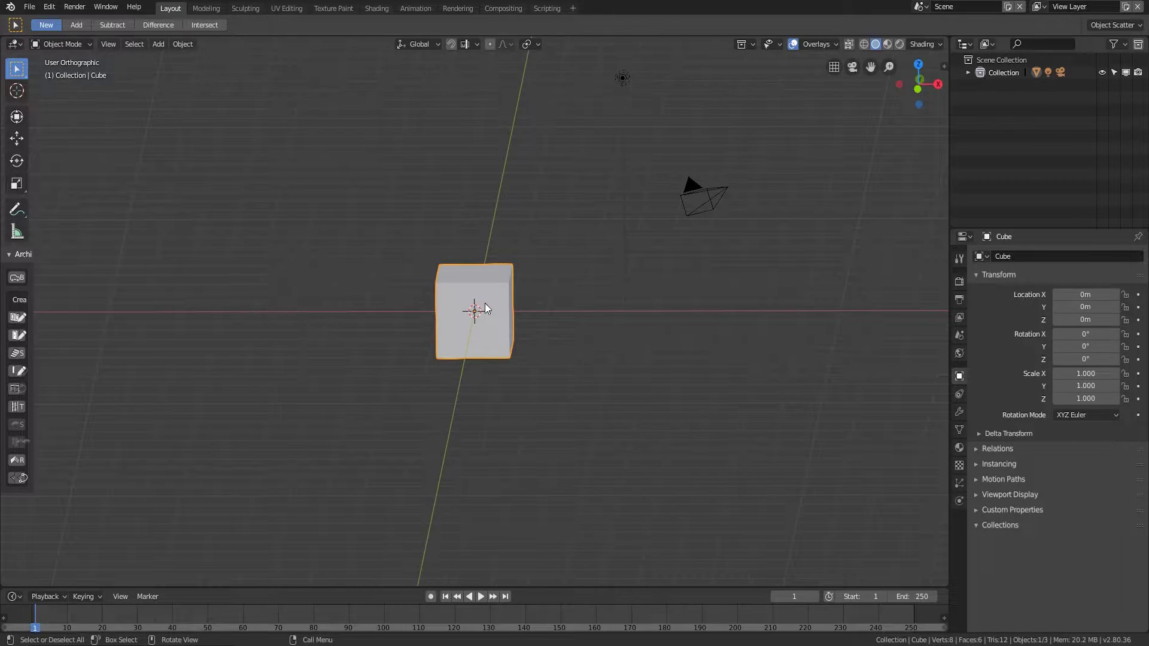
pyautogui.press('KP_1')
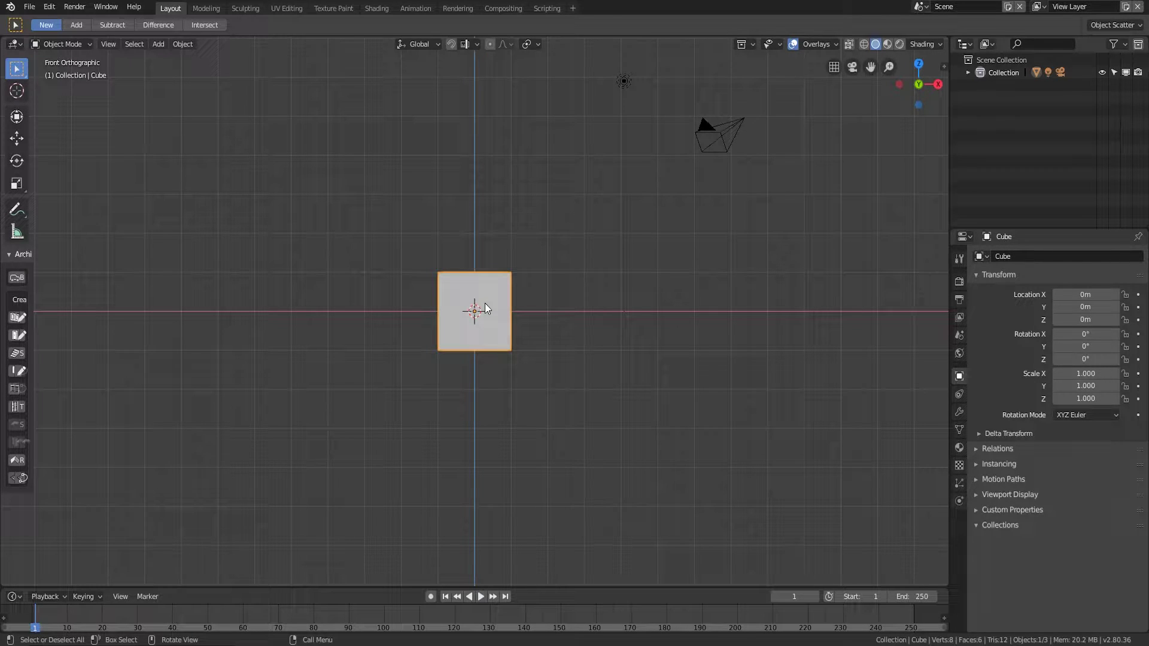
pyautogui.press('Tab')
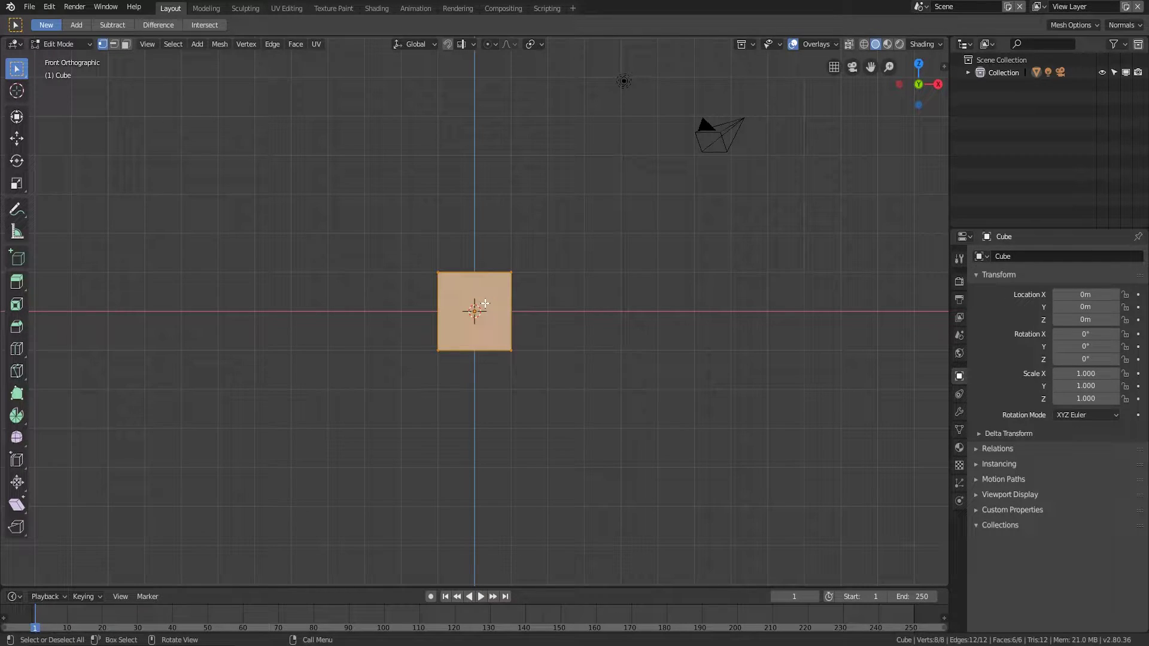
pyautogui.press('e')
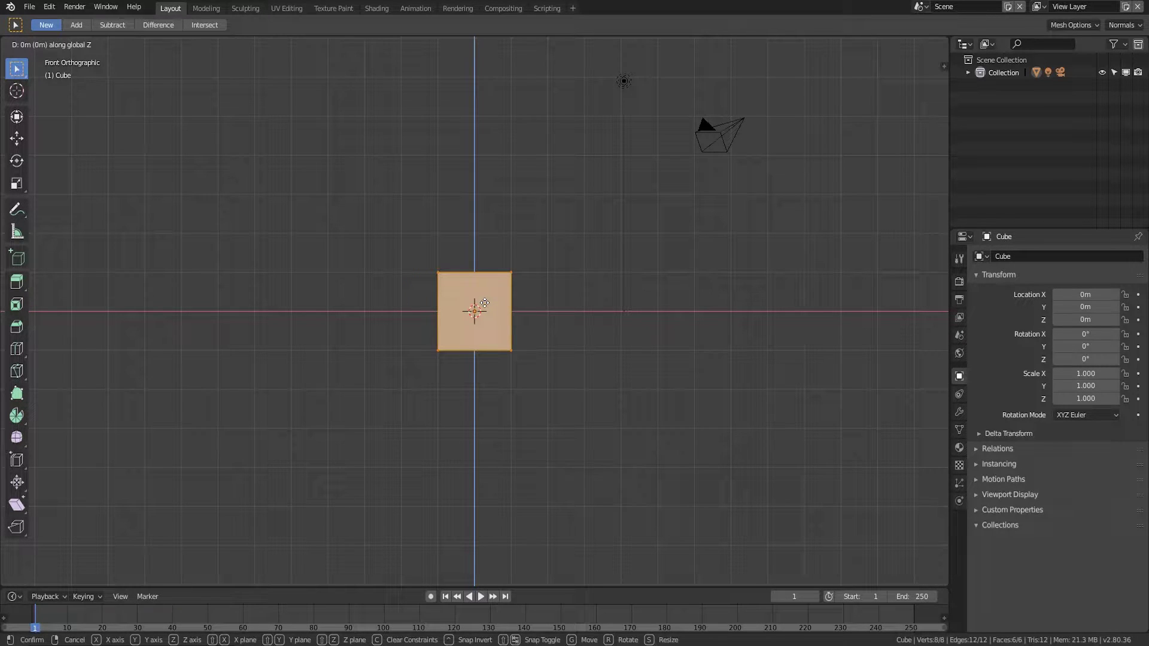
pyautogui.write('1')
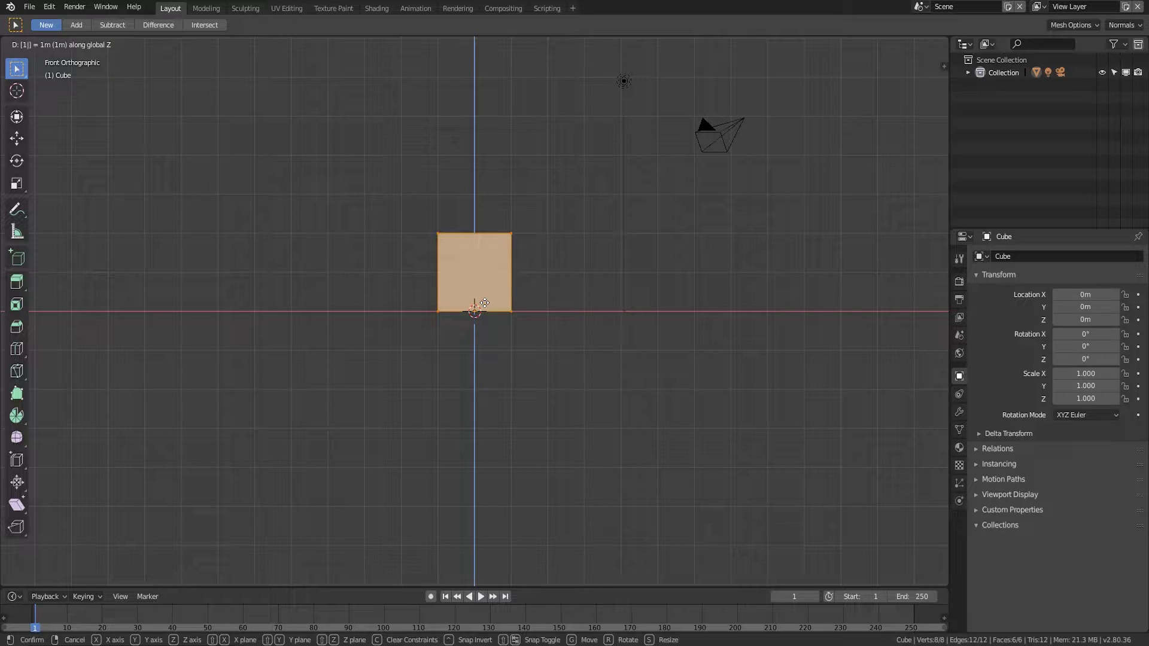
pyautogui.press('Return')
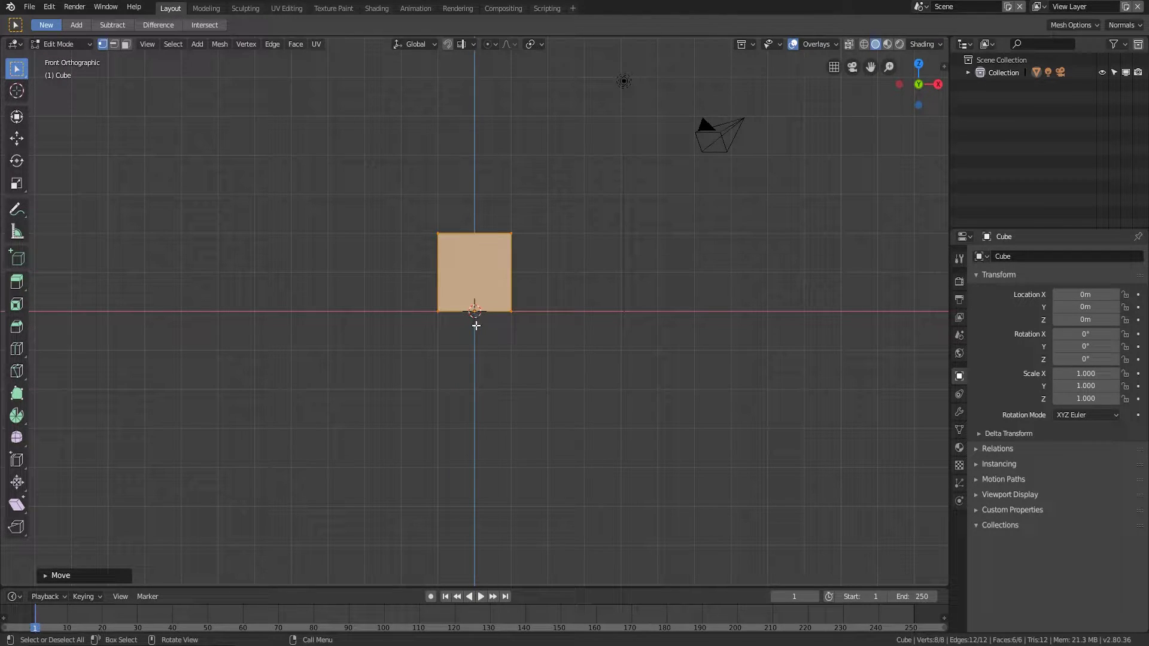
pyautogui.press('Tab')
pyautogui.scroll(3, 558, 333)
pyautogui.moveTo(610, 303); pyautogui.dragTo(517, 335, button='middle')
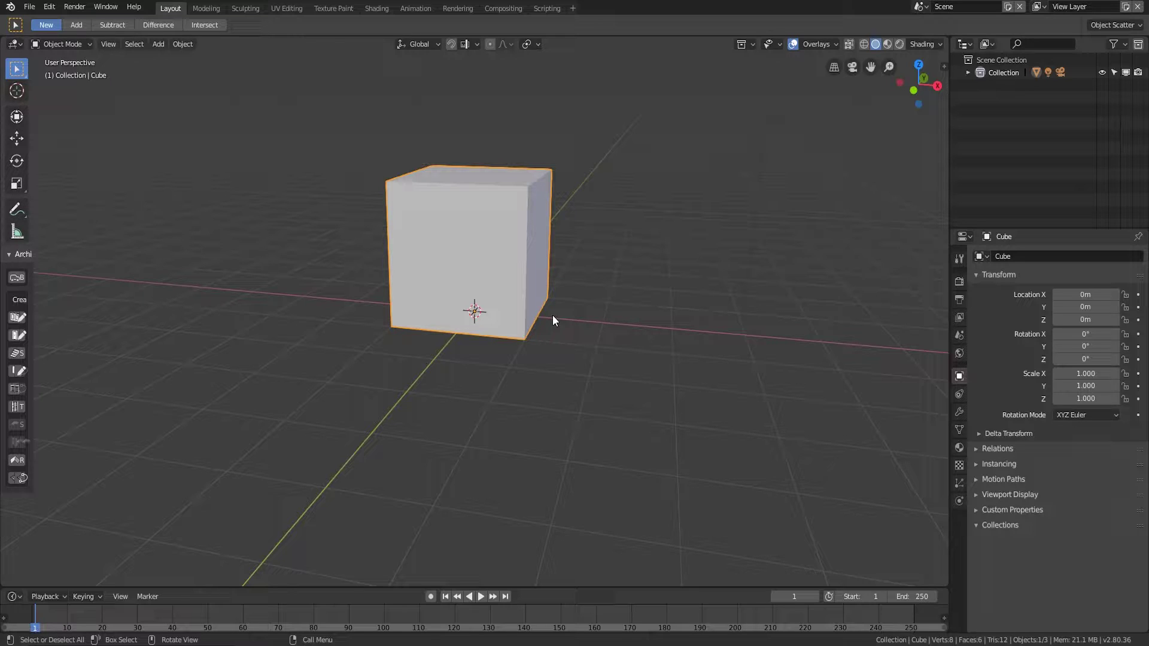
pyautogui.press('s')
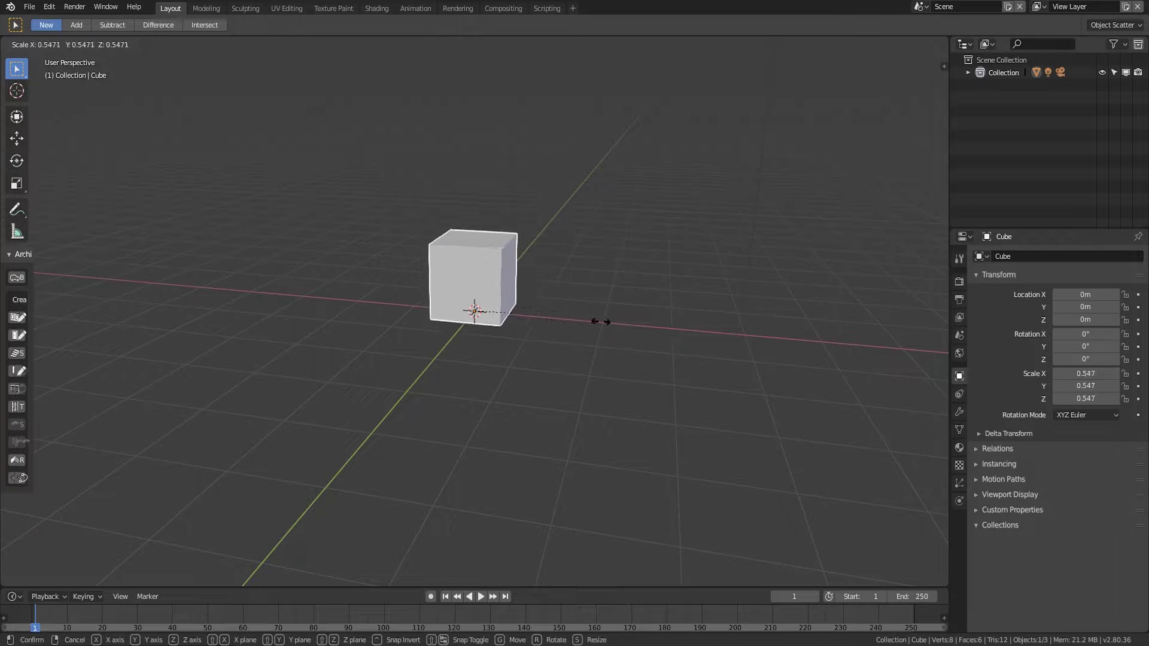
pyautogui.press('Escape')
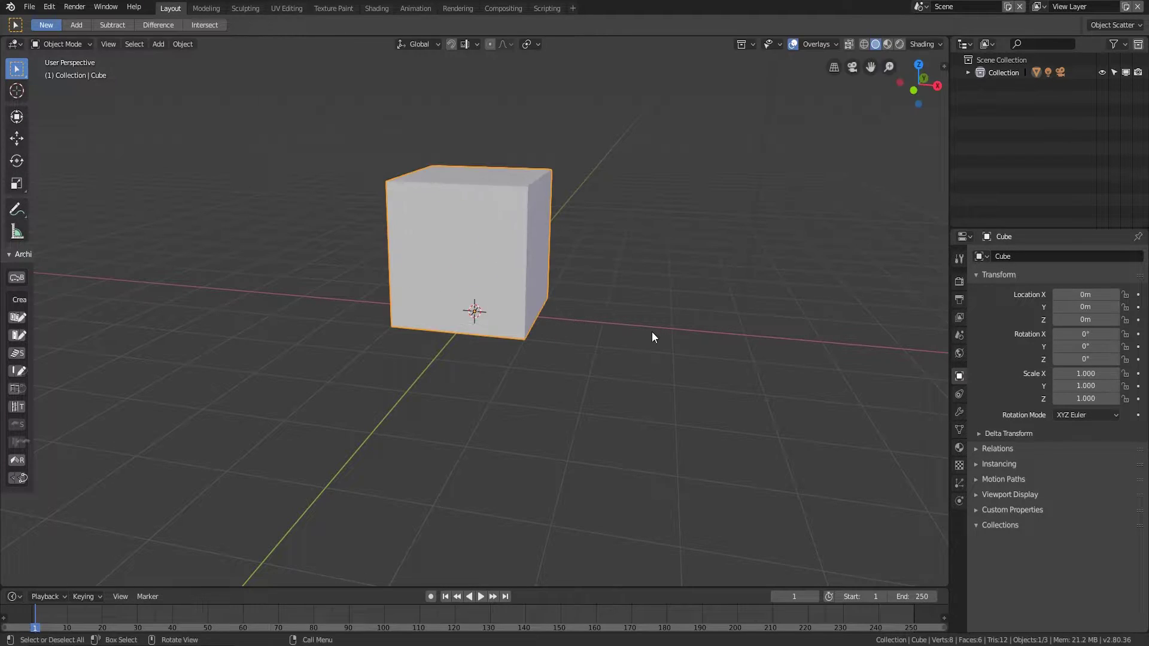
# - Select only the cube's top face in face select mode and move it up about 2 m along Z
pyautogui.press('KP_4')
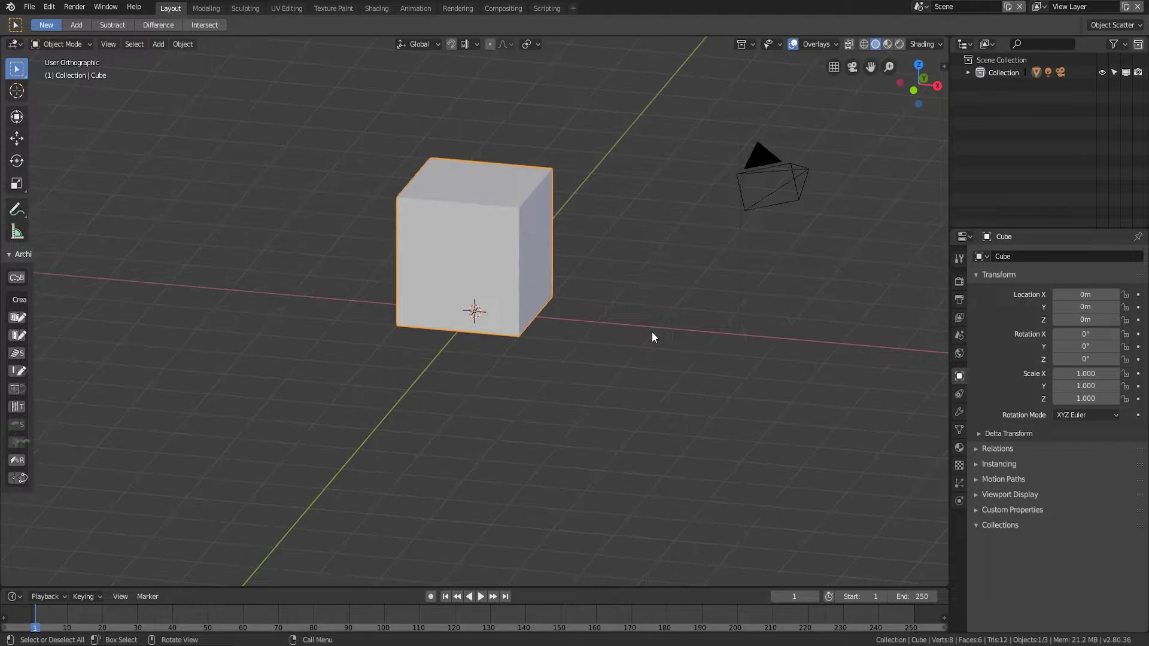
pyautogui.press('KP_1')
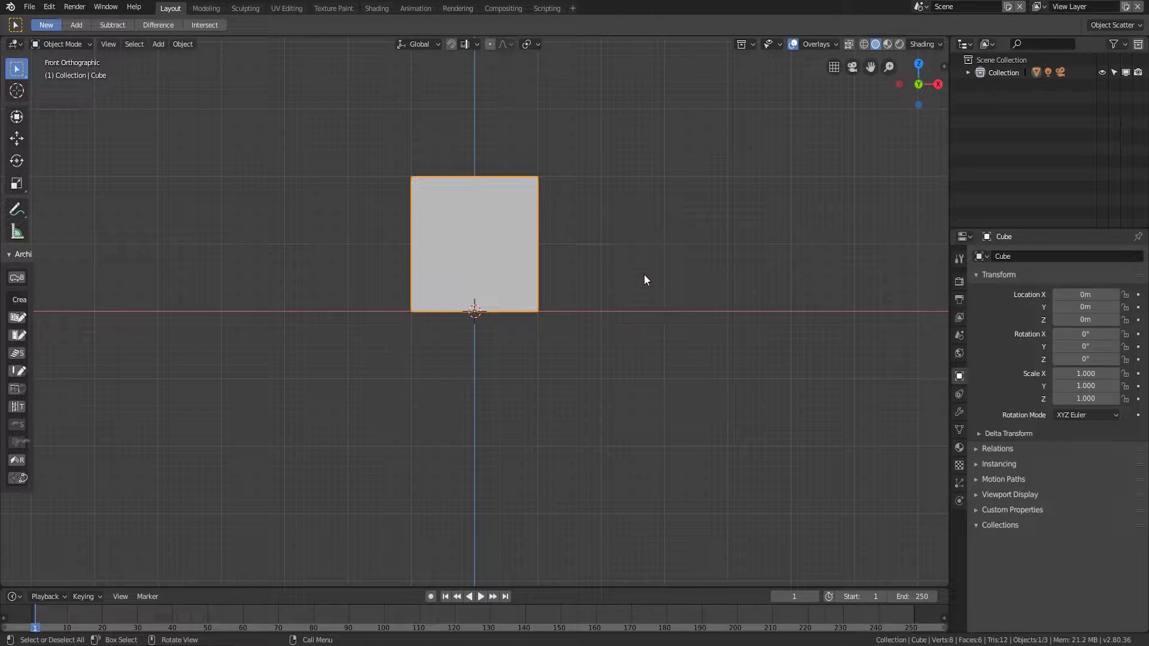
pyautogui.keyDown('shift'); pyautogui.moveTo(645, 273); pyautogui.dragTo(629, 359, button='middle'); pyautogui.keyUp('shift')
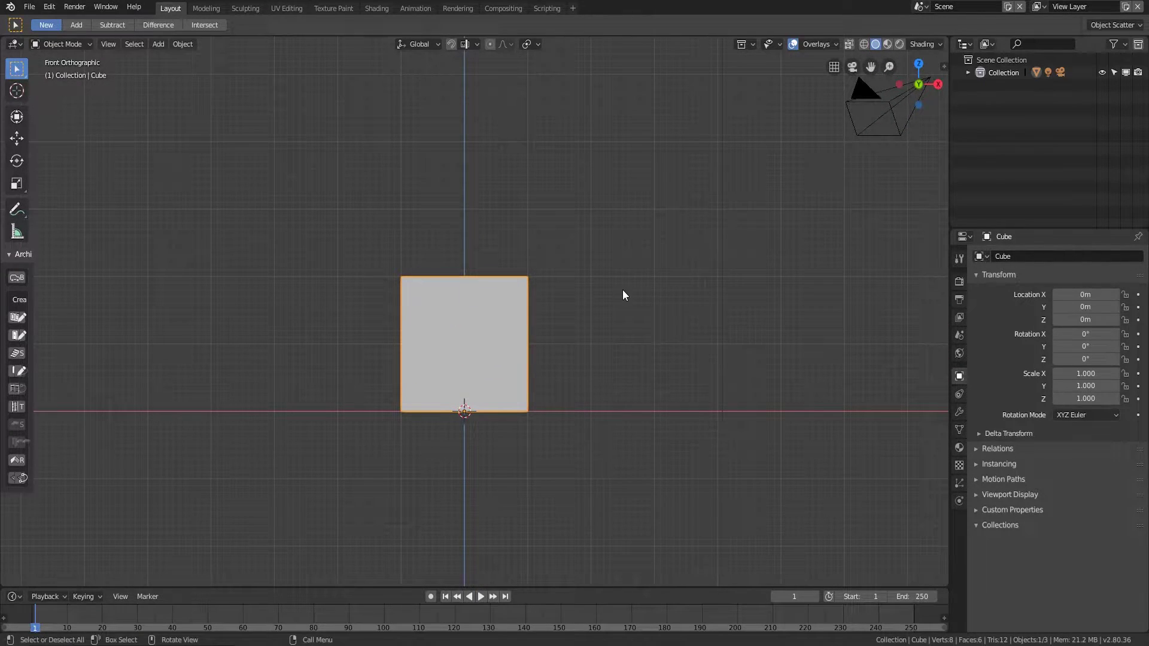
pyautogui.moveTo(626, 274); pyautogui.dragTo(625, 292, button='middle')
pyautogui.press('Tab')
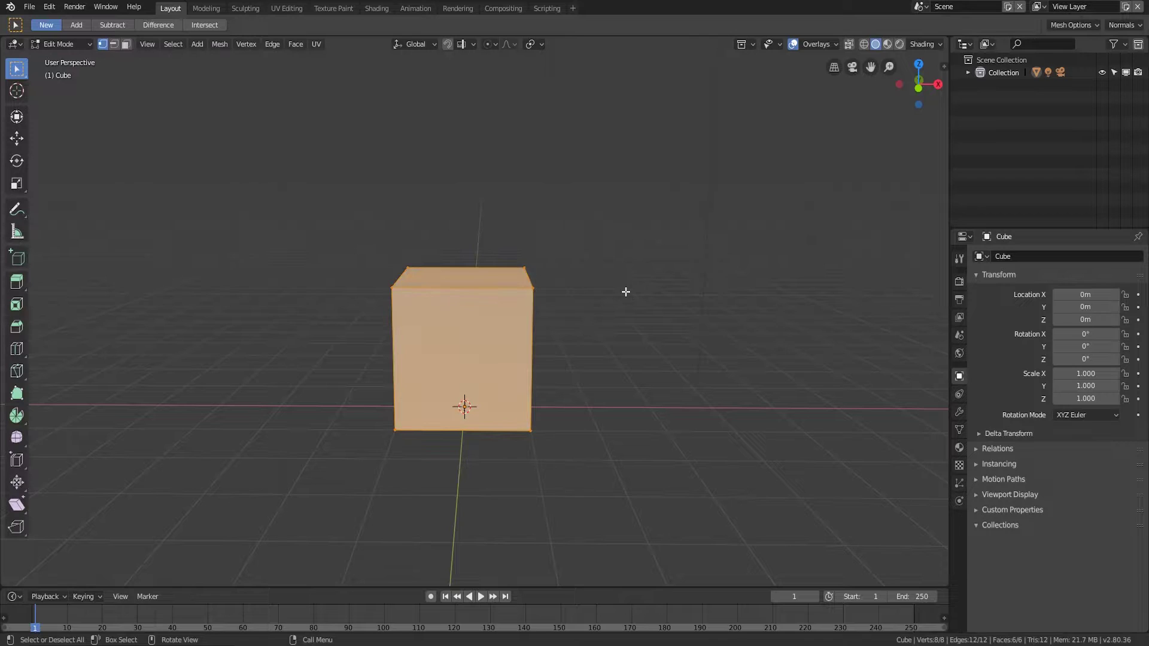
pyautogui.click(126, 44)
pyautogui.moveTo(541, 210); pyautogui.dragTo(544, 257, button='middle')
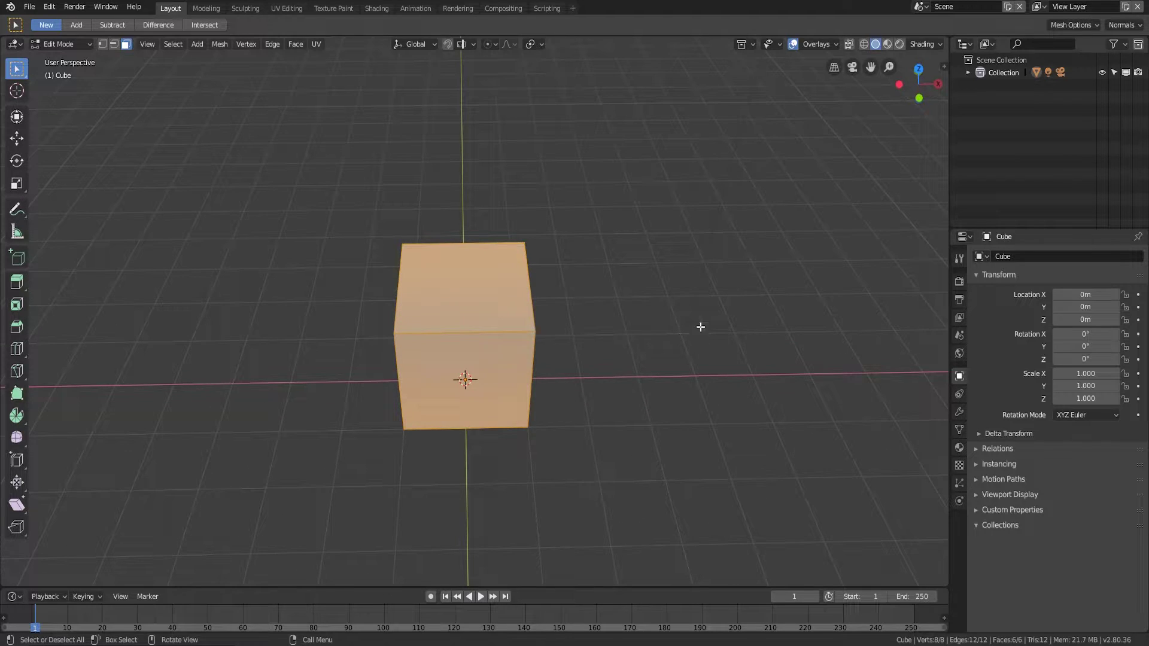
pyautogui.click(472, 289)
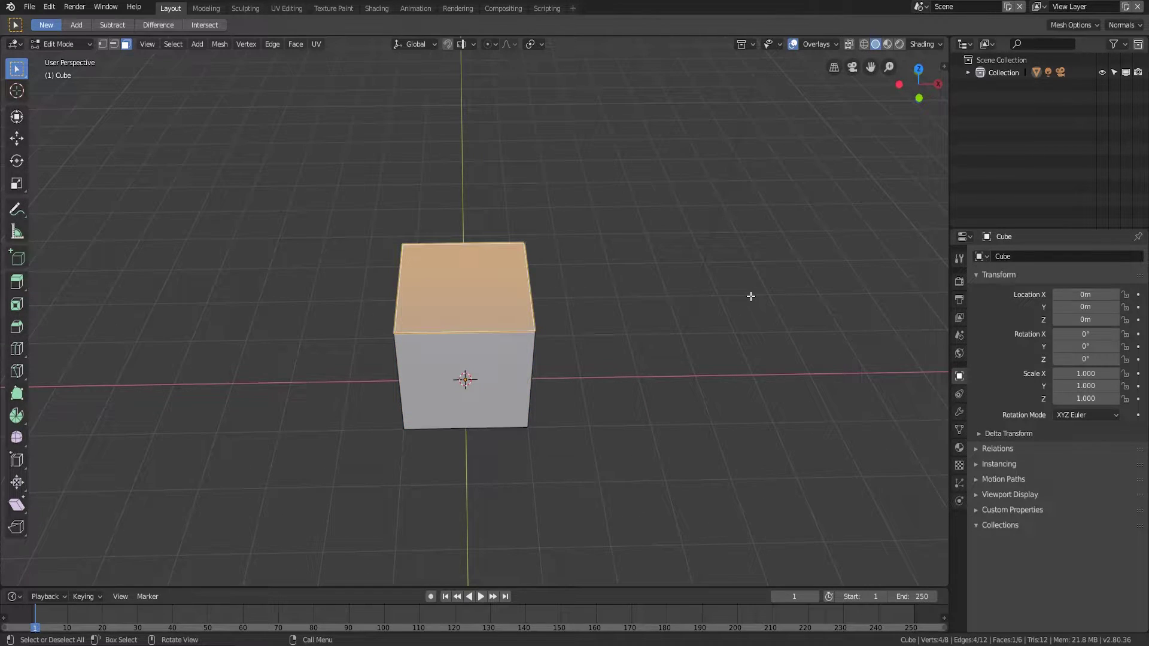
pyautogui.press('KP_1')
pyautogui.press('g')
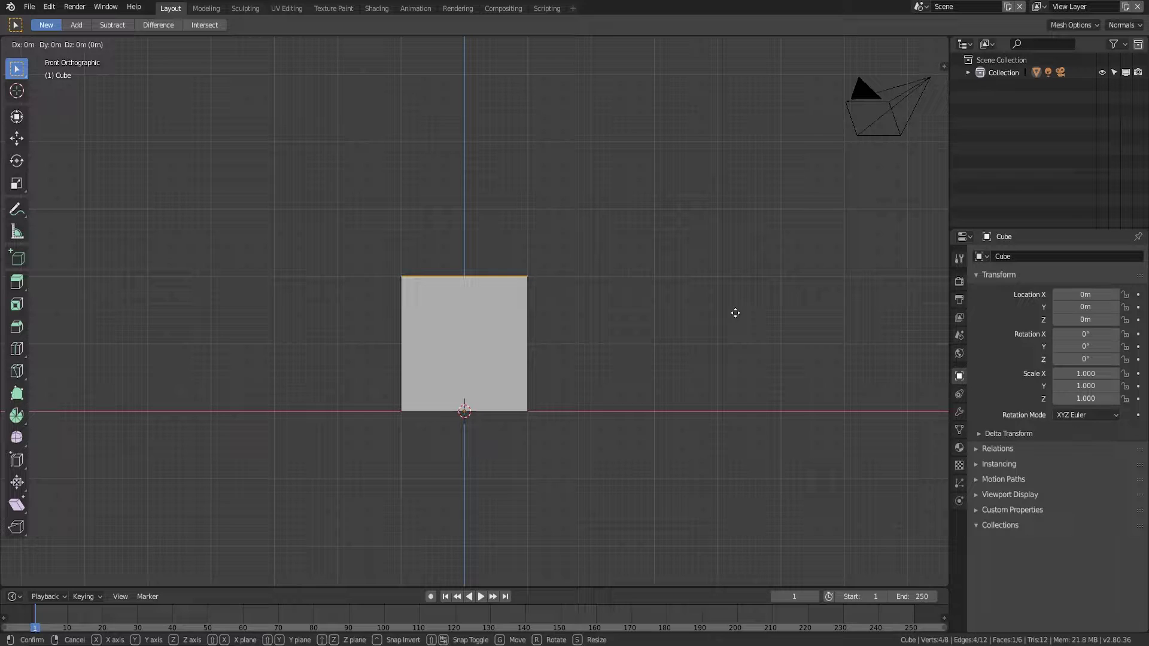
pyautogui.press('z')
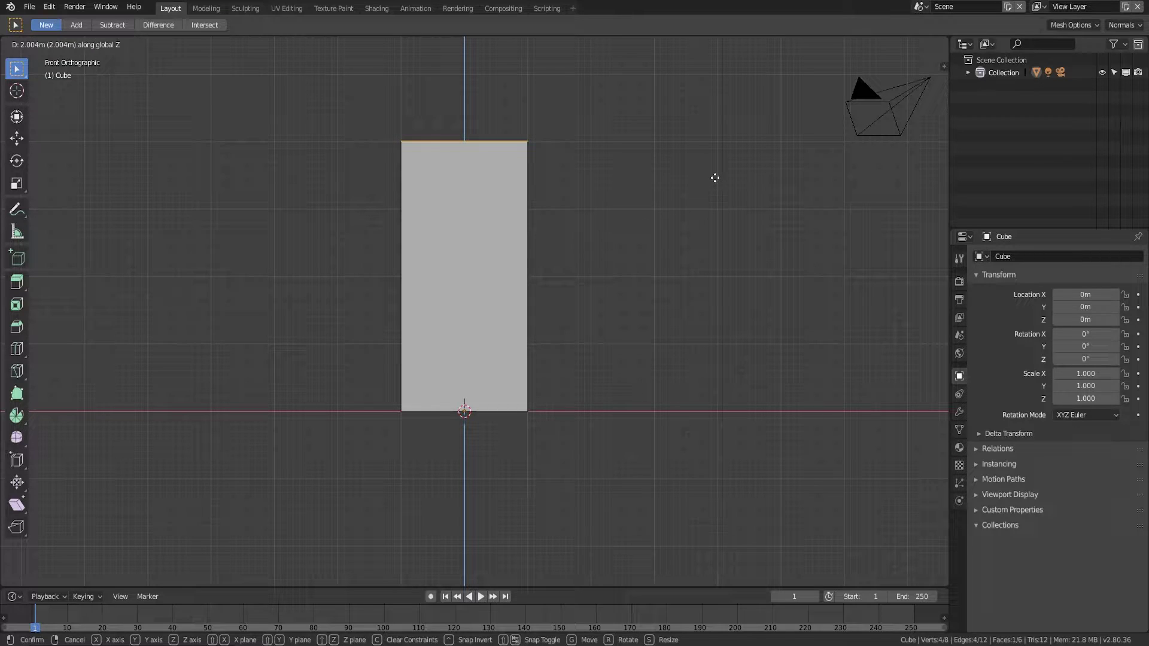
pyautogui.click(715, 177)
# - Add one horizontal loop cut around the tall box and slide it about 0.65 of the way towards its top edge
pyautogui.moveTo(684, 188); pyautogui.dragTo(671, 224, button='middle')
pyautogui.press('KP_1')
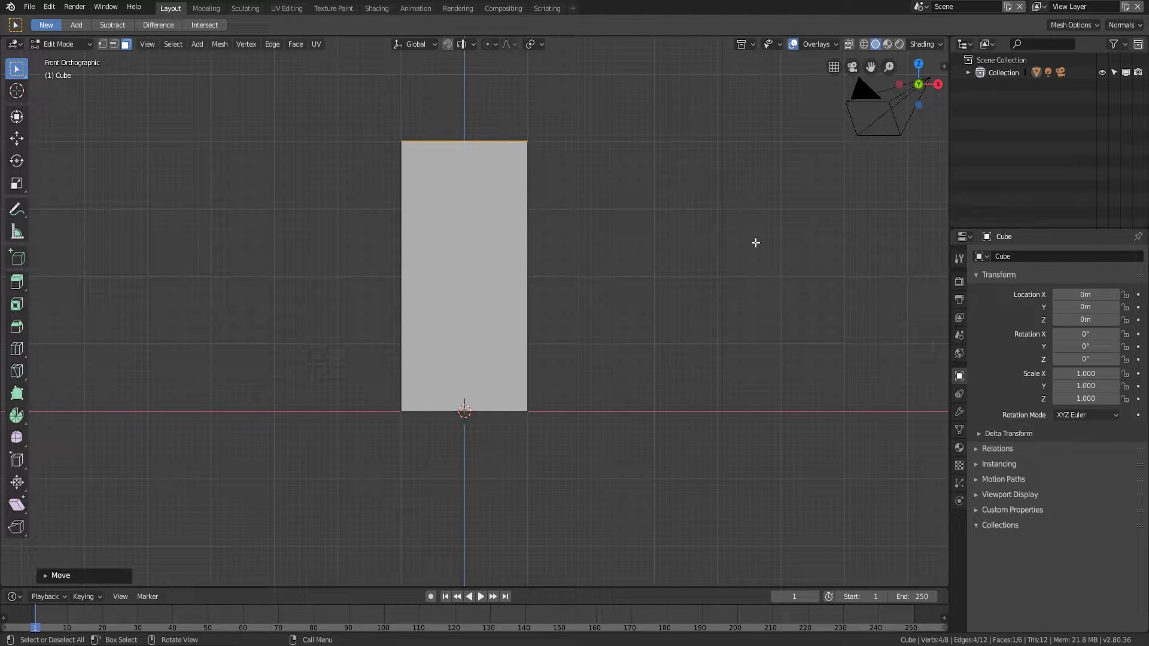
pyautogui.moveTo(690, 231); pyautogui.dragTo(665, 254, button='middle')
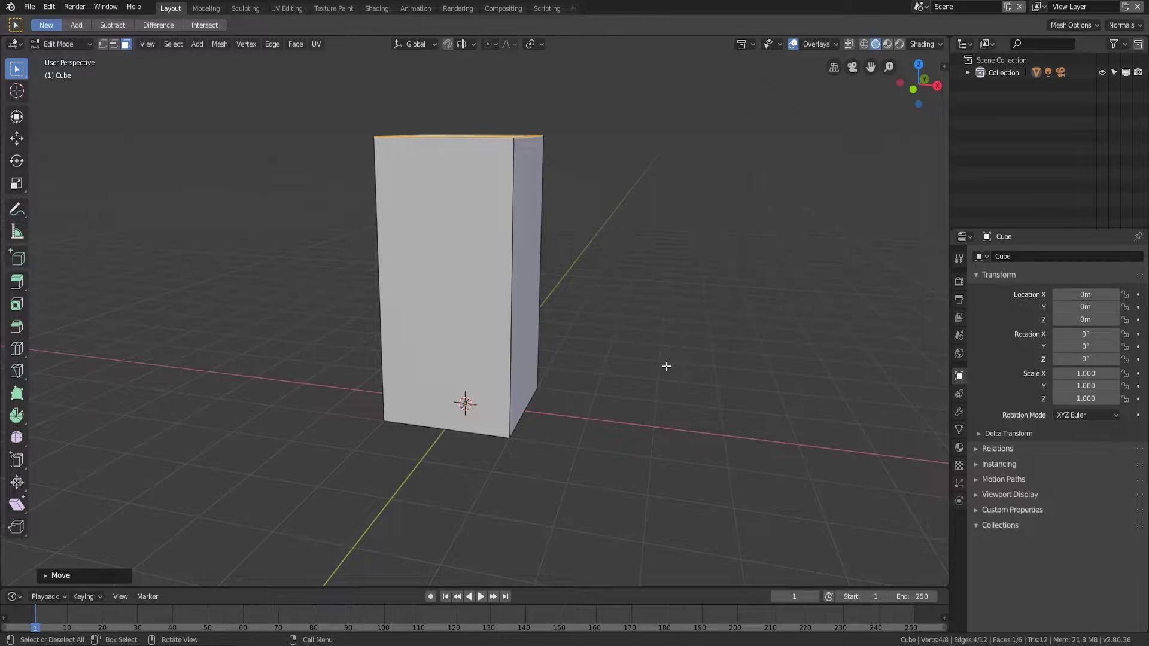
pyautogui.press('KP_1')
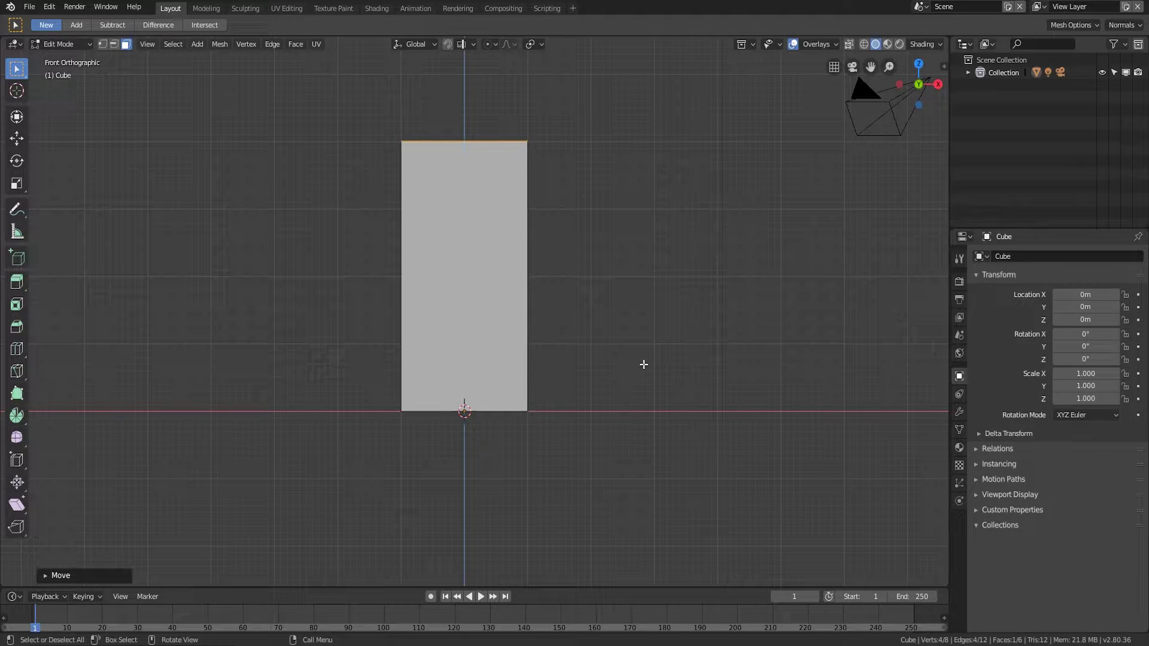
pyautogui.hotkey('ctrl', 'r')
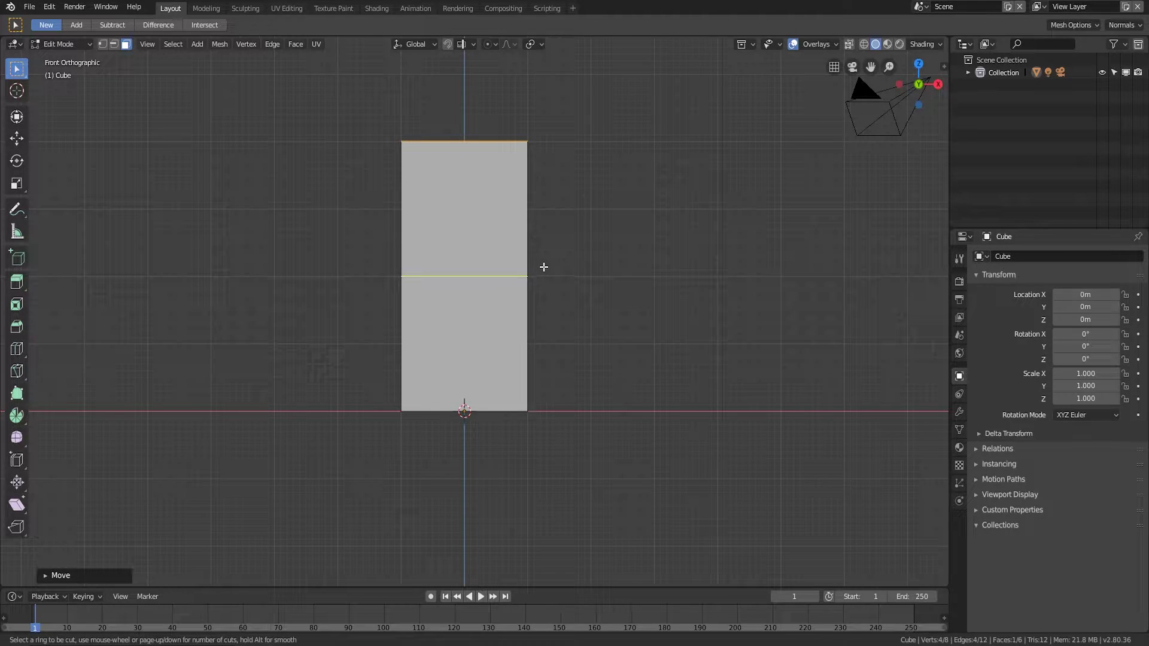
pyautogui.click(543, 267)
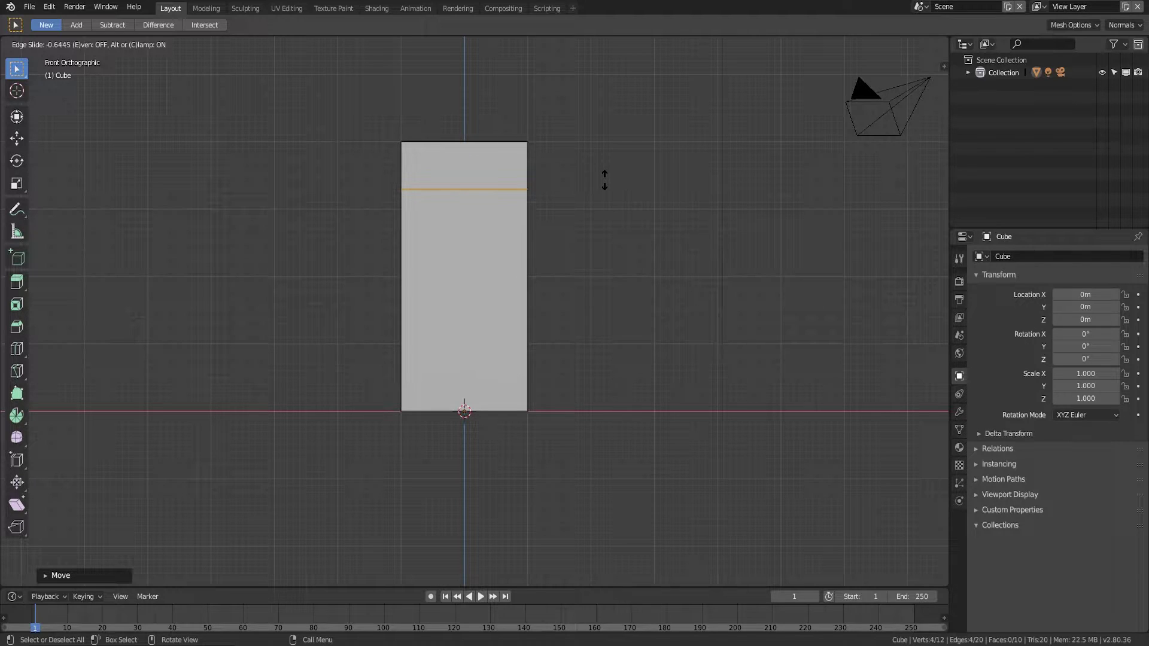
pyautogui.click(605, 178)
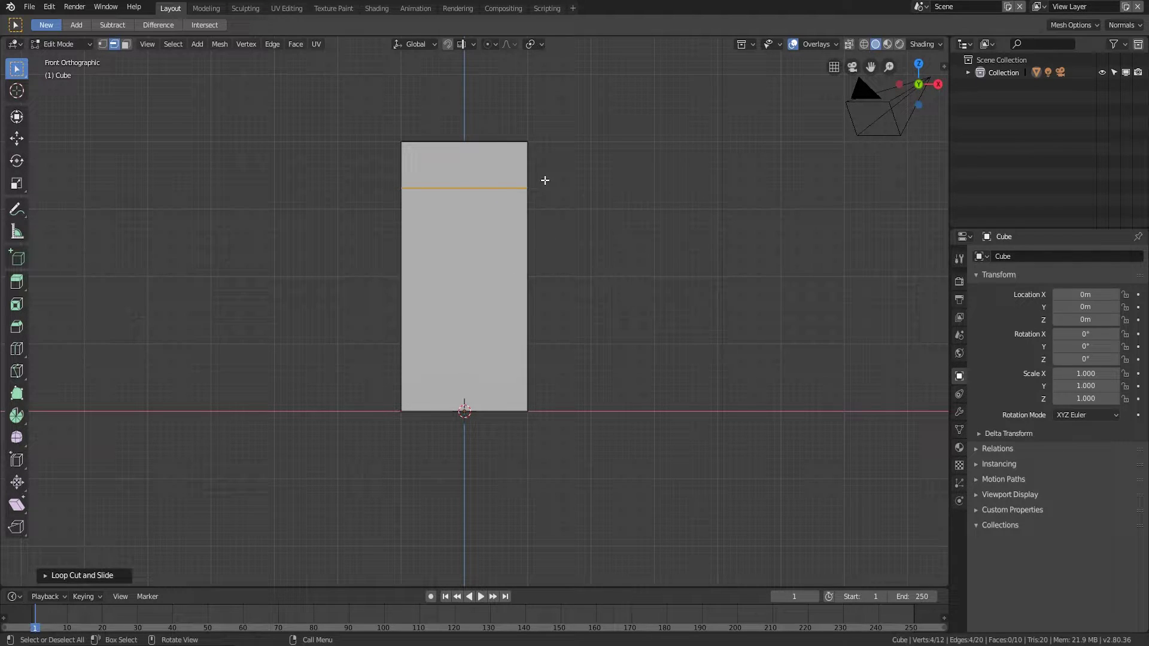
# - Add a second horizontal loop cut below the first and slide it down near the box's base
pyautogui.moveTo(603, 222); pyautogui.dragTo(545, 280, button='middle')
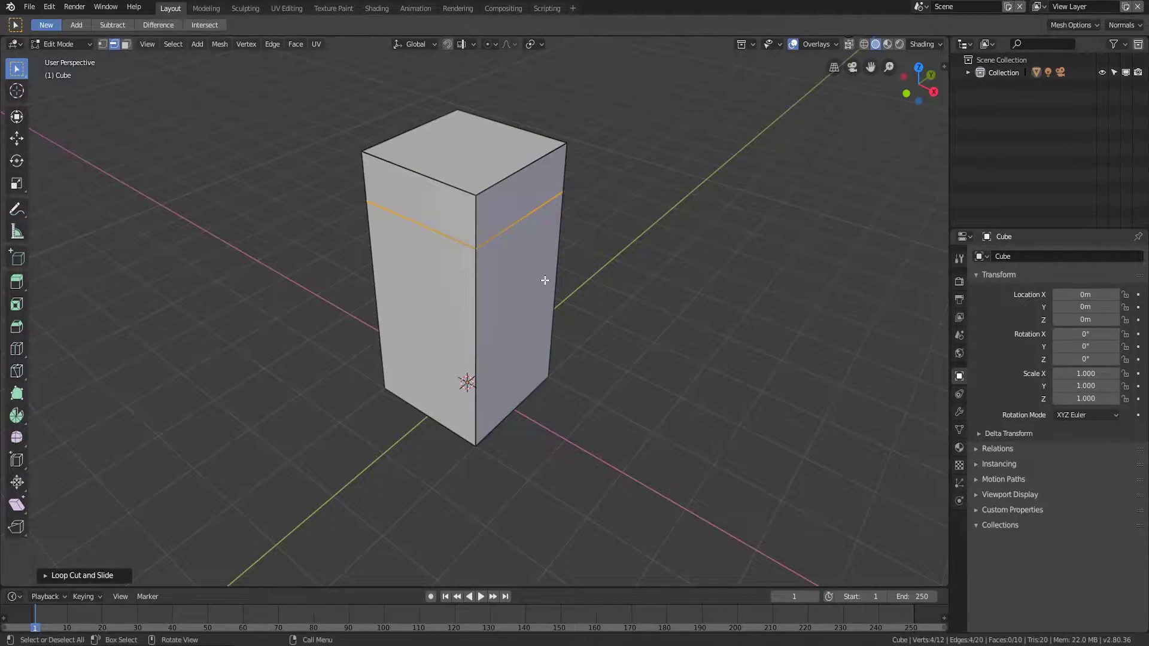
pyautogui.press('KP_7')
pyautogui.press('KP_1')
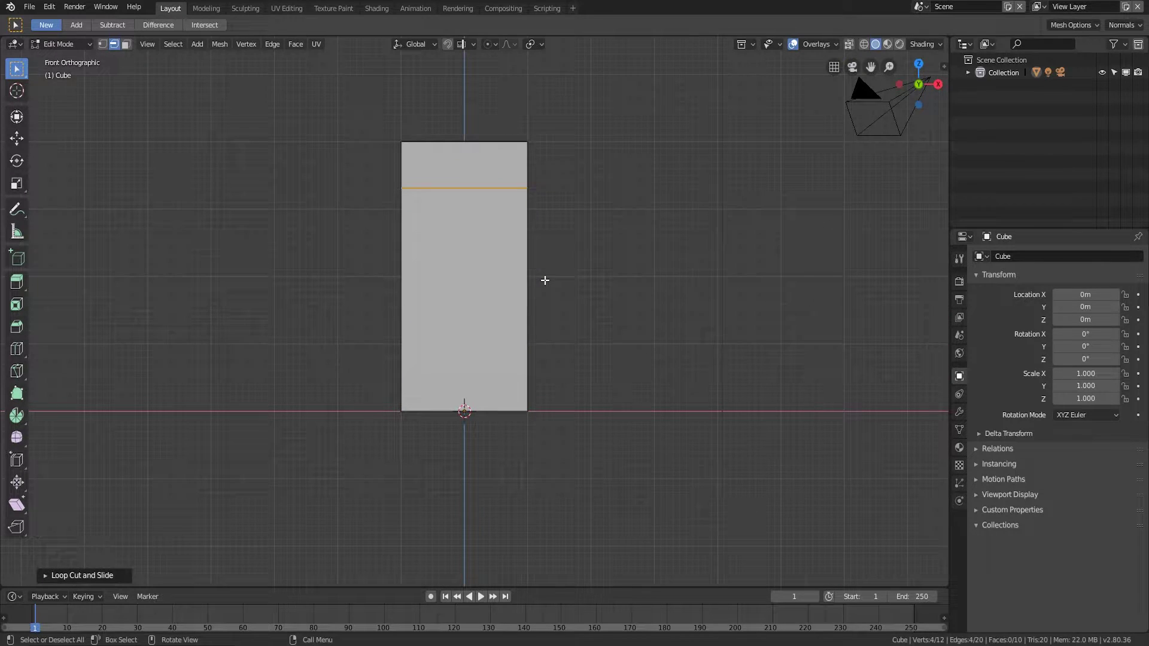
pyautogui.hotkey('ctrl', 'r')
pyautogui.click(533, 299)
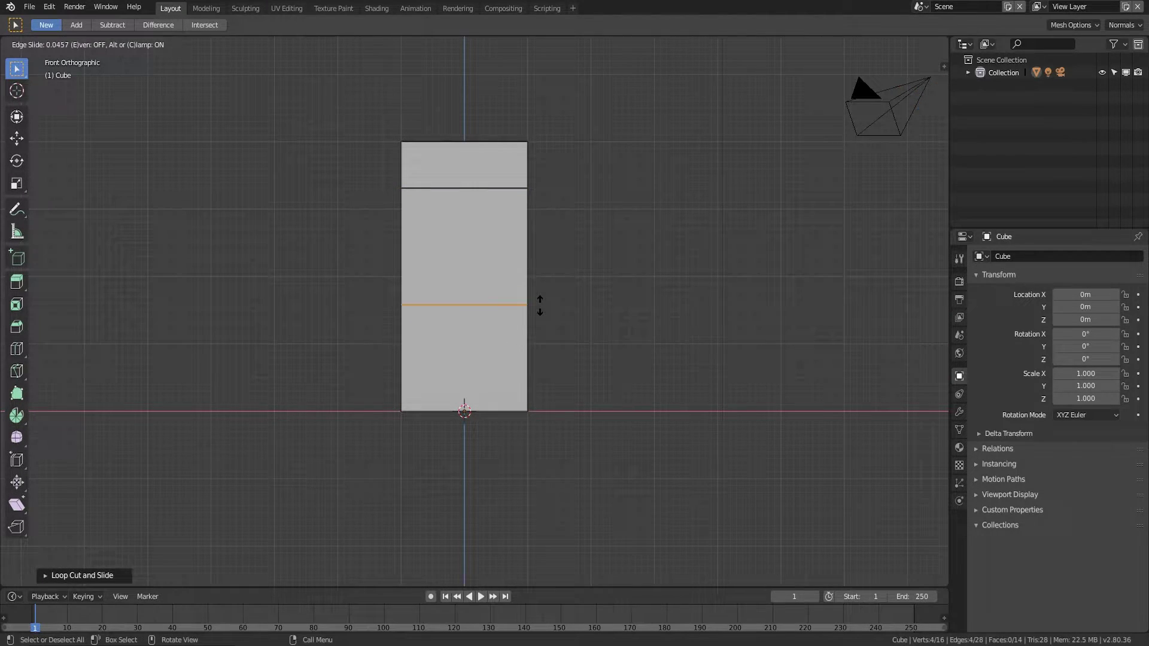
pyautogui.click(572, 370)
# - Select both the upper and lower edge loops and bevel them into thin bands with an offset of about 0.047 and 1 segment
pyautogui.moveTo(727, 221); pyautogui.dragTo(707, 249, button='middle')
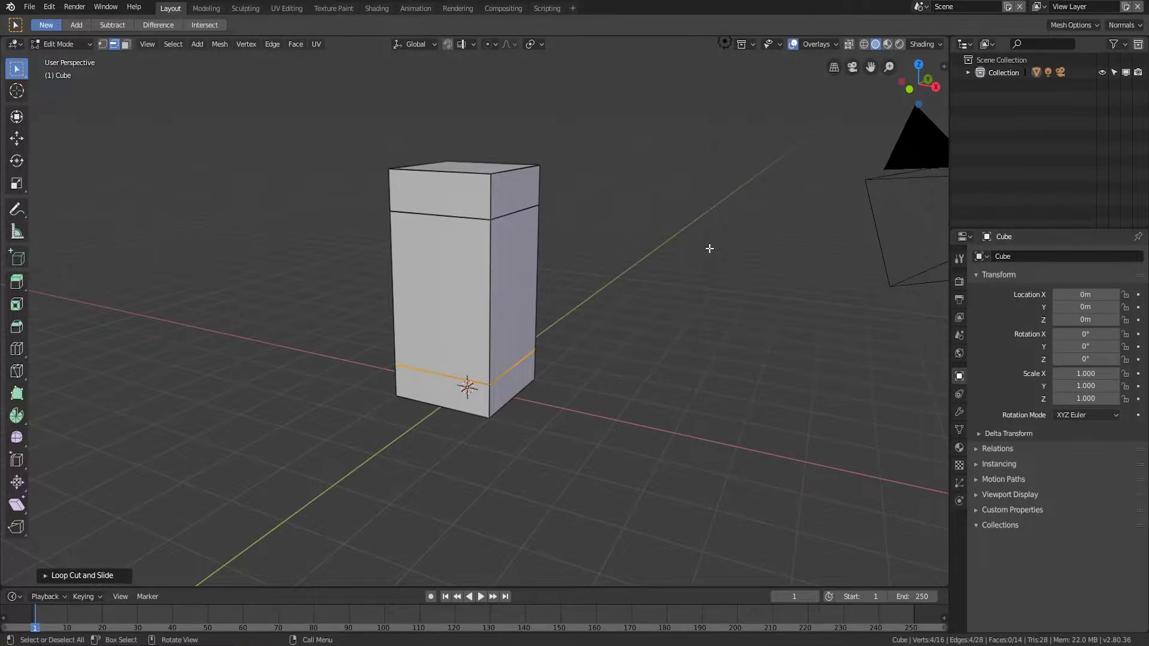
pyautogui.press('KP_1')
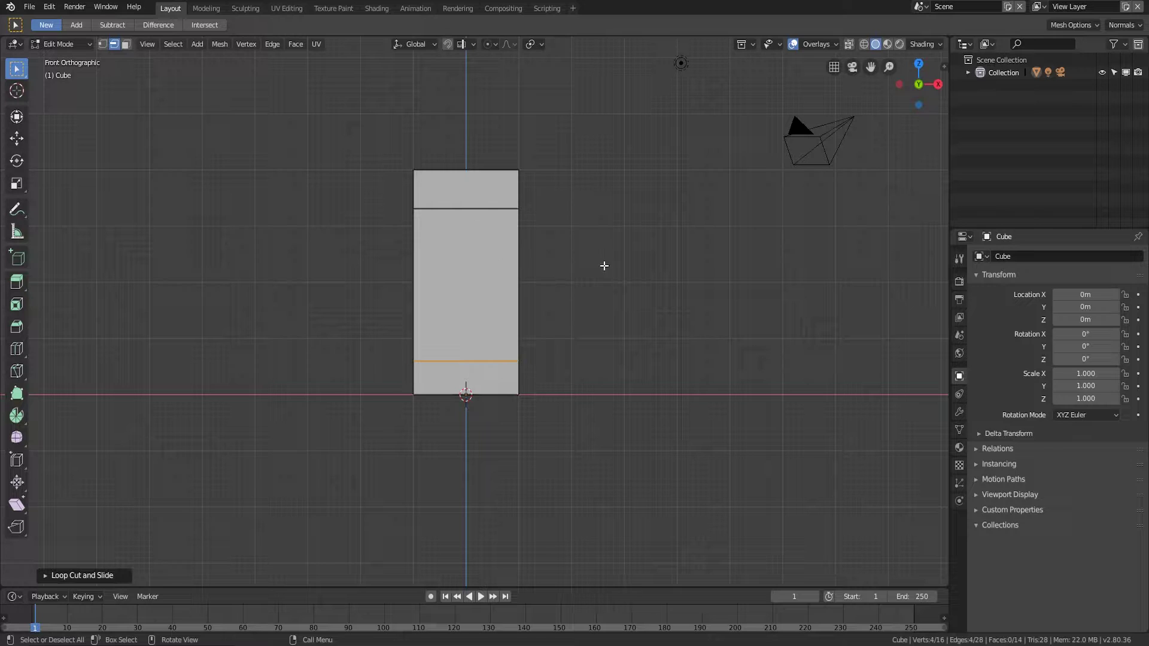
pyautogui.moveTo(628, 252); pyautogui.dragTo(600, 267, button='middle')
pyautogui.press('KP_1')
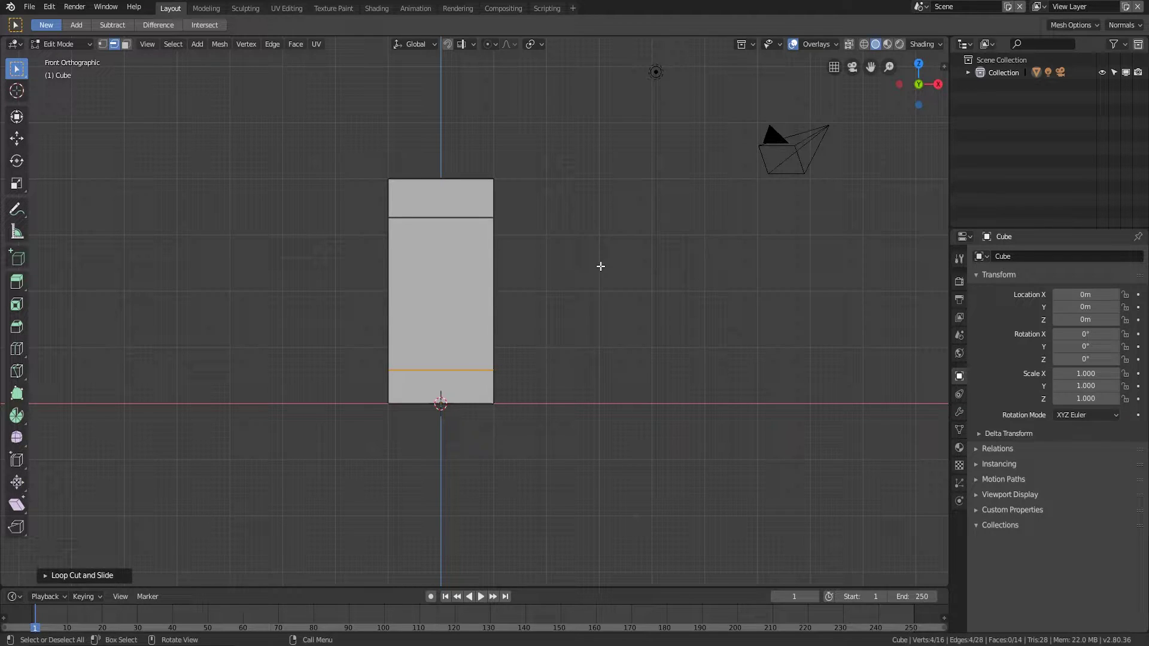
pyautogui.moveTo(666, 318); pyautogui.dragTo(638, 323, button='middle')
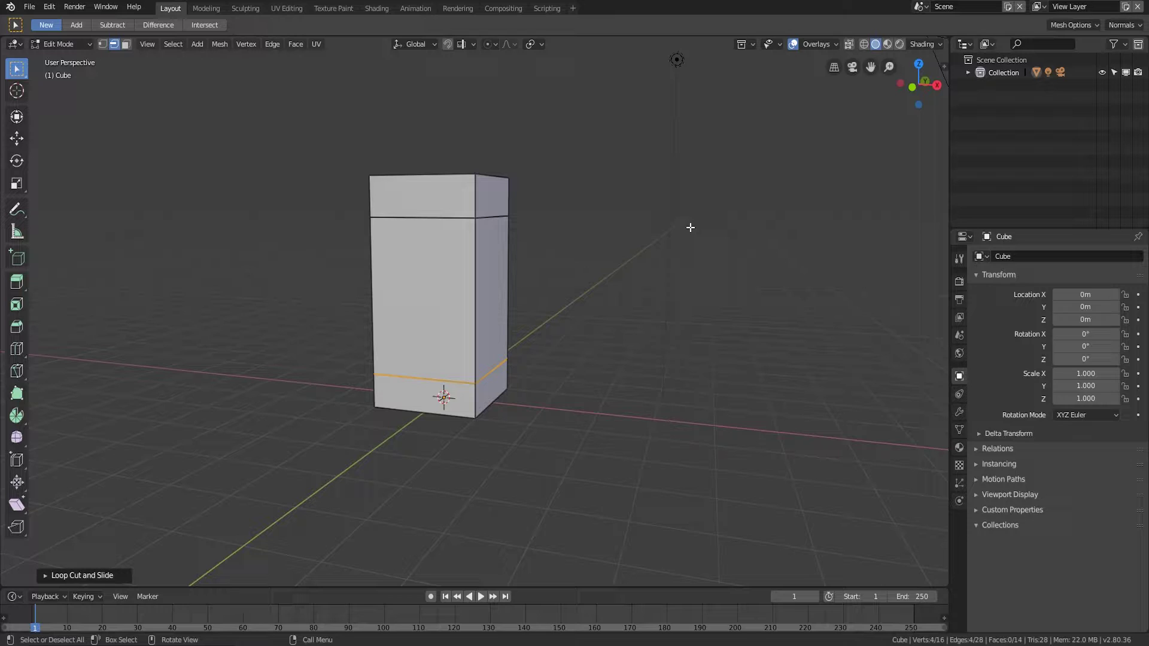
pyautogui.keyDown('alt'); pyautogui.keyDown('shift'); pyautogui.click(434, 218); pyautogui.keyUp('shift'); pyautogui.keyUp('alt')
pyautogui.moveTo(540, 291); pyautogui.dragTo(582, 294, button='middle')
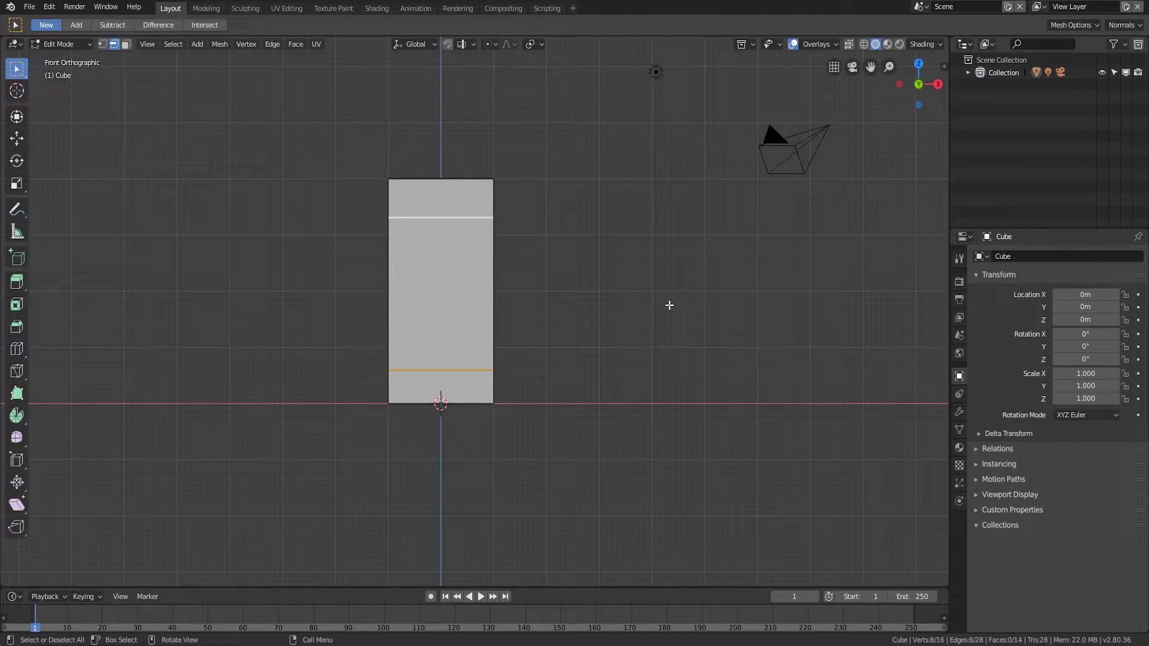
pyautogui.hotkey('ctrl', 'b')
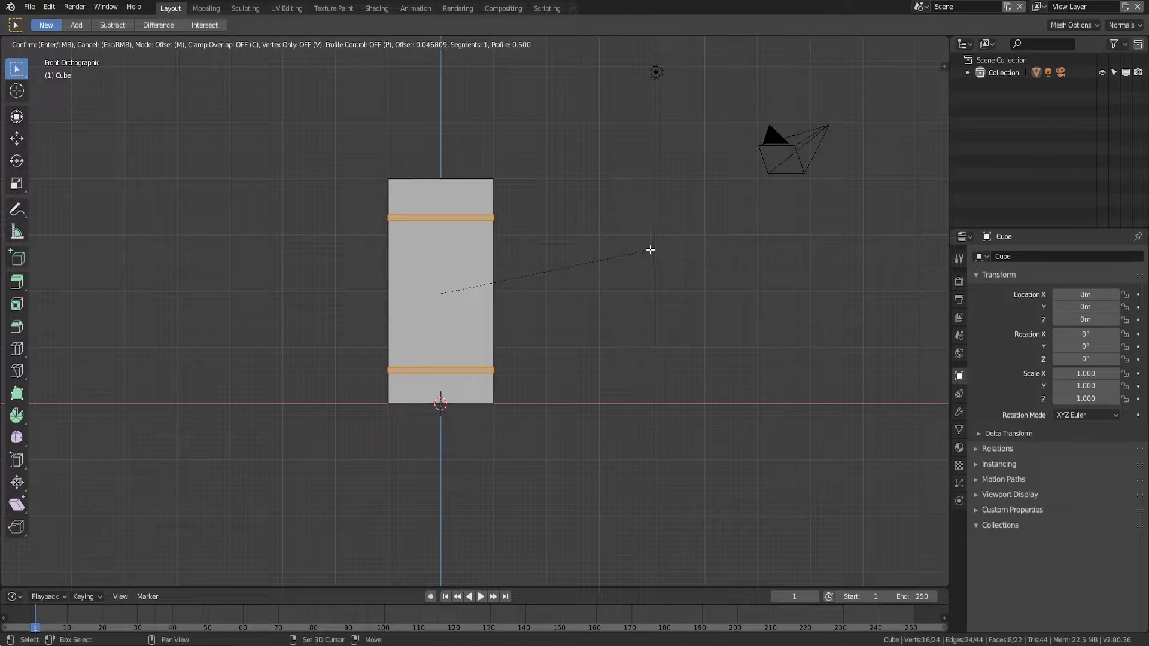
pyautogui.click(650, 249)
# - Extrude both selected bands slightly inward along their normals to form shallow grooves around the box, and return to Object Mode
pyautogui.scroll(3, 611, 271)
pyautogui.moveTo(625, 272); pyautogui.dragTo(702, 302, button='middle')
pyautogui.hotkey('alt', 'e')
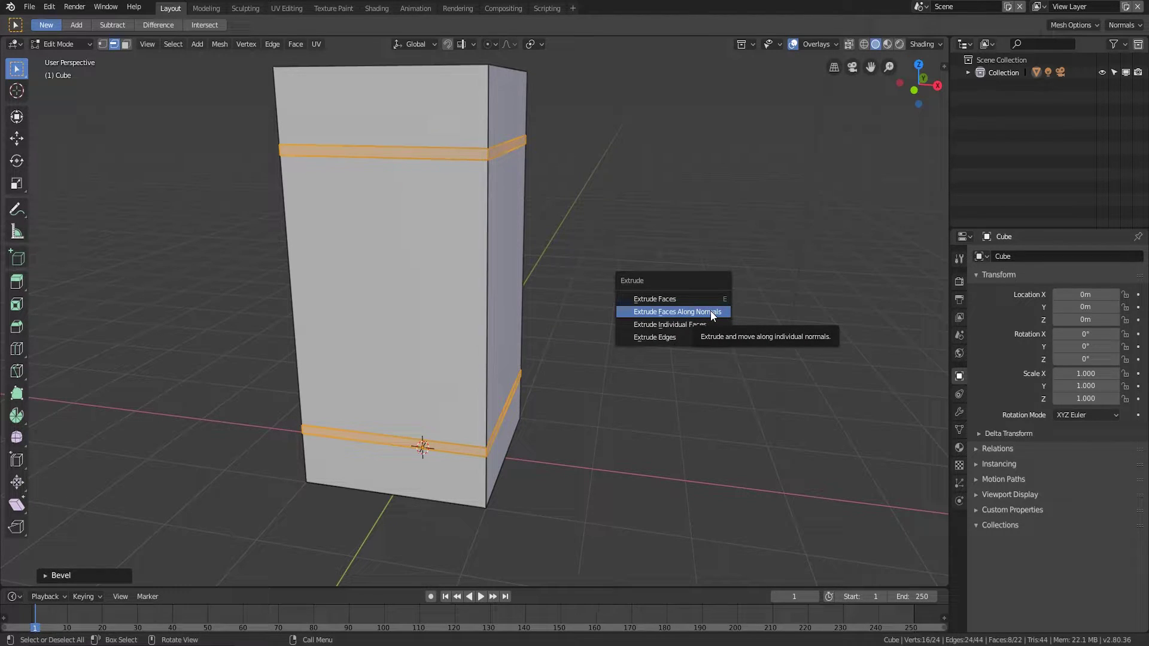
pyautogui.click(711, 312)
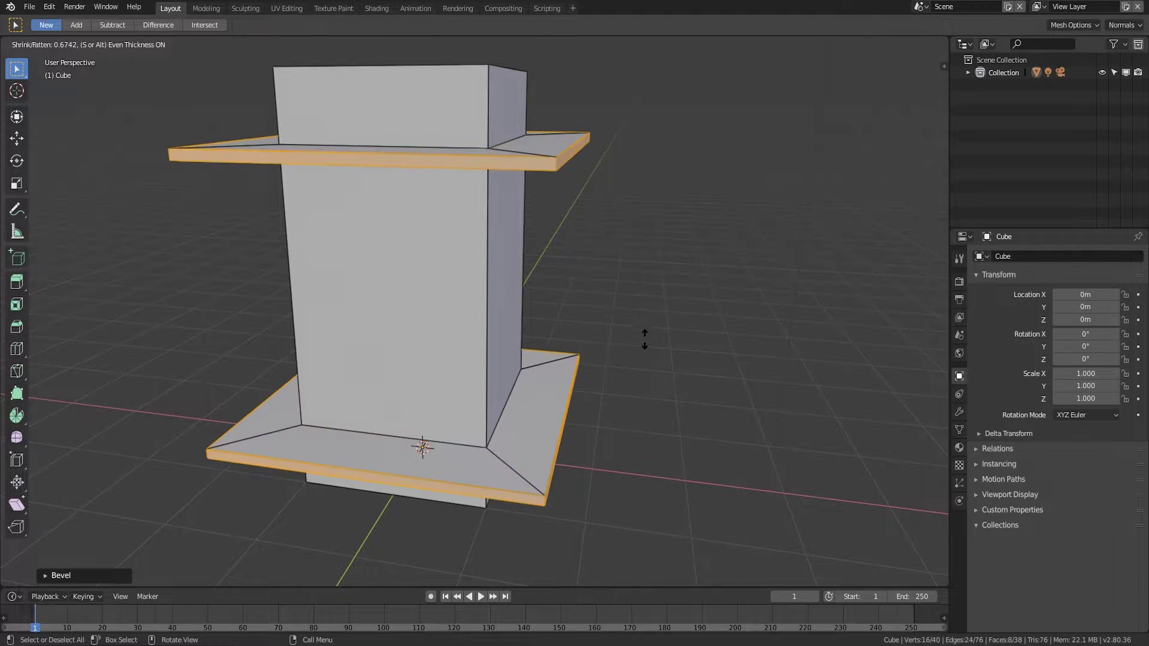
pyautogui.click(670, 308)
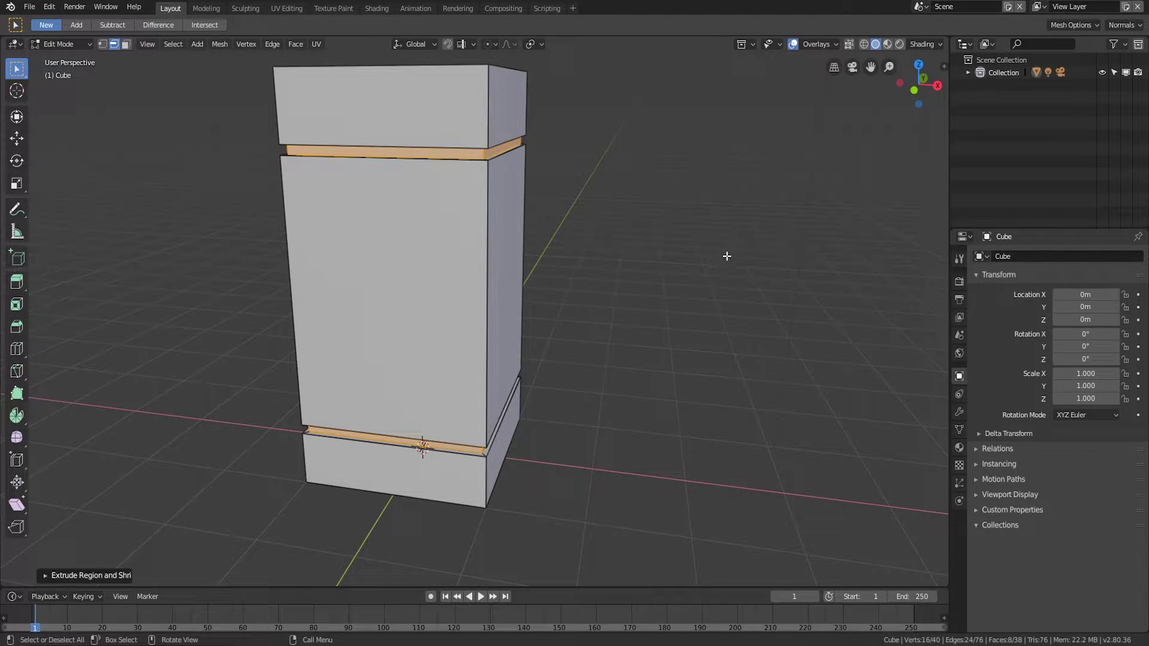
pyautogui.moveTo(595, 302); pyautogui.dragTo(618, 280, button='middle')
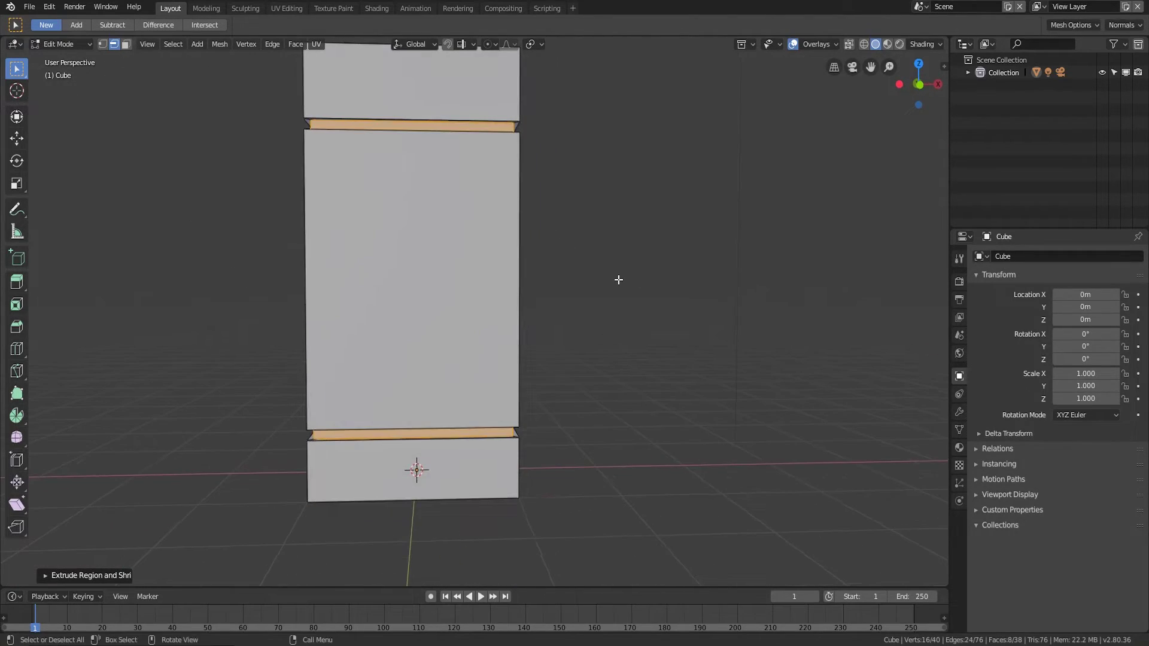
pyautogui.press('Tab')
pyautogui.moveTo(692, 284)
pyautogui.mouseDown(button='middle')
pyautogui.moveTo(649, 313)
pyautogui.moveTo(536, 344)
pyautogui.moveTo(497, 328)
pyautogui.moveTo(505, 311)
pyautogui.moveTo(559, 295)
pyautogui.moveTo(672, 287)
pyautogui.moveTo(718, 301)
pyautogui.moveTo(708, 343)
pyautogui.moveTo(694, 303)
pyautogui.mouseUp(button='middle')
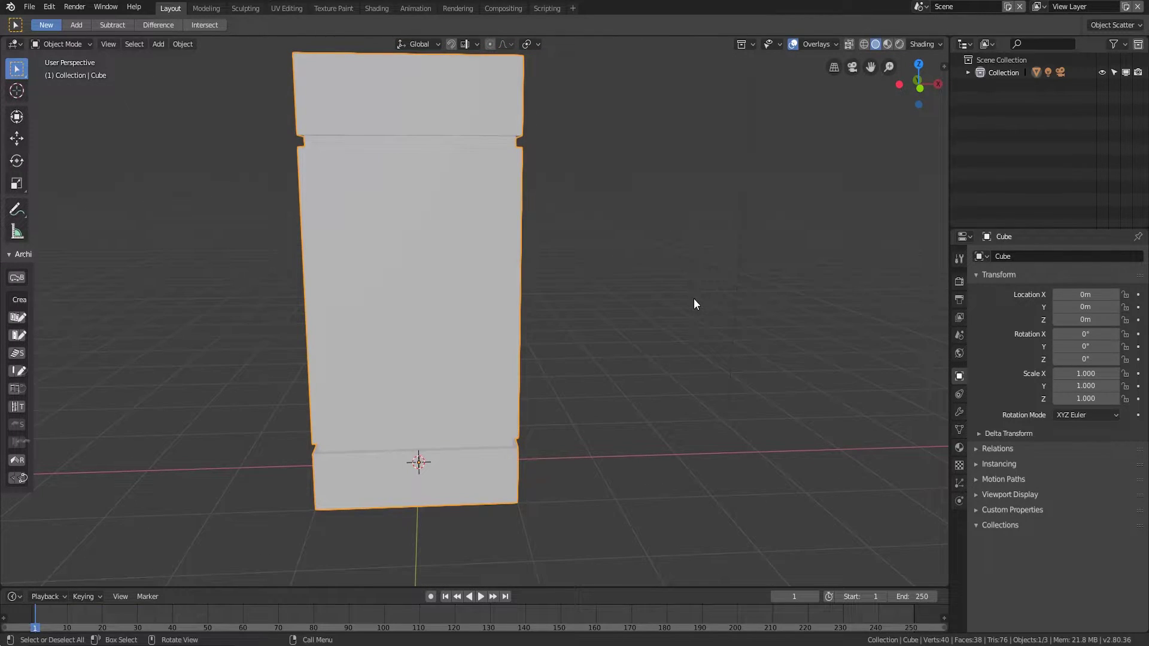
# - Add a Bevel modifier to the grooved box
pyautogui.press('KP_1')
pyautogui.moveTo(692, 264); pyautogui.dragTo(473, 338, button='middle')
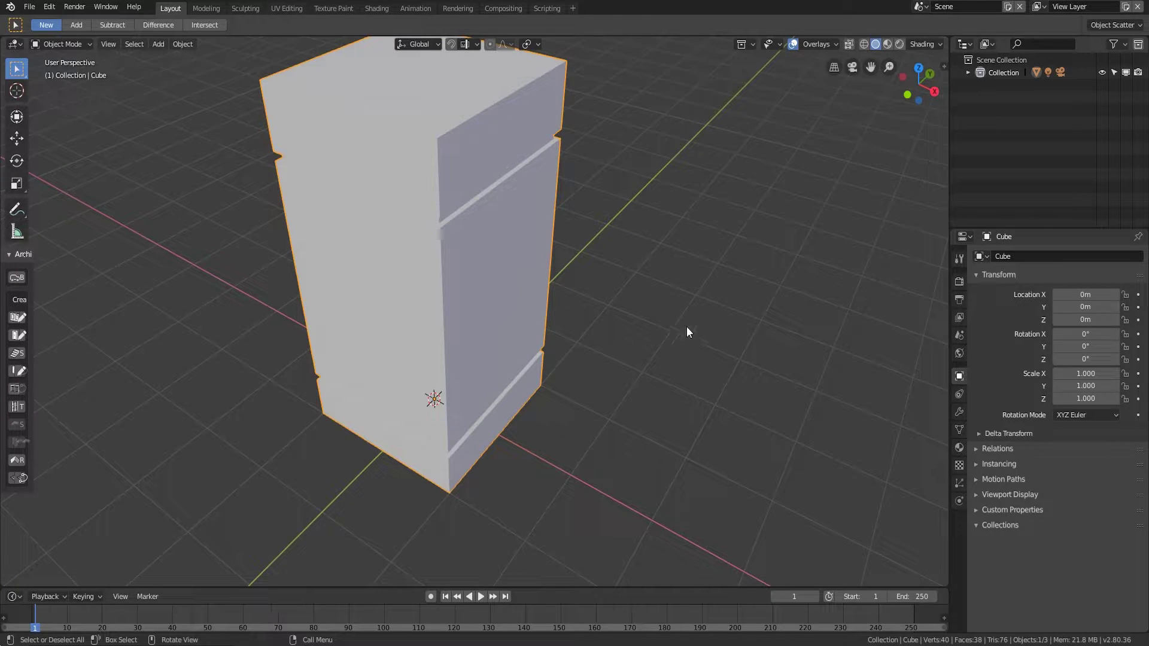
pyautogui.moveTo(477, 318); pyautogui.dragTo(504, 308, button='middle')
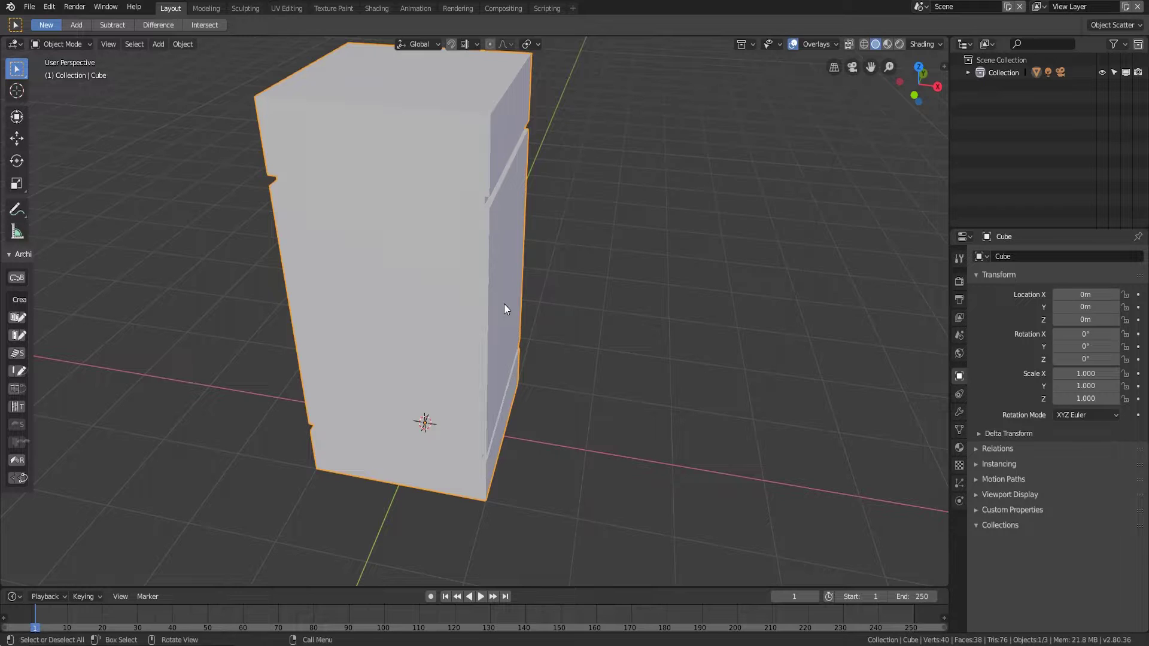
pyautogui.click(959, 413)
pyautogui.click(1060, 256)
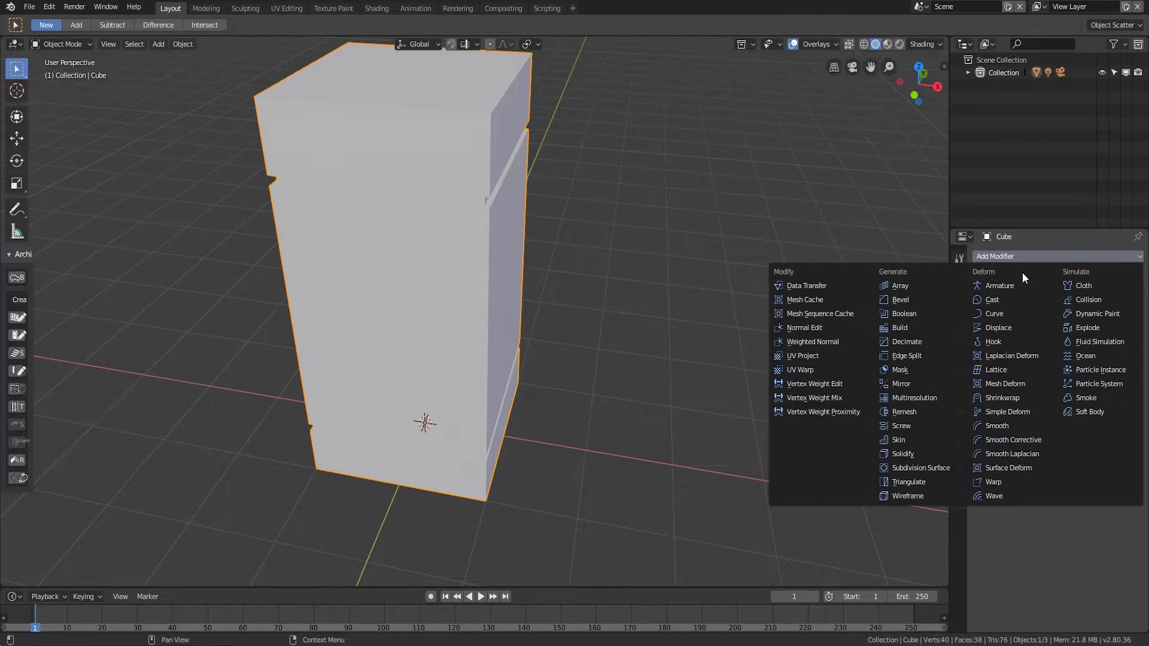
pyautogui.click(900, 301)
pyautogui.moveTo(639, 311); pyautogui.dragTo(390, 293, button='middle')
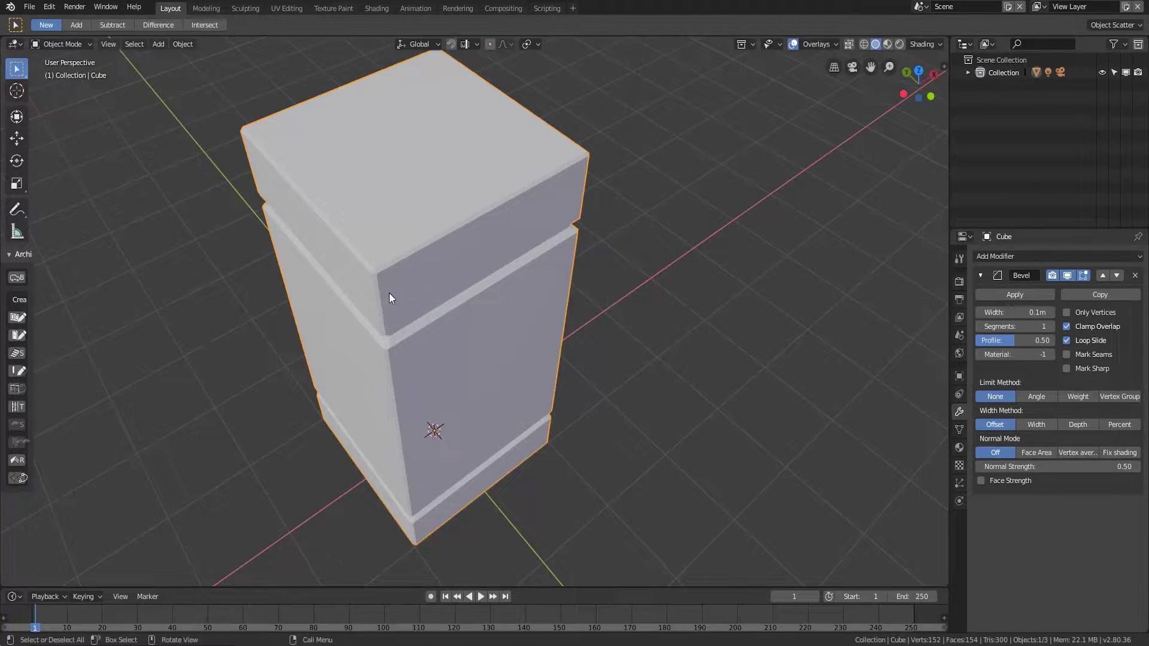
pyautogui.moveTo(725, 324); pyautogui.dragTo(772, 344, button='middle')
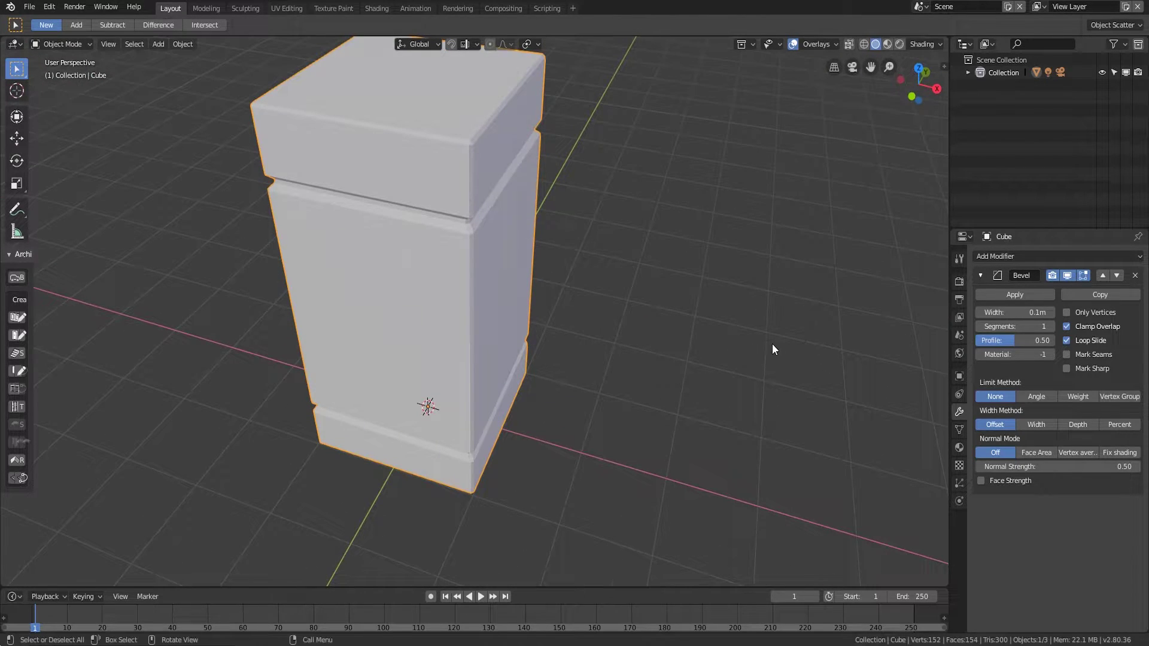
# - Set the Bevel modifier to 3 segments and a width of 0.01 m
pyautogui.click(1050, 327)
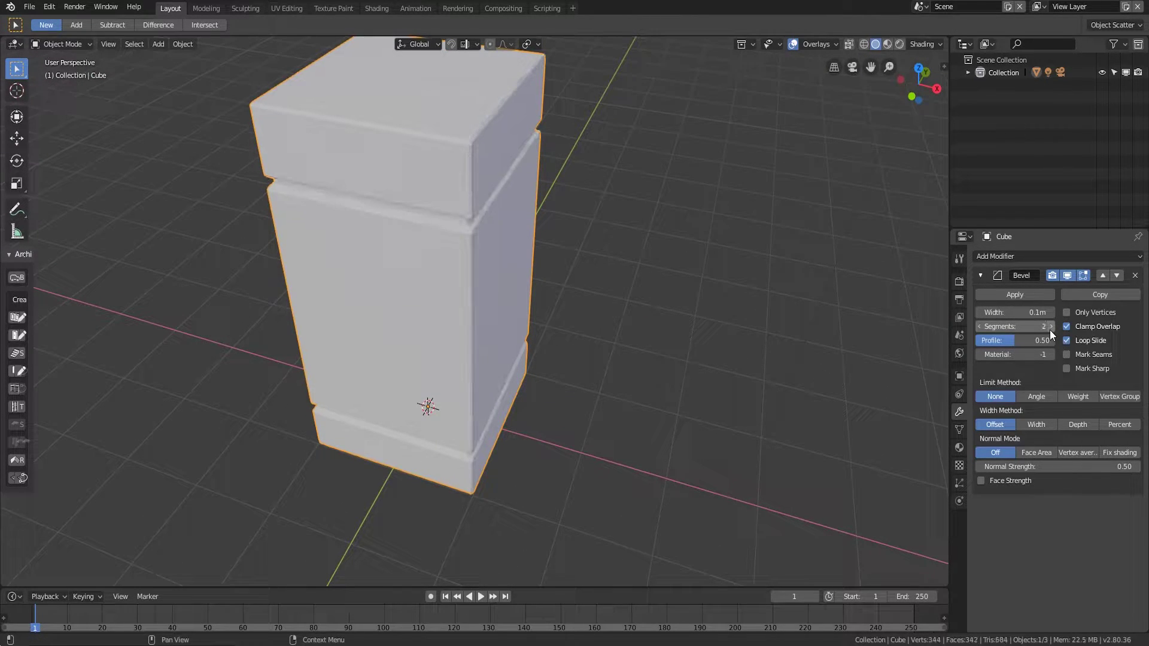
pyautogui.click(1050, 327)
pyautogui.scroll(5, 567, 393)
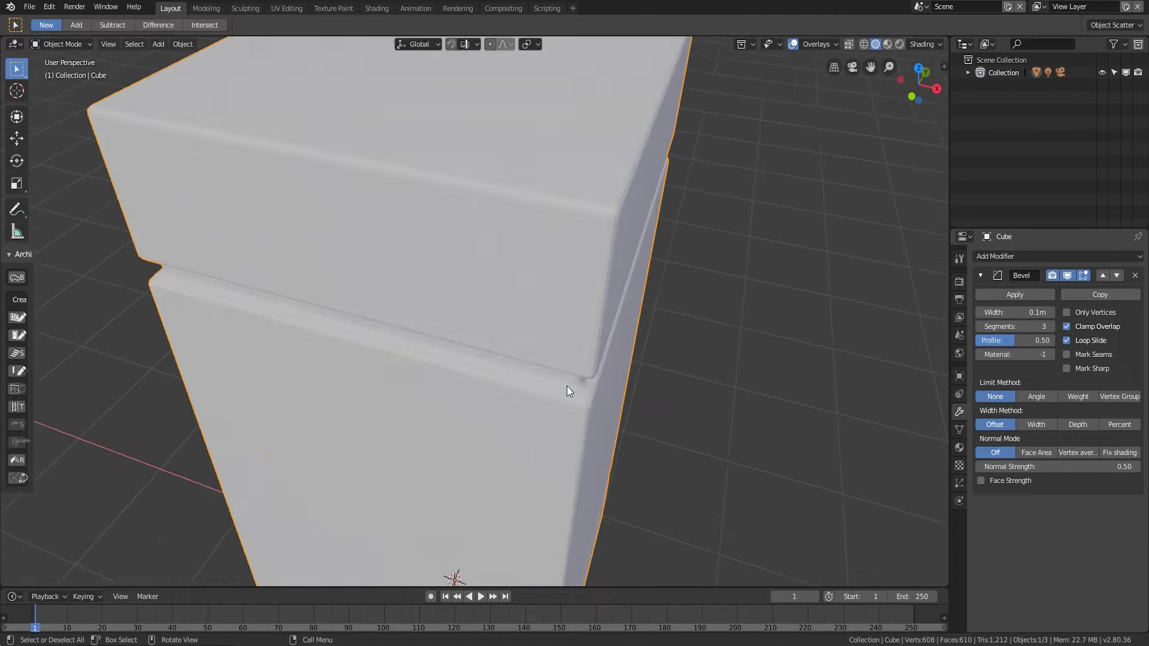
pyautogui.click(1006, 312)
pyautogui.write('.01')
pyautogui.press('Return')
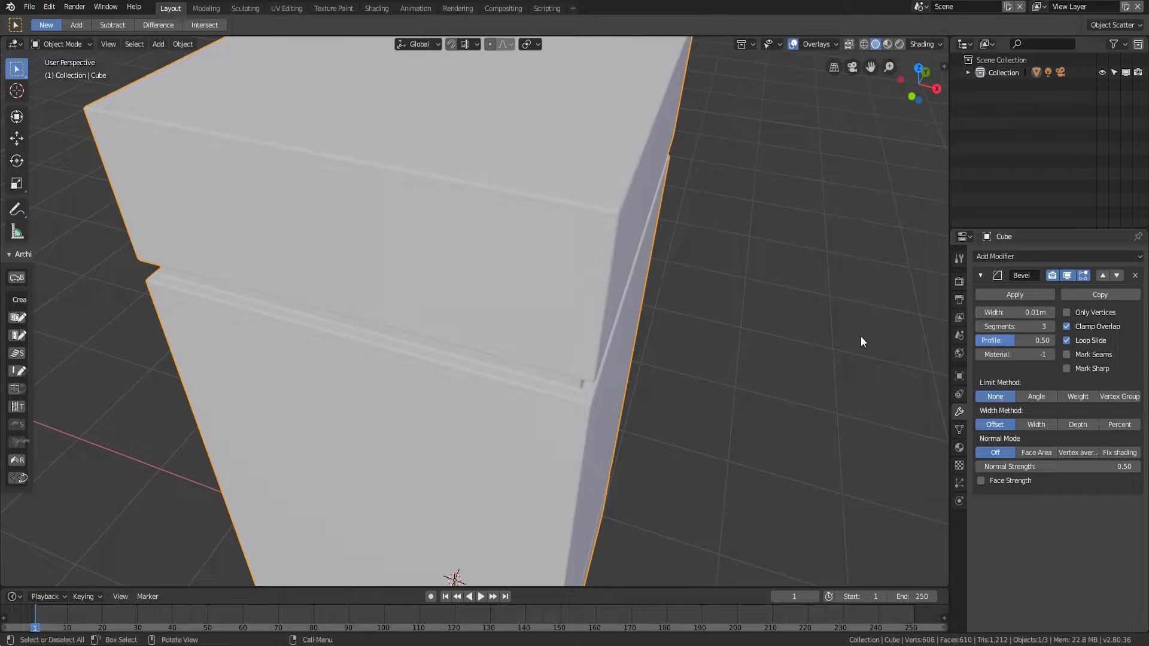
pyautogui.moveTo(565, 340)
pyautogui.mouseDown(button='middle')
pyautogui.moveTo(537, 314)
pyautogui.moveTo(591, 325)
pyautogui.moveTo(562, 326)
pyautogui.mouseUp(button='middle')
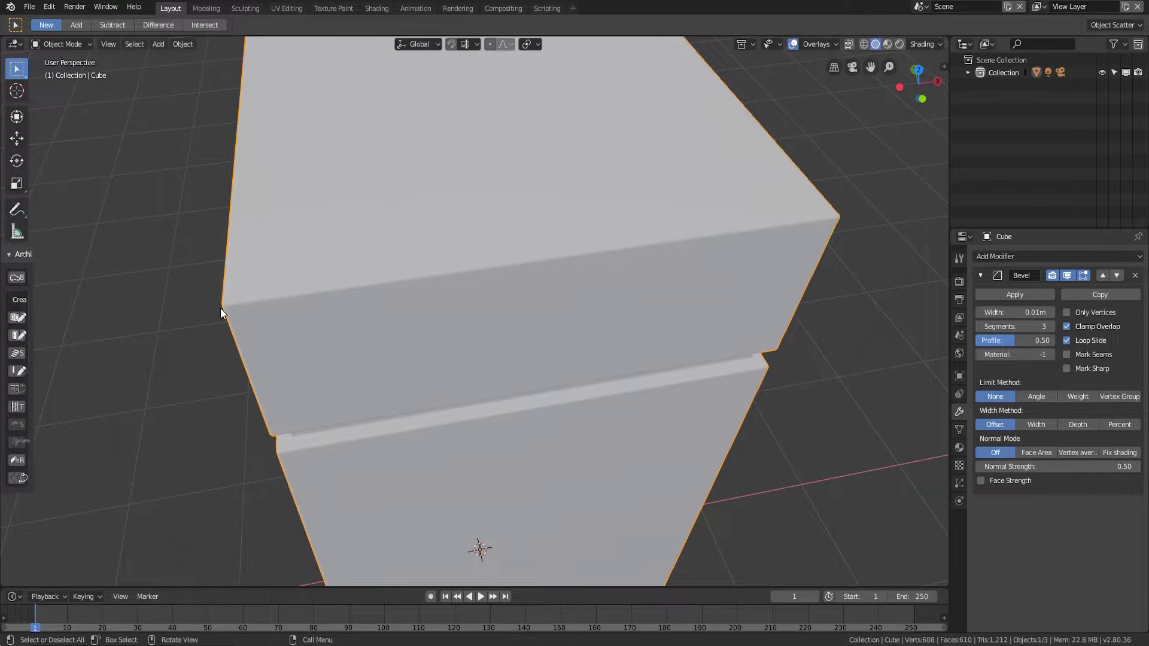
pyautogui.moveTo(840, 290); pyautogui.dragTo(742, 259, button='middle')
pyautogui.scroll(-6, 692, 300)
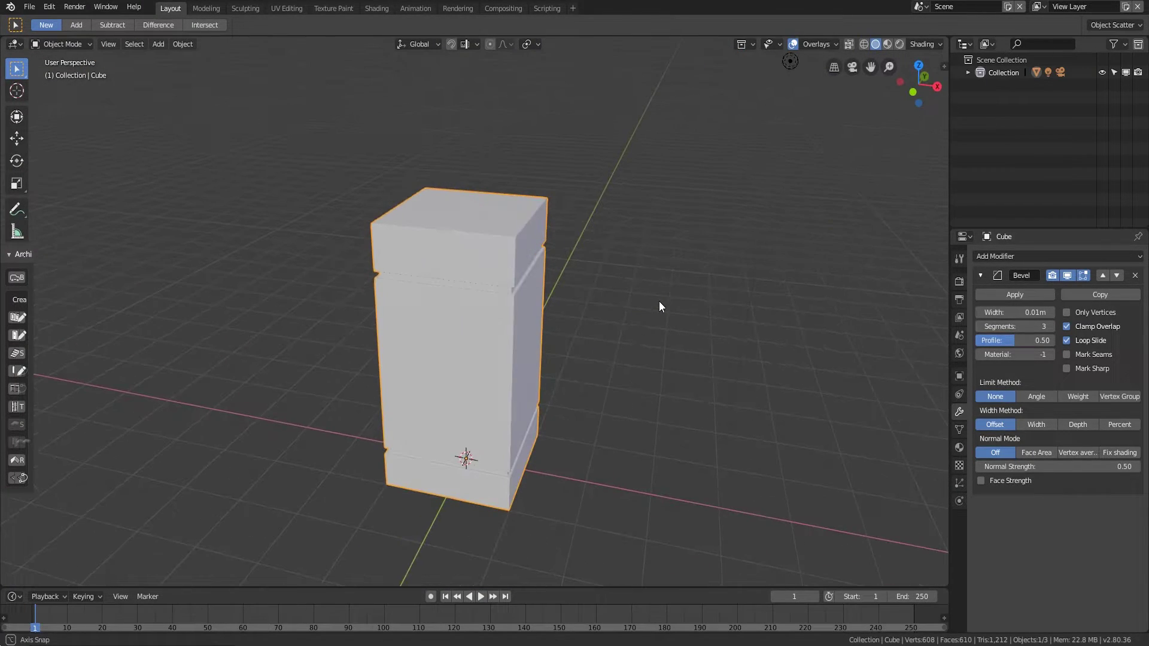
# - Apply smooth shading to the grooved box
pyautogui.click(184, 45)
pyautogui.click(209, 297)
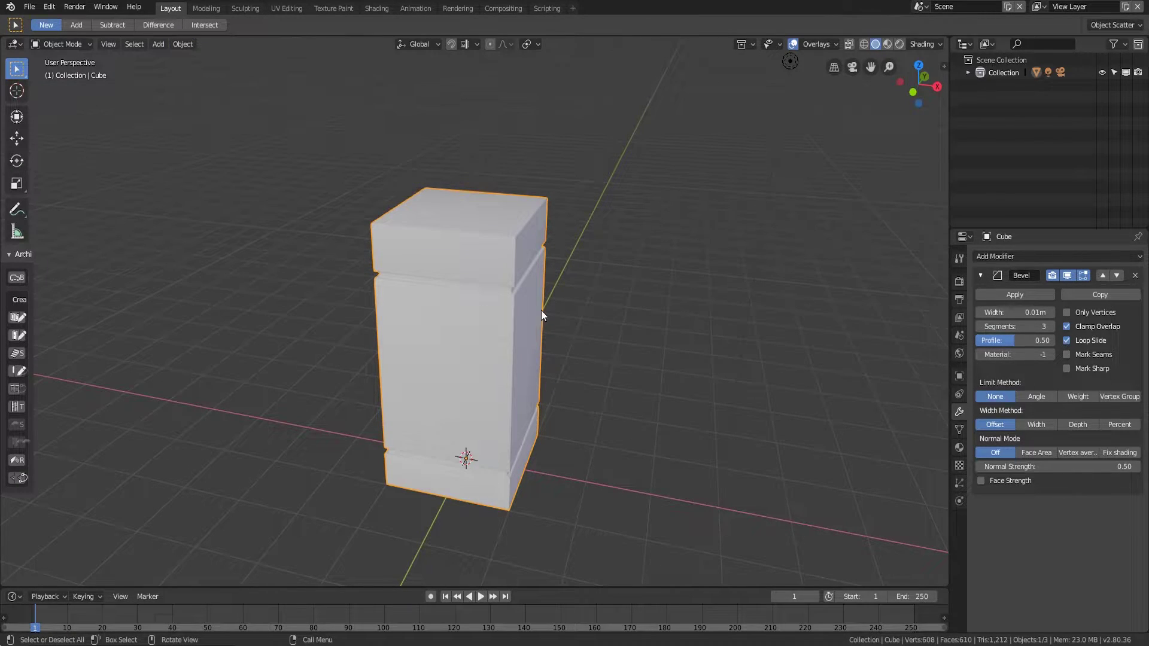
pyautogui.scroll(5, 587, 329)
pyautogui.scroll(-5, 514, 313)
pyautogui.moveTo(514, 314); pyautogui.dragTo(475, 323, button='middle')
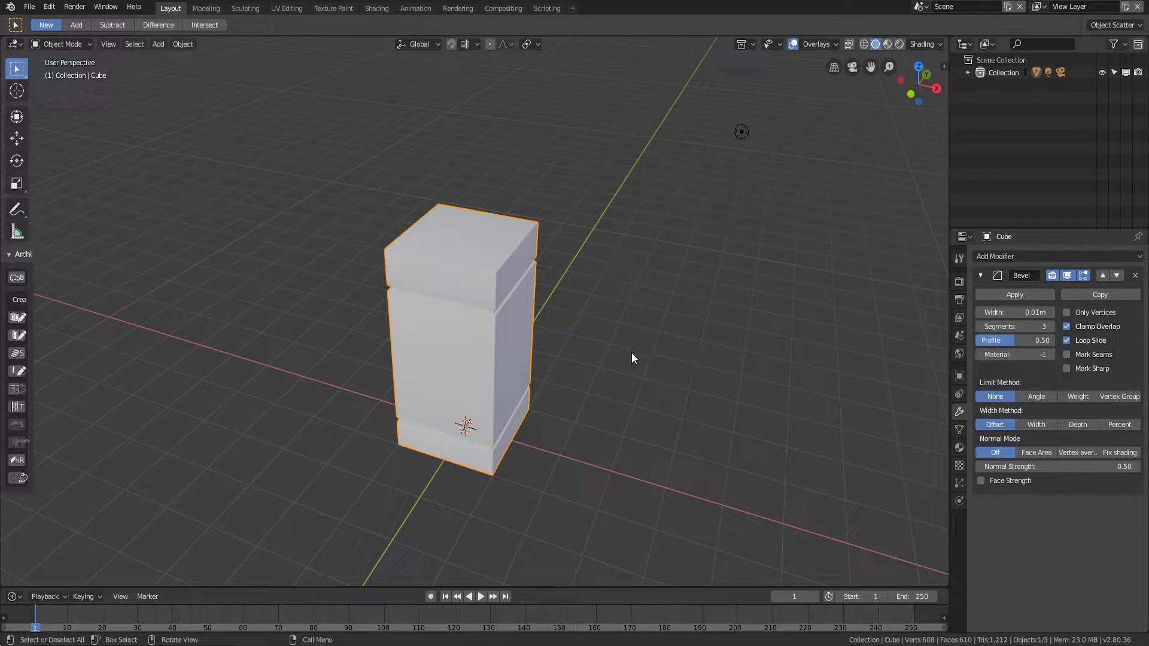
# - Rename the box object as base
pyautogui.click(959, 377)
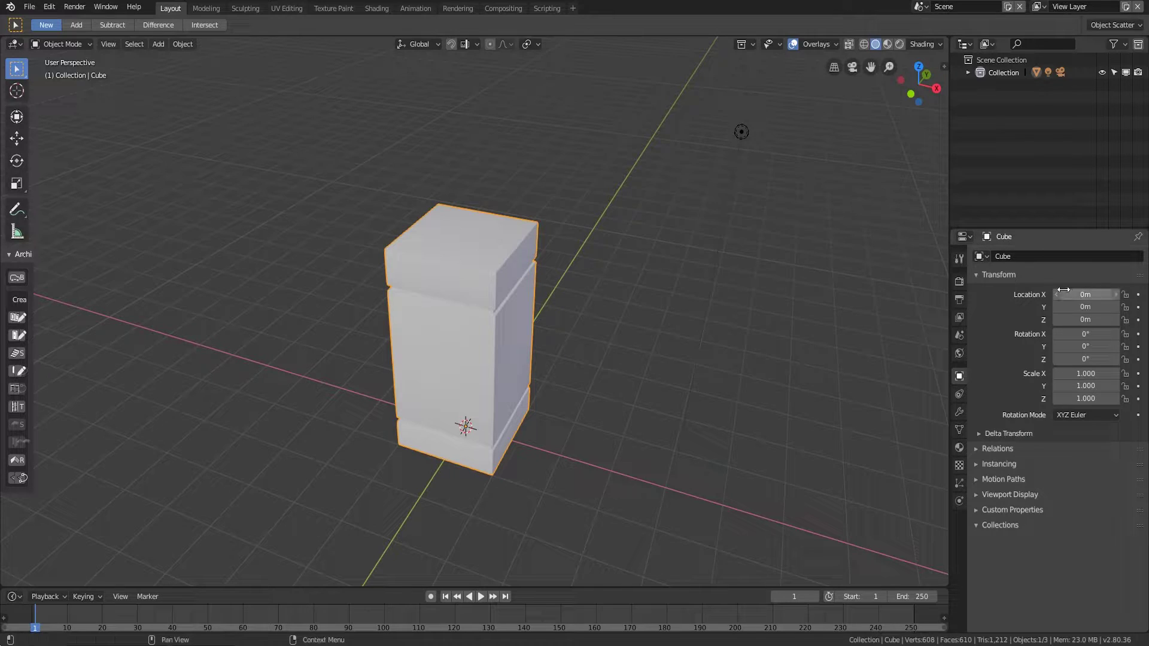
pyautogui.click(1031, 256)
pyautogui.write('b')
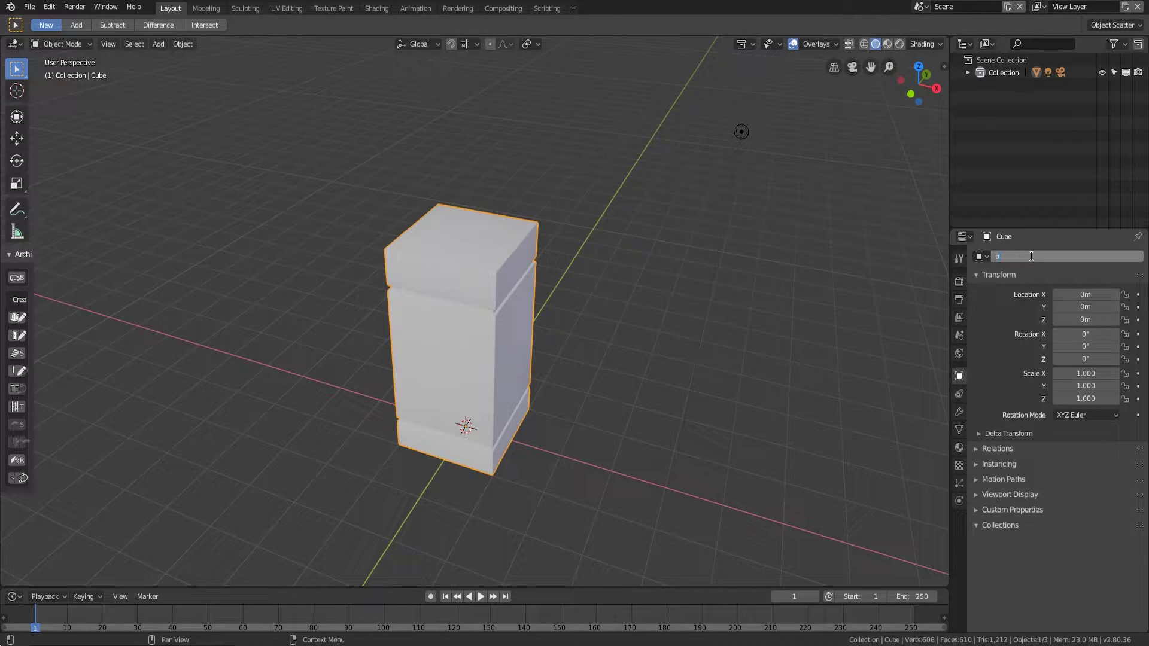
pyautogui.write('ase')
pyautogui.press('Return')
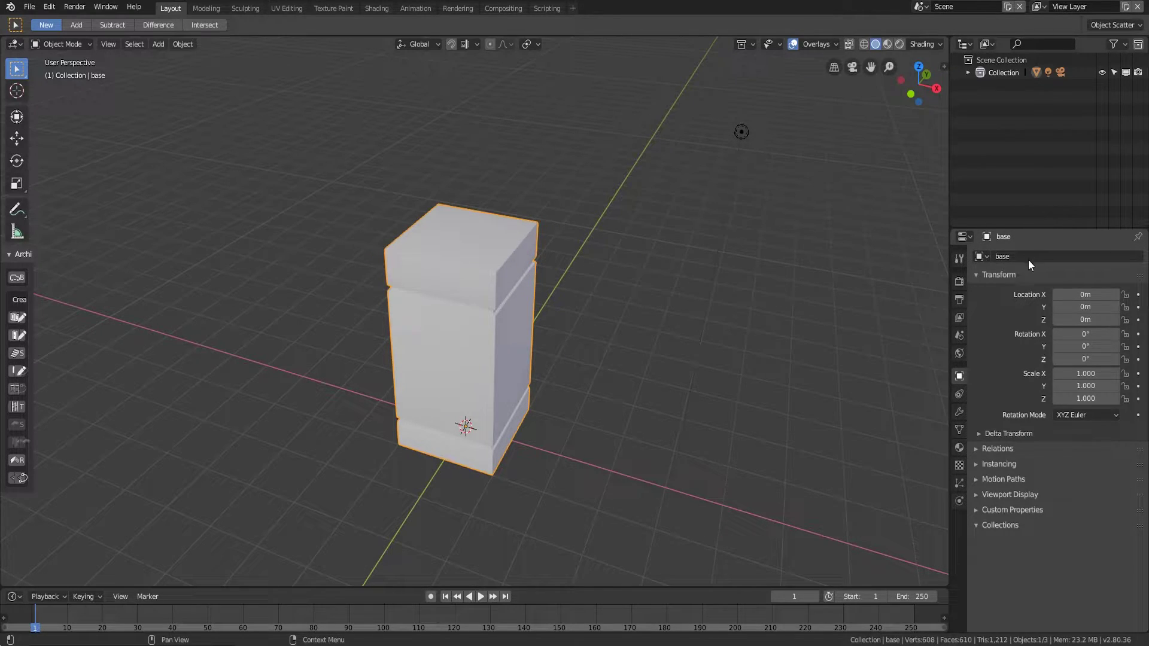
# - Add a mesh plane at the foot of the base, working in front view
pyautogui.moveTo(387, 386); pyautogui.dragTo(512, 374, button='middle')
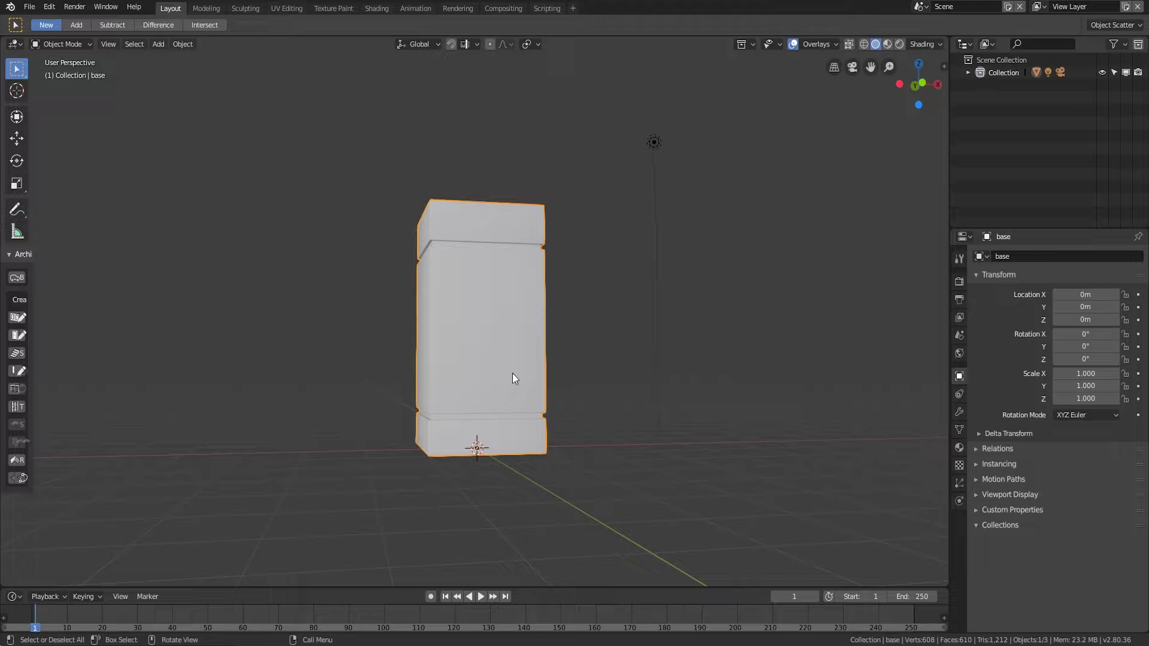
pyautogui.press('KP_1')
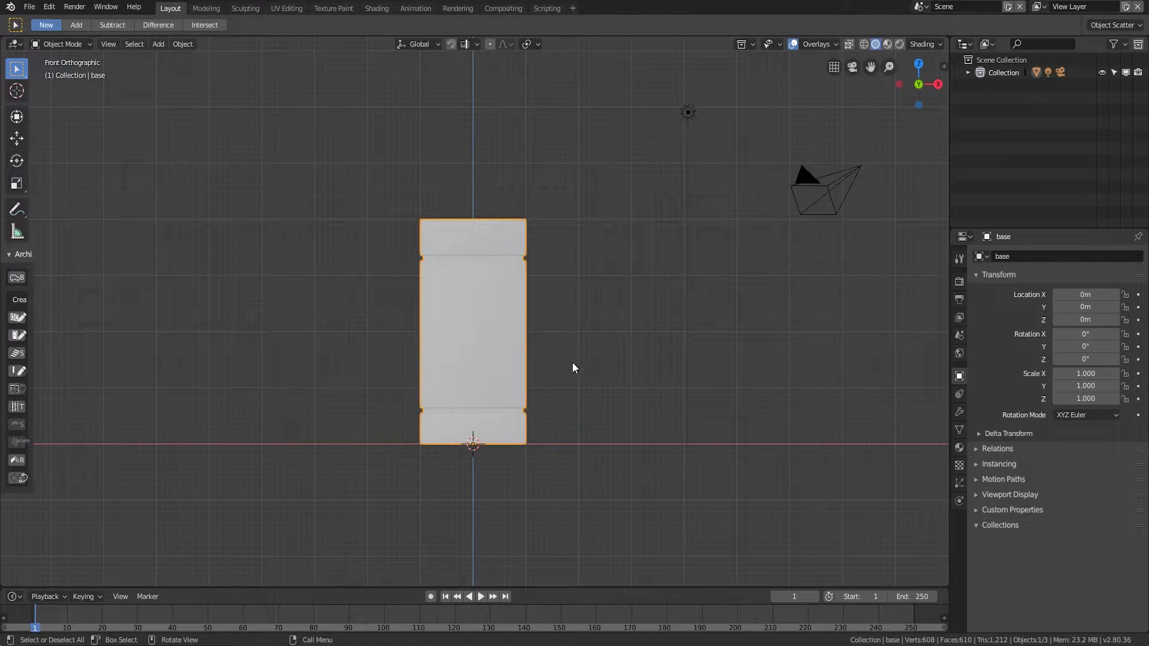
pyautogui.hotkey('shift', 'a')
pyautogui.moveTo(573, 347)
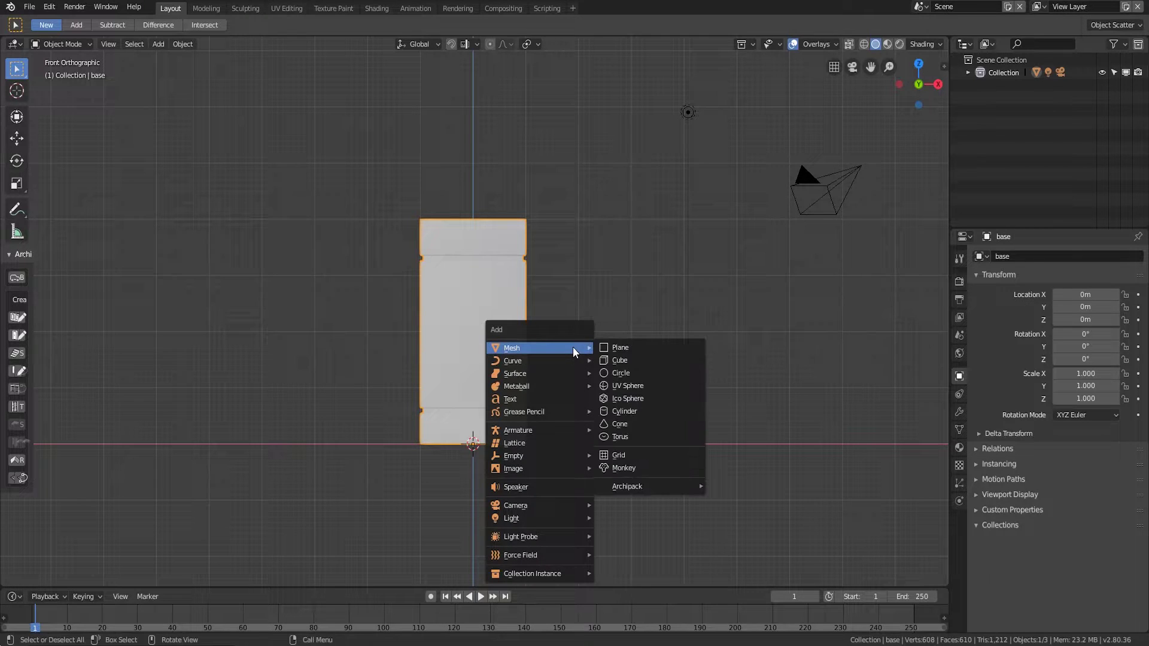
pyautogui.click(616, 349)
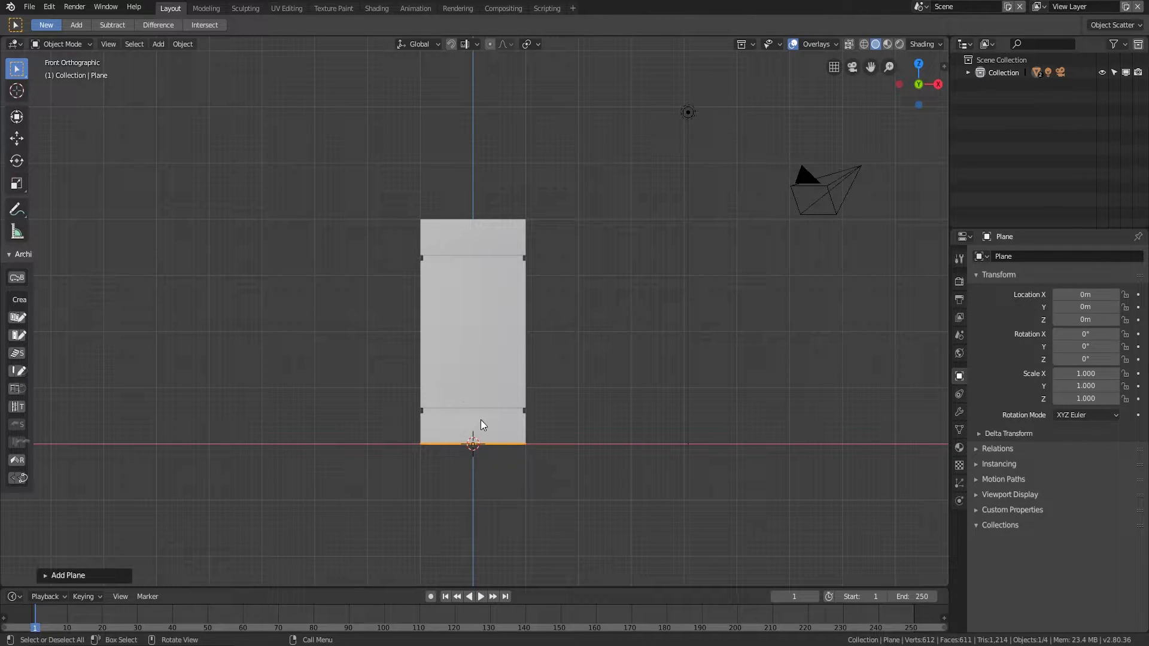
# - Move the plane up along Z to about 4 m so it sits on top of the base
pyautogui.click(16, 141)
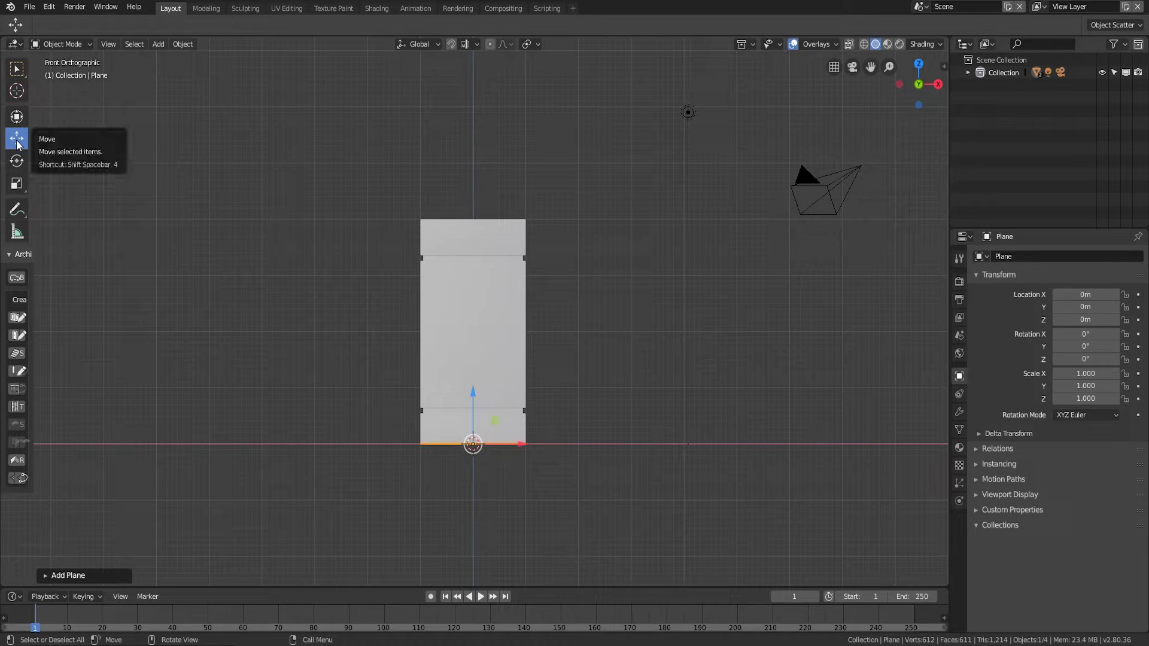
pyautogui.moveTo(473, 393); pyautogui.dragTo(477, 335)
pyautogui.rightClick(477, 359)
pyautogui.moveTo(475, 393); pyautogui.dragTo(467, 170)
# - Scale the plane uniformly to about 1.738 so it overhangs the base on all sides
pyautogui.moveTo(509, 234); pyautogui.dragTo(548, 307, button='middle')
pyautogui.press('s')
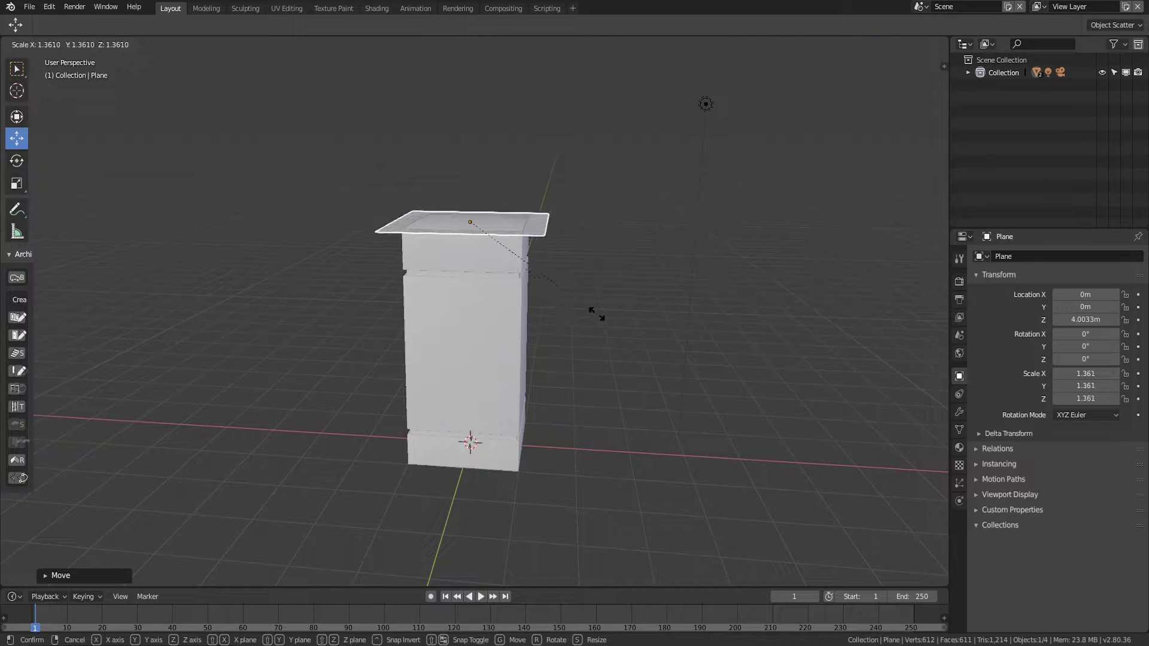
pyautogui.click(636, 341)
pyautogui.moveTo(635, 341); pyautogui.dragTo(585, 359, button='middle')
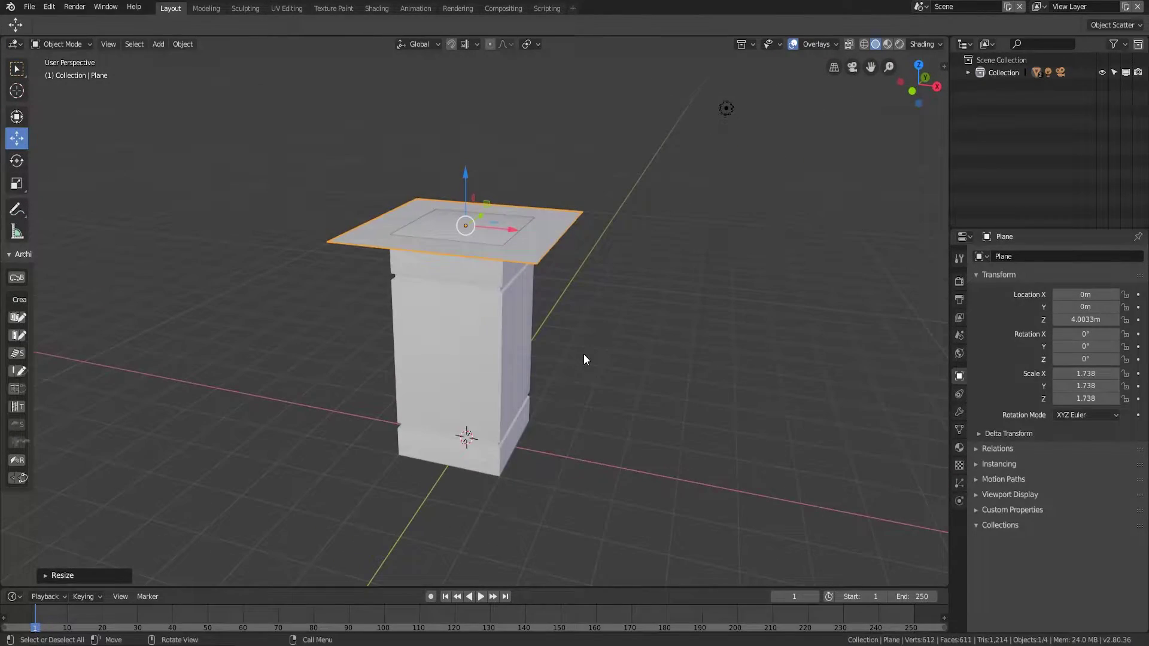
# - Extrude the plane slightly upward in Edit Mode to make a thin slab, and return to Object Mode
pyautogui.press('KP_1')
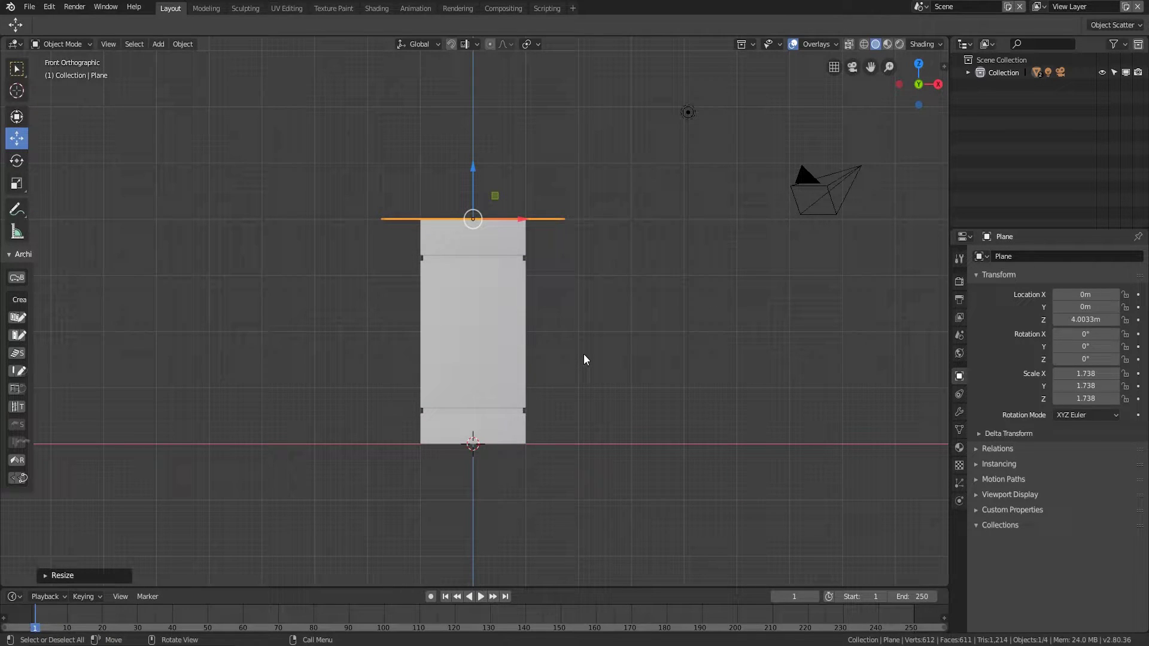
pyautogui.press('Tab')
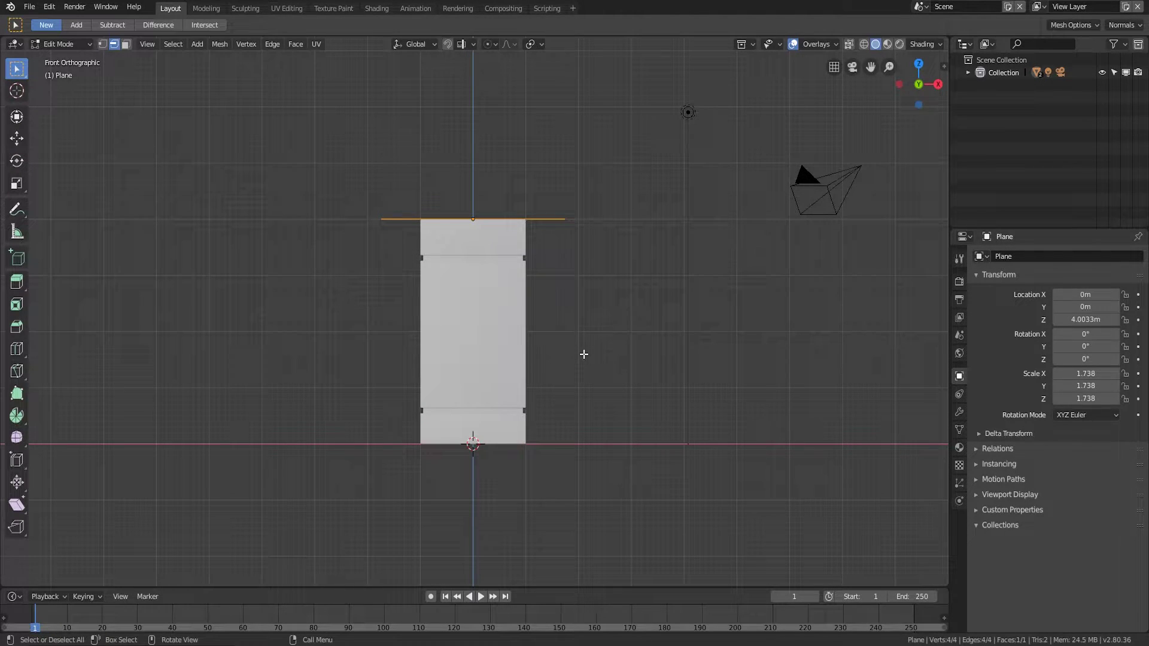
pyautogui.press('e')
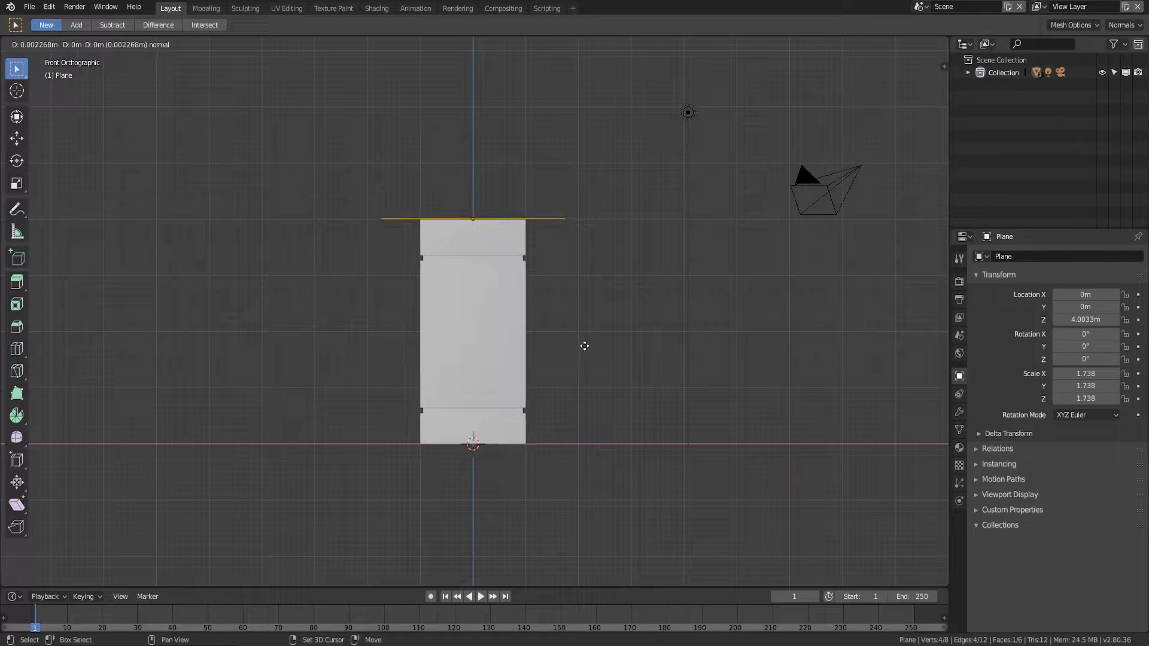
pyautogui.click(584, 300)
pyautogui.moveTo(585, 300); pyautogui.dragTo(575, 341, button='middle')
pyautogui.press('Tab')
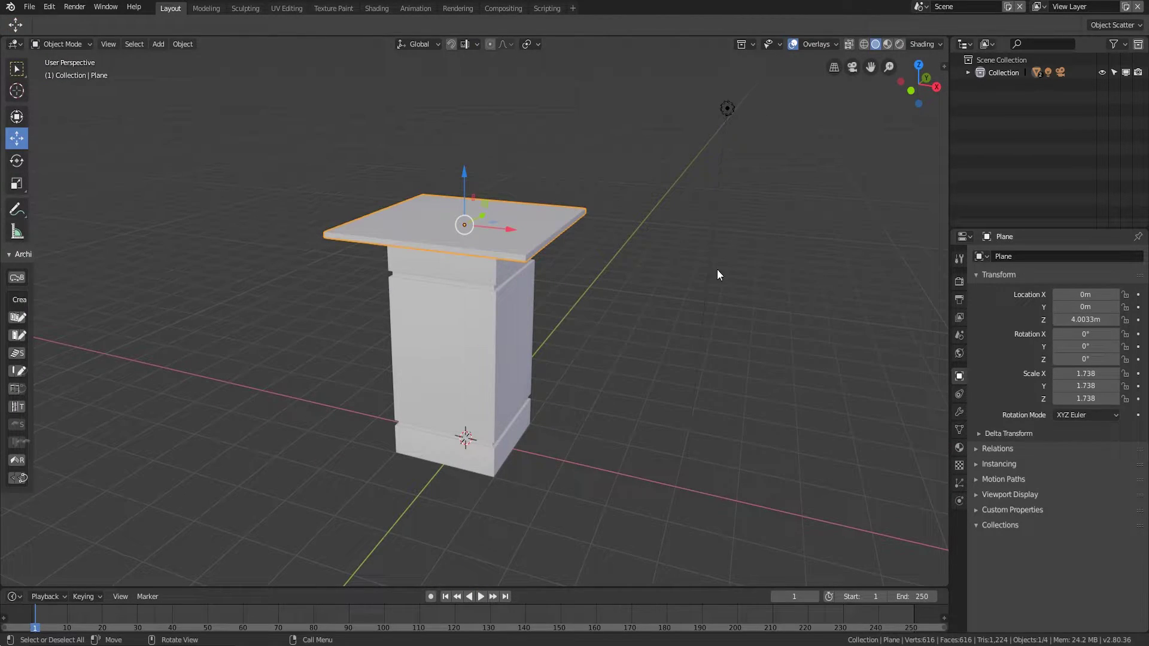
pyautogui.scroll(3, 597, 329)
pyautogui.scroll(-5, 587, 341)
pyautogui.moveTo(587, 341); pyautogui.dragTo(517, 334, button='middle')
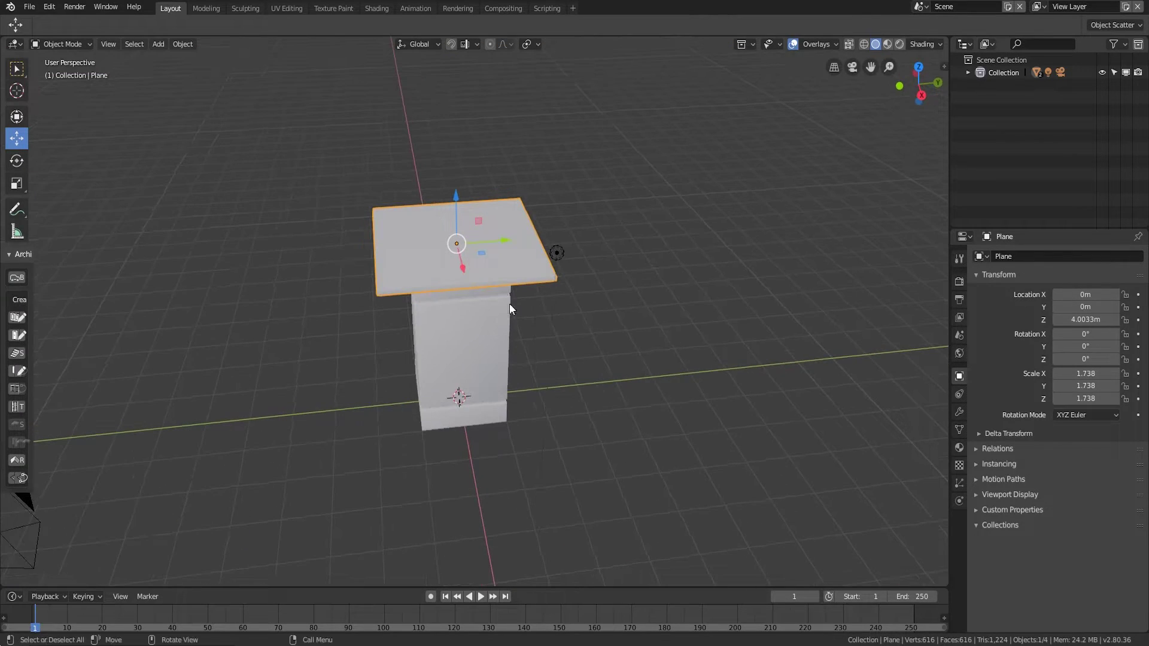
pyautogui.moveTo(393, 357); pyautogui.dragTo(506, 363, button='middle')
pyautogui.moveTo(681, 366); pyautogui.dragTo(628, 325, button='middle')
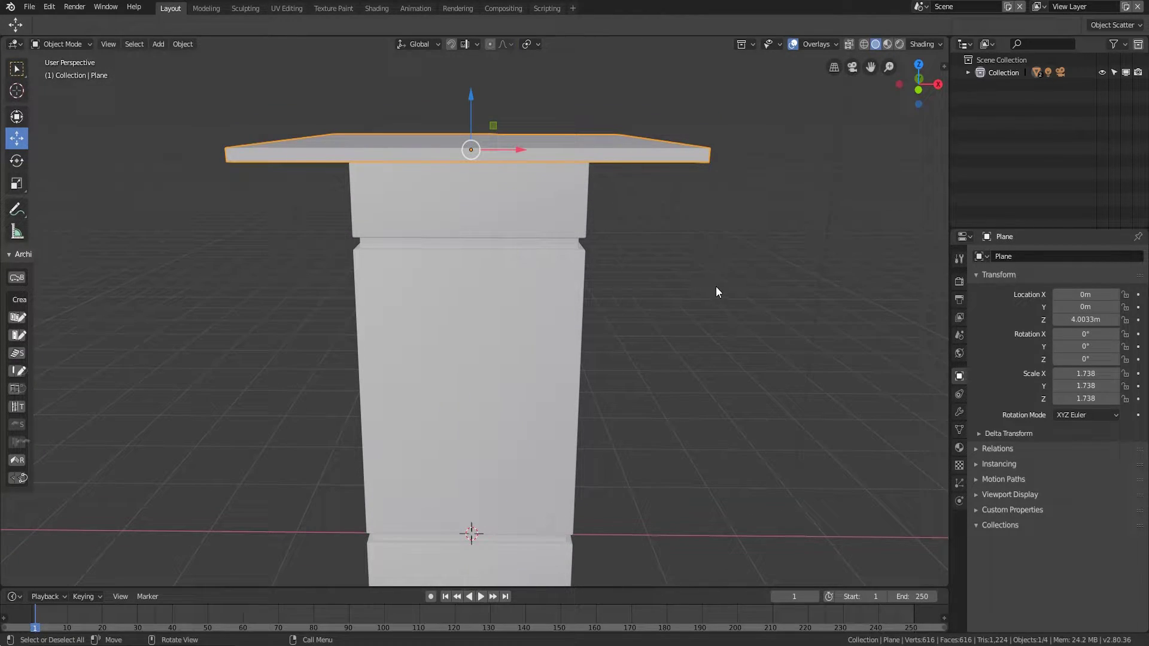
pyautogui.press('Tab')
pyautogui.moveTo(693, 287); pyautogui.dragTo(692, 298, button='middle')
pyautogui.scroll(-3, 693, 297)
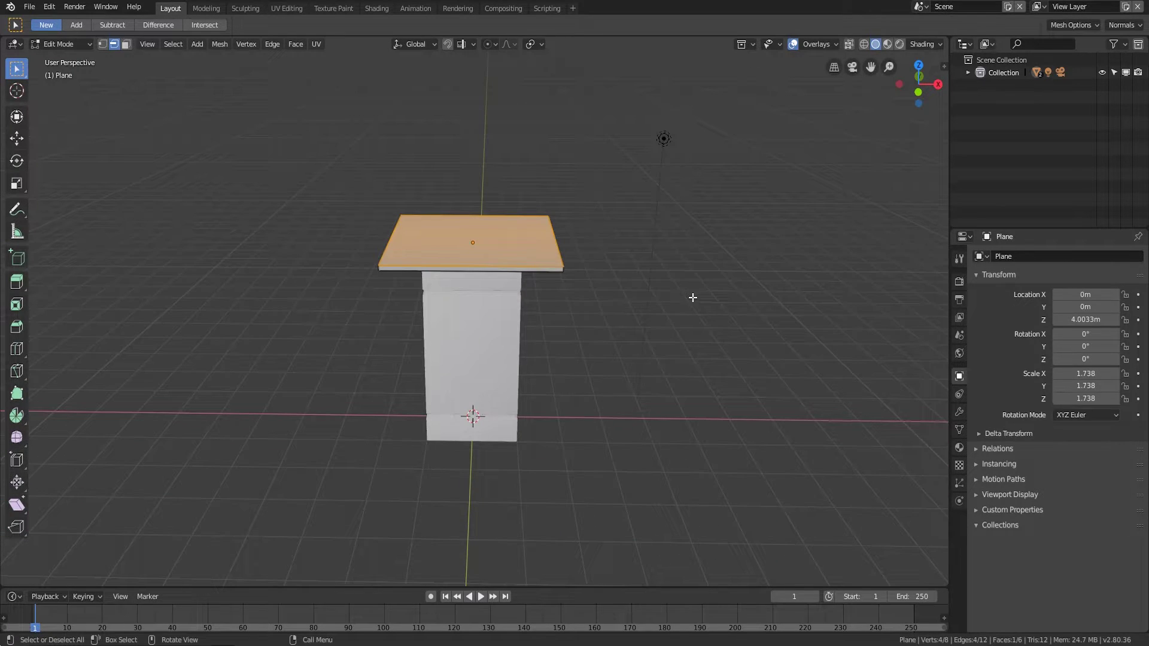
pyautogui.click(16, 138)
pyautogui.moveTo(473, 190); pyautogui.dragTo(481, 172)
pyautogui.rightClick(481, 172)
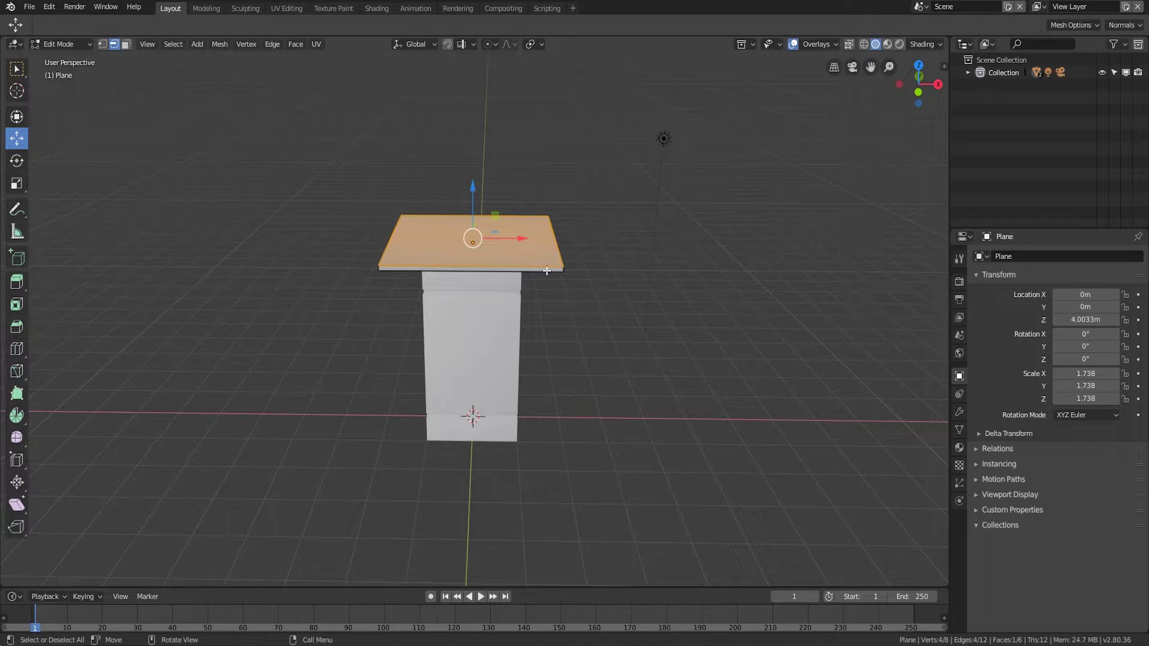
pyautogui.press('Tab')
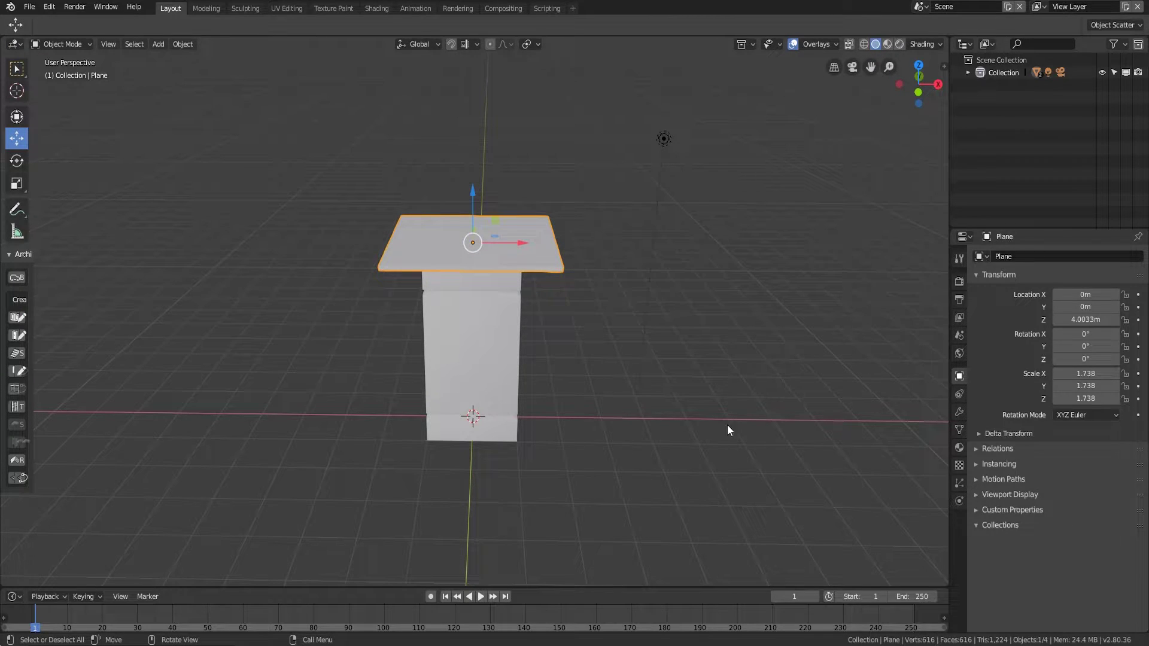
# - Add a Bevel modifier to the slab on top of the pedestal
pyautogui.moveTo(770, 450); pyautogui.dragTo(583, 328, button='middle')
pyautogui.scroll(3, 575, 321)
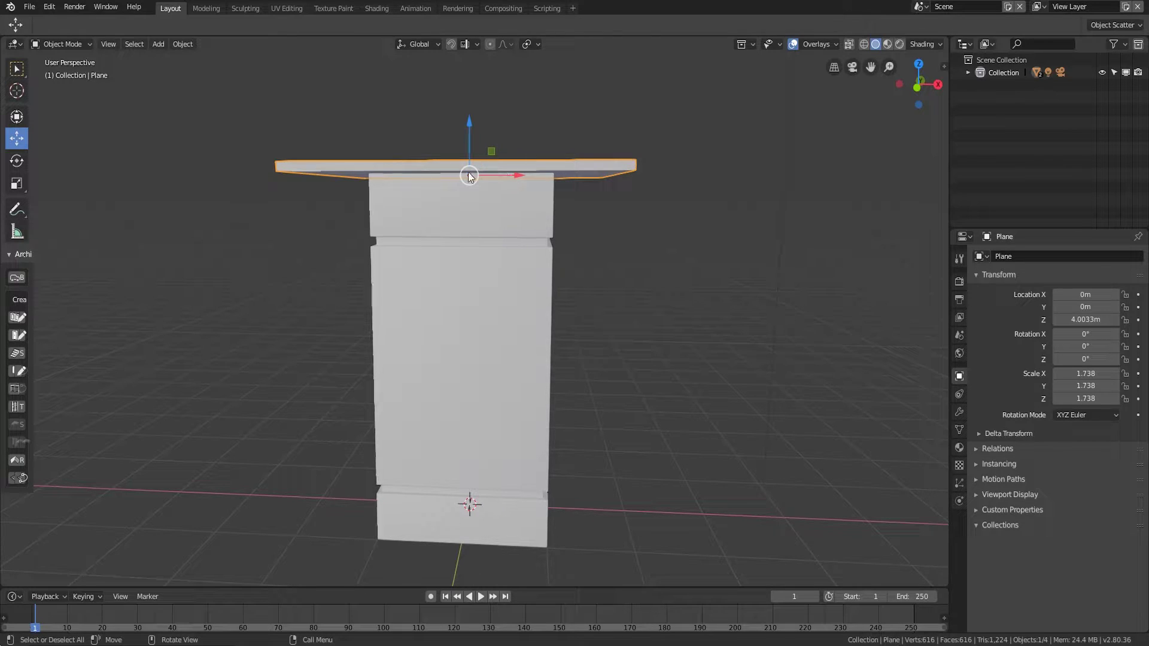
pyautogui.click(959, 412)
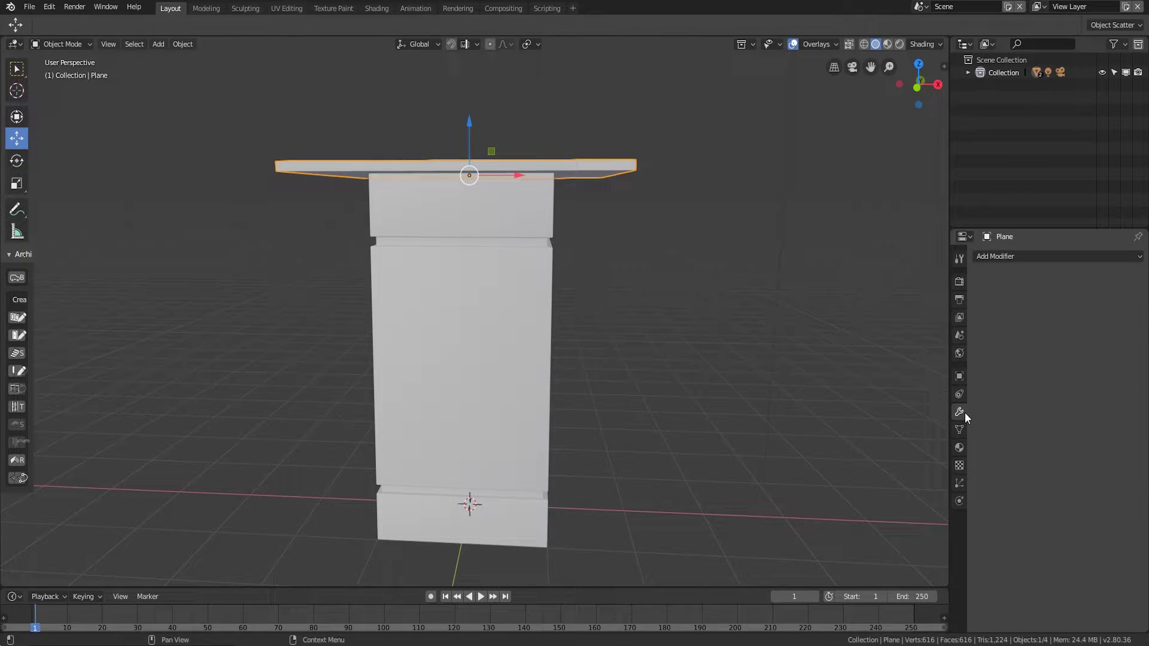
pyautogui.click(1000, 259)
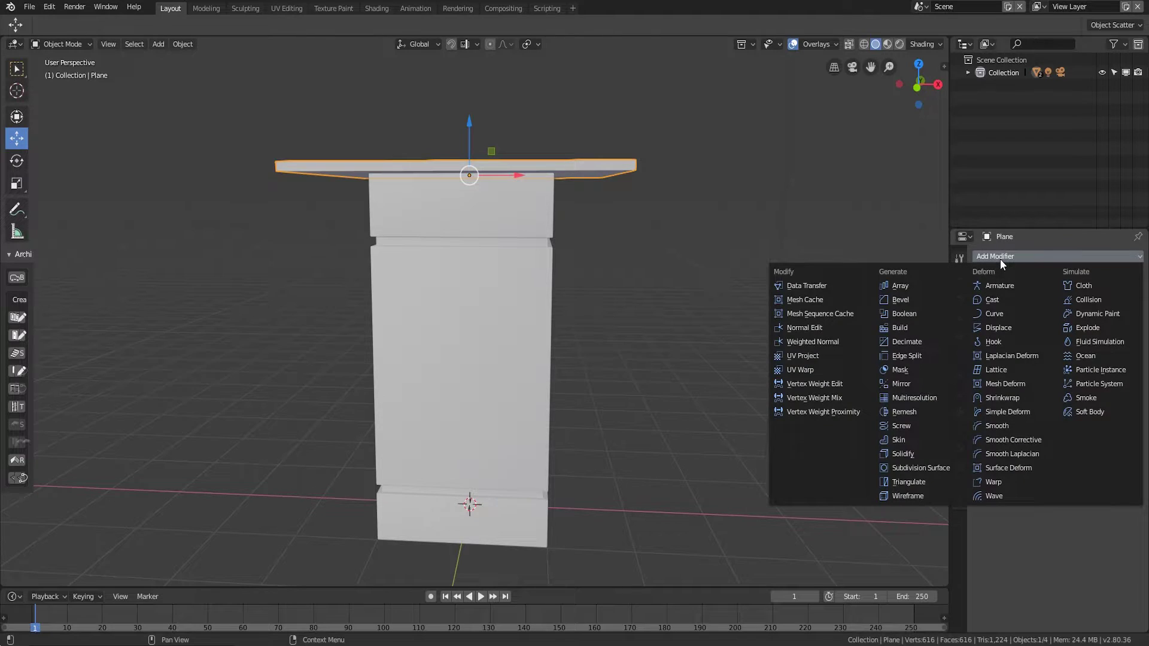
pyautogui.click(907, 300)
pyautogui.moveTo(635, 295); pyautogui.dragTo(648, 321, button='middle')
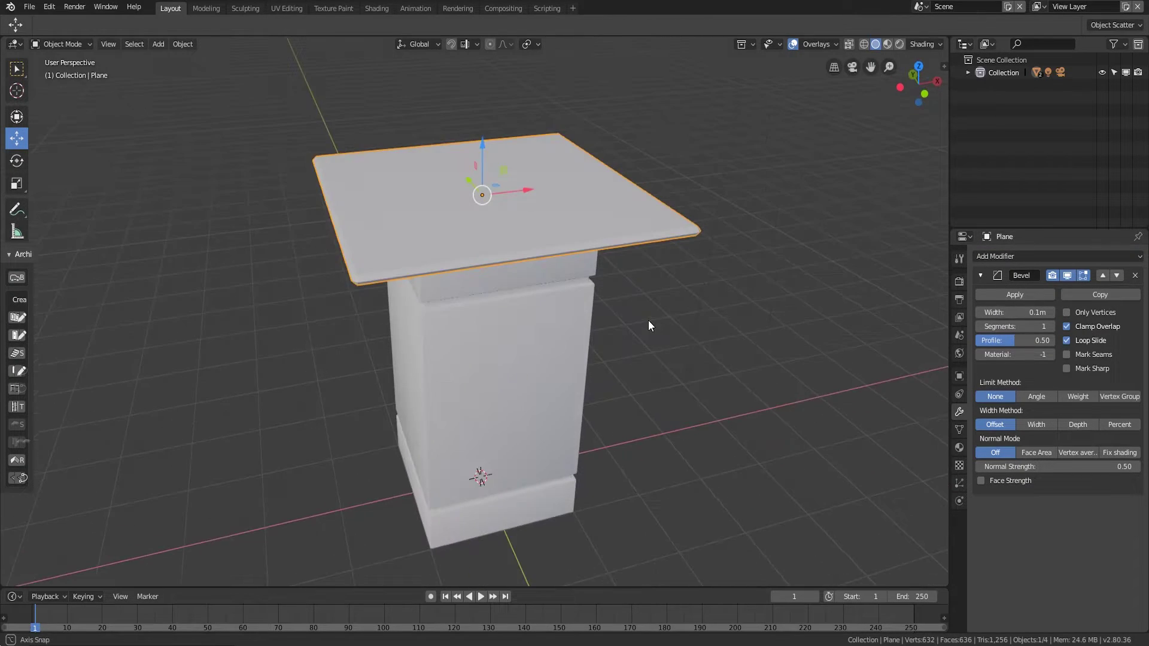
pyautogui.scroll(5, 703, 323)
pyautogui.moveTo(737, 322); pyautogui.dragTo(700, 324, button='middle')
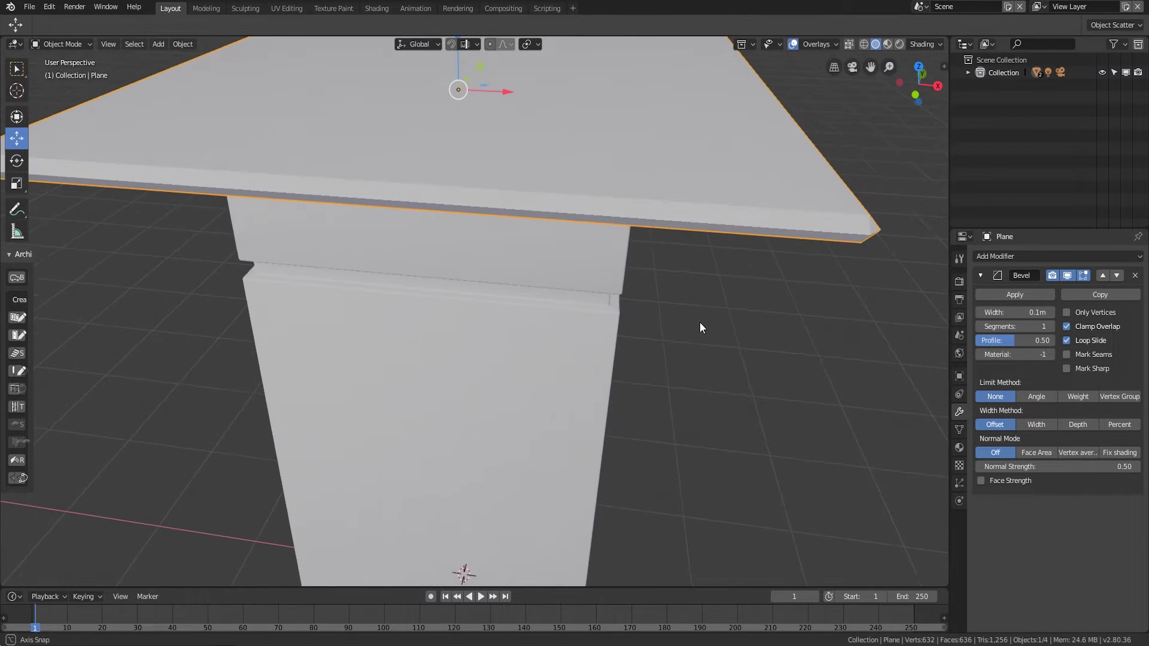
# - Set the slab's Bevel modifier to 3 segments and a width of 0.01 m
pyautogui.click(1052, 328)
pyautogui.click(1052, 329)
pyautogui.click(1023, 312)
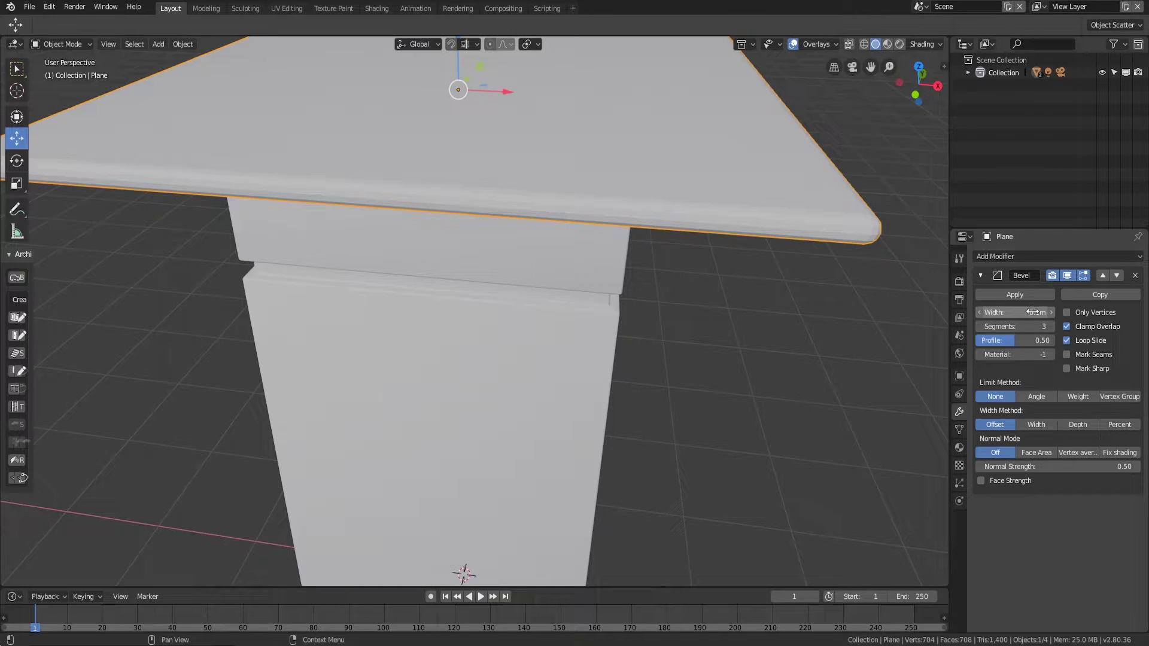
pyautogui.write('.01')
pyautogui.press('Return')
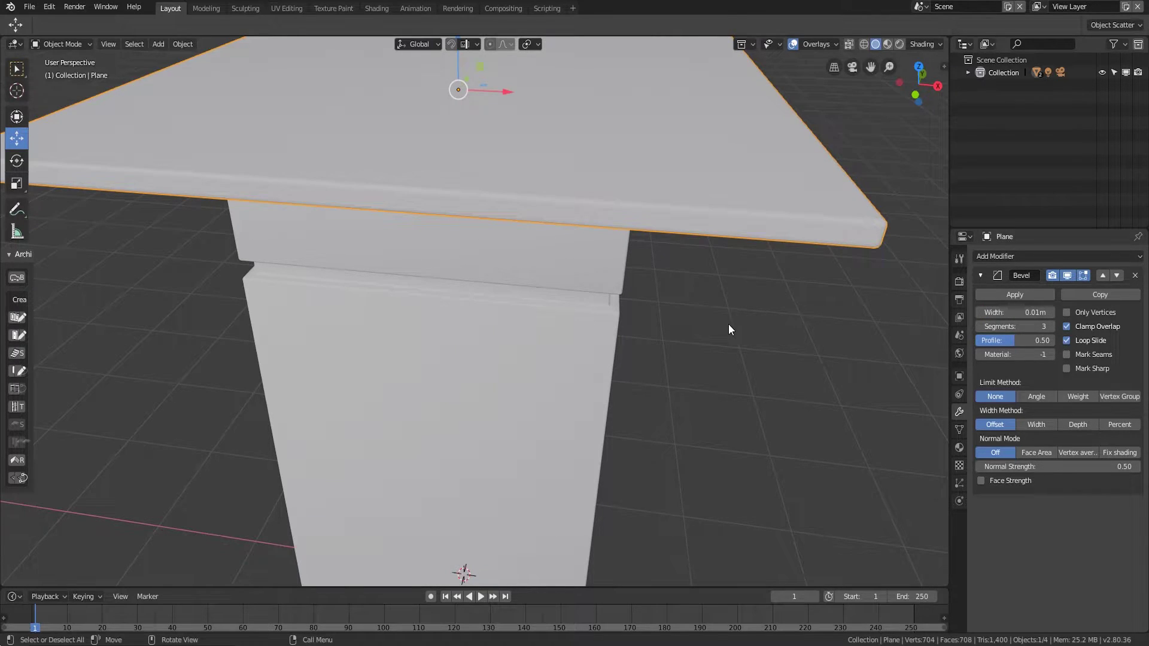
pyautogui.scroll(-8, 728, 325)
pyautogui.moveTo(755, 327); pyautogui.dragTo(688, 317, button='middle')
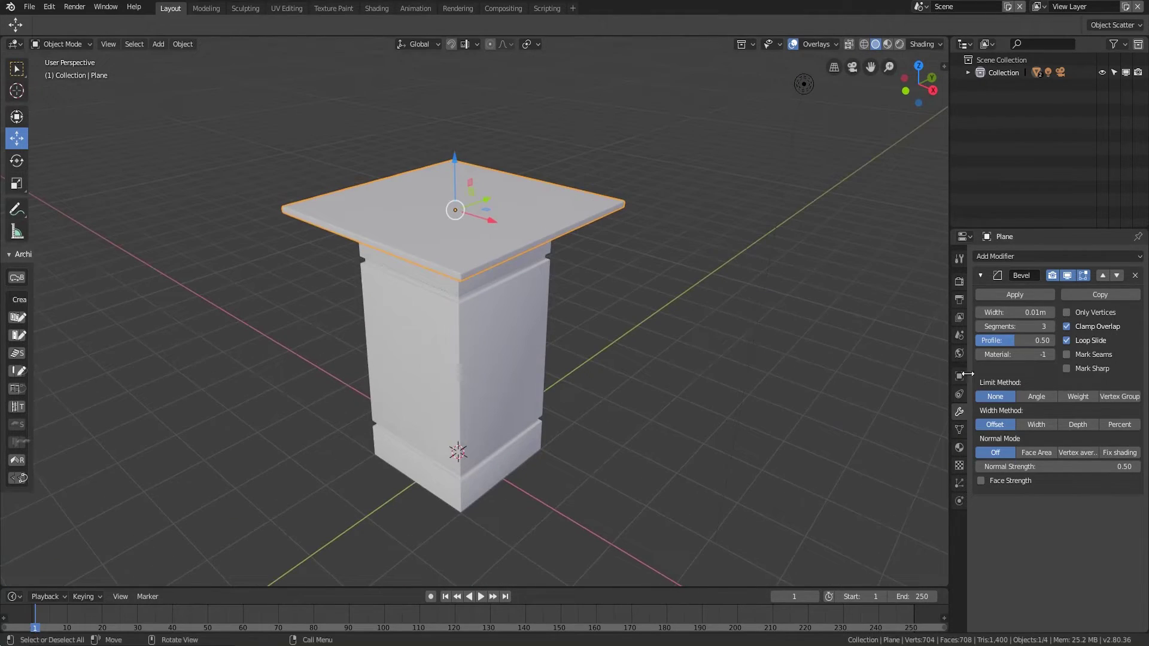
# - Rename the slab object to Glass Panel
pyautogui.click(959, 376)
pyautogui.click(1016, 257)
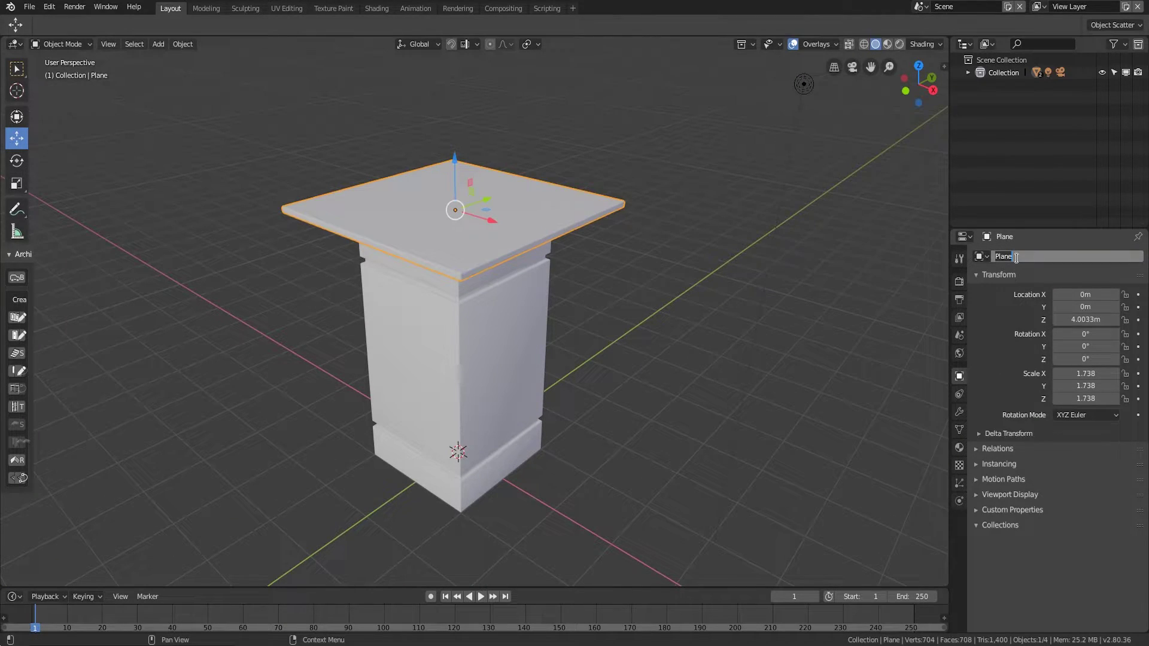
pyautogui.write('Glass P')
pyautogui.press('Return')
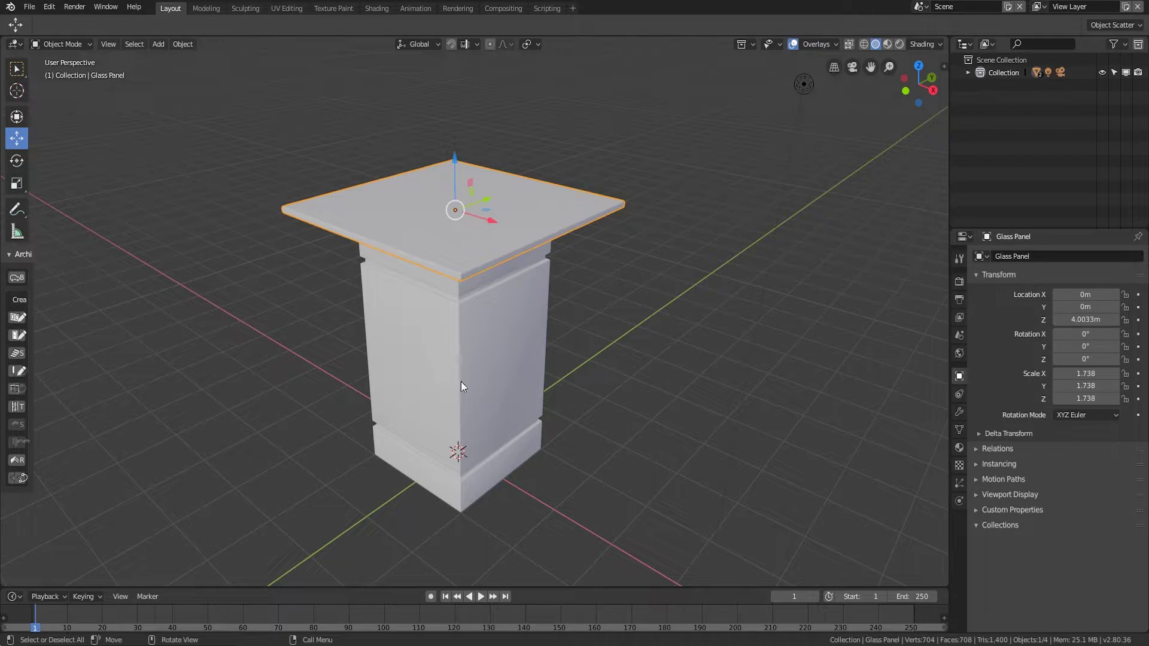
# - Add a mesh cube and raise it along Z to about 5.08 m so it sits above the glass panel
pyautogui.moveTo(504, 350); pyautogui.dragTo(632, 413, button='middle')
pyautogui.scroll(2, 615, 382)
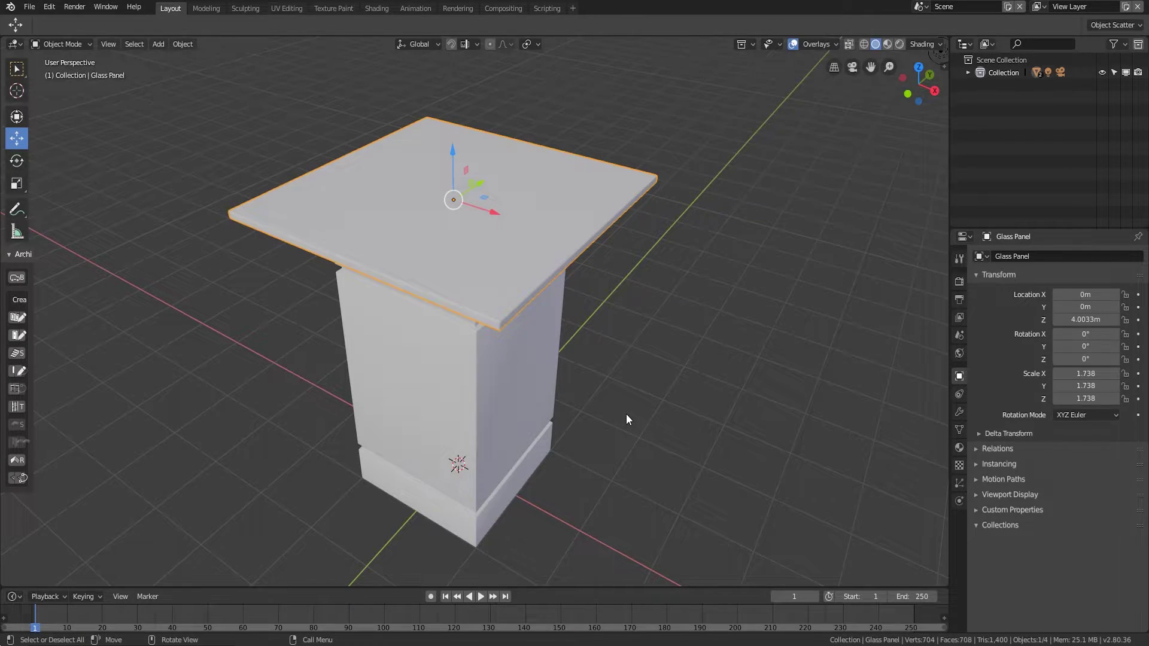
pyautogui.press('KP_1')
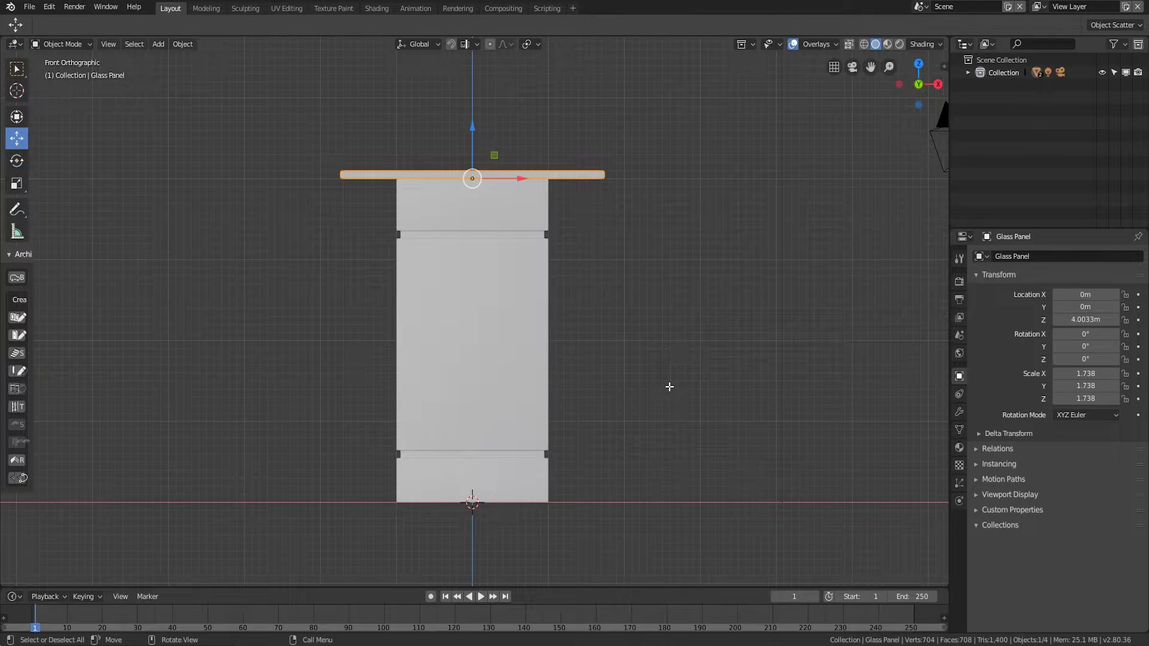
pyautogui.hotkey('shift', 'a')
pyautogui.moveTo(669, 387)
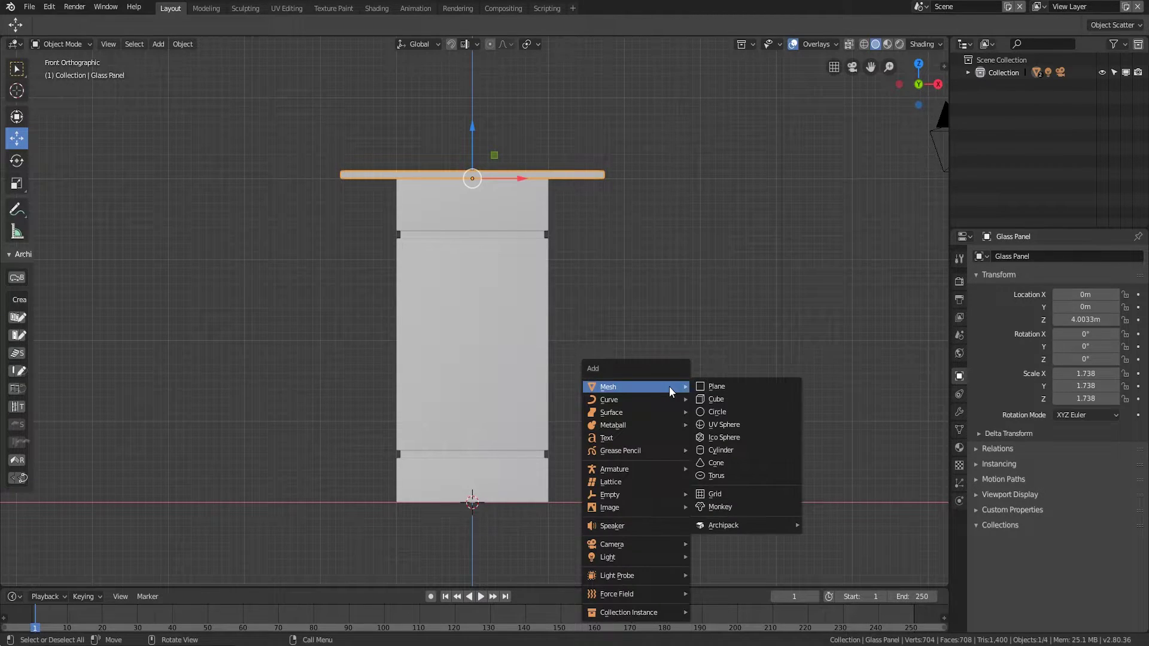
pyautogui.click(716, 399)
pyautogui.moveTo(473, 454); pyautogui.dragTo(509, 42)
pyautogui.moveTo(566, 127); pyautogui.dragTo(569, 267, button='middle')
pyautogui.scroll(3, 569, 268)
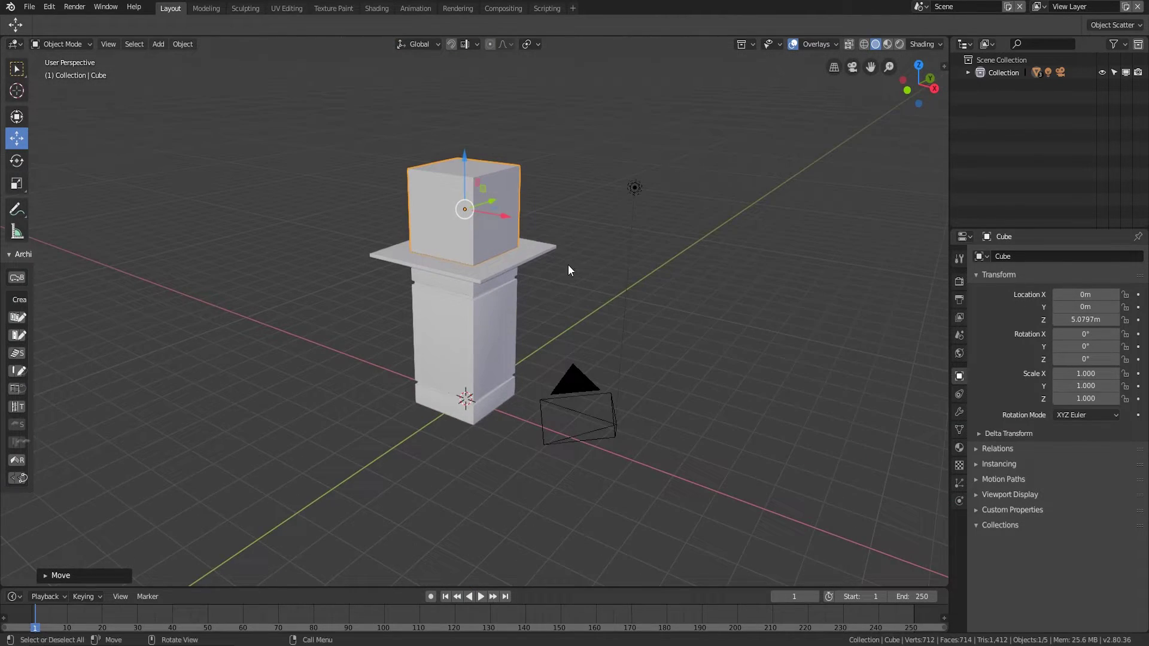
pyautogui.scroll(3, 568, 267)
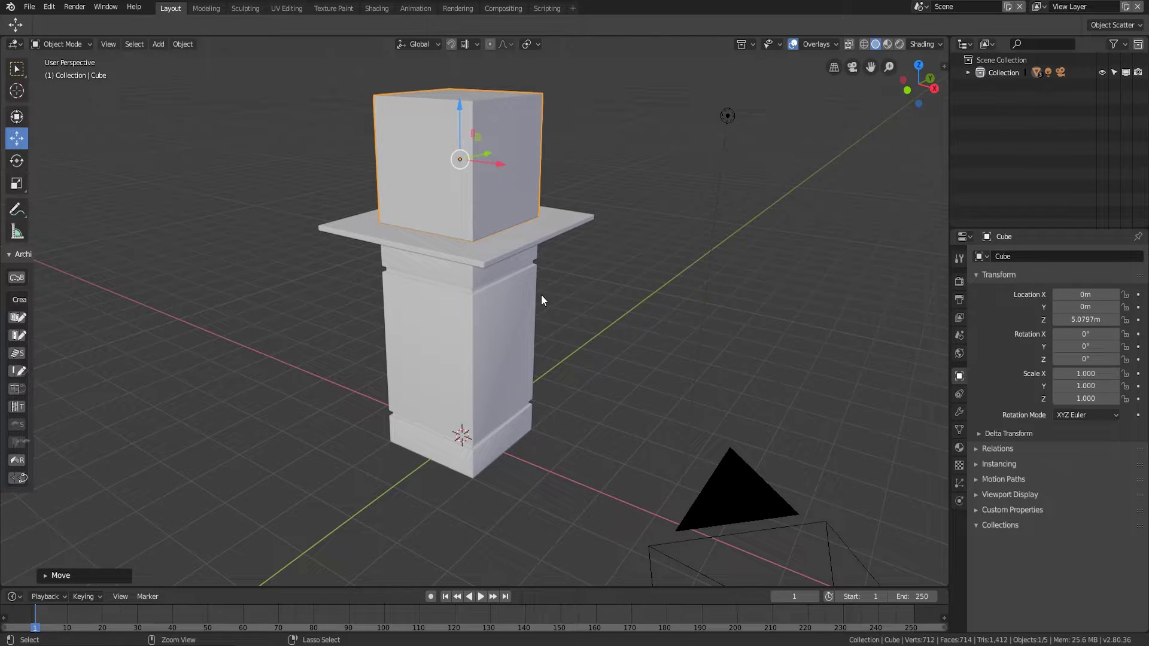
# - Give the cube a level 2 Subdivision Surface modifier and show its modifier settings
pyautogui.hotkey('ctrl', '2')
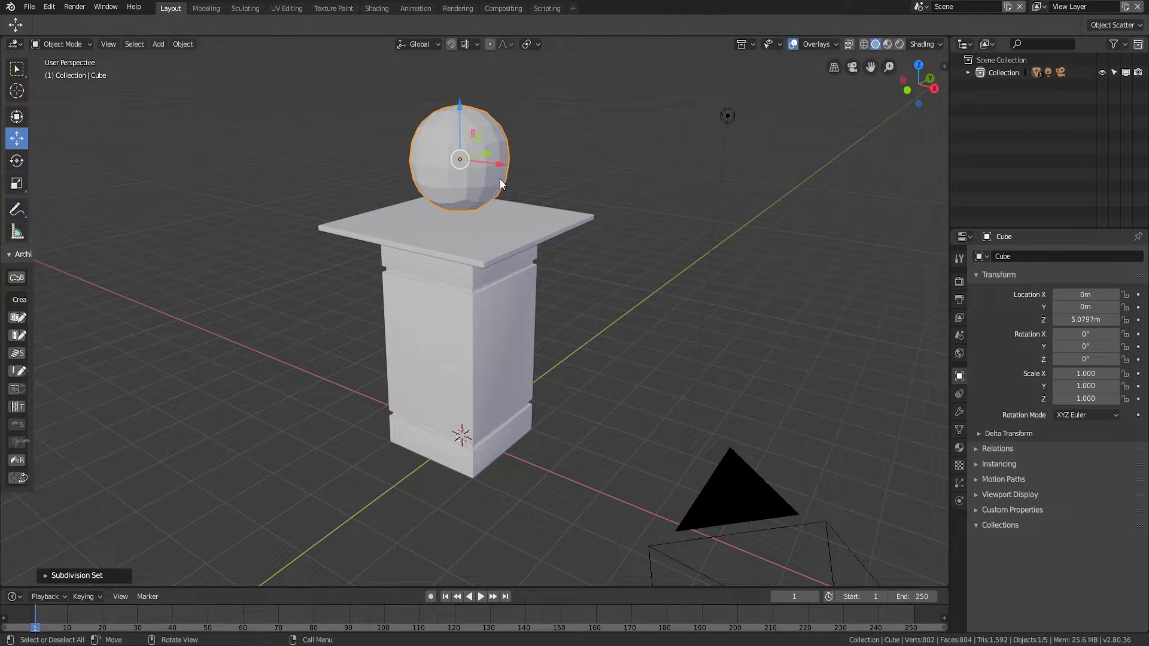
pyautogui.click(959, 417)
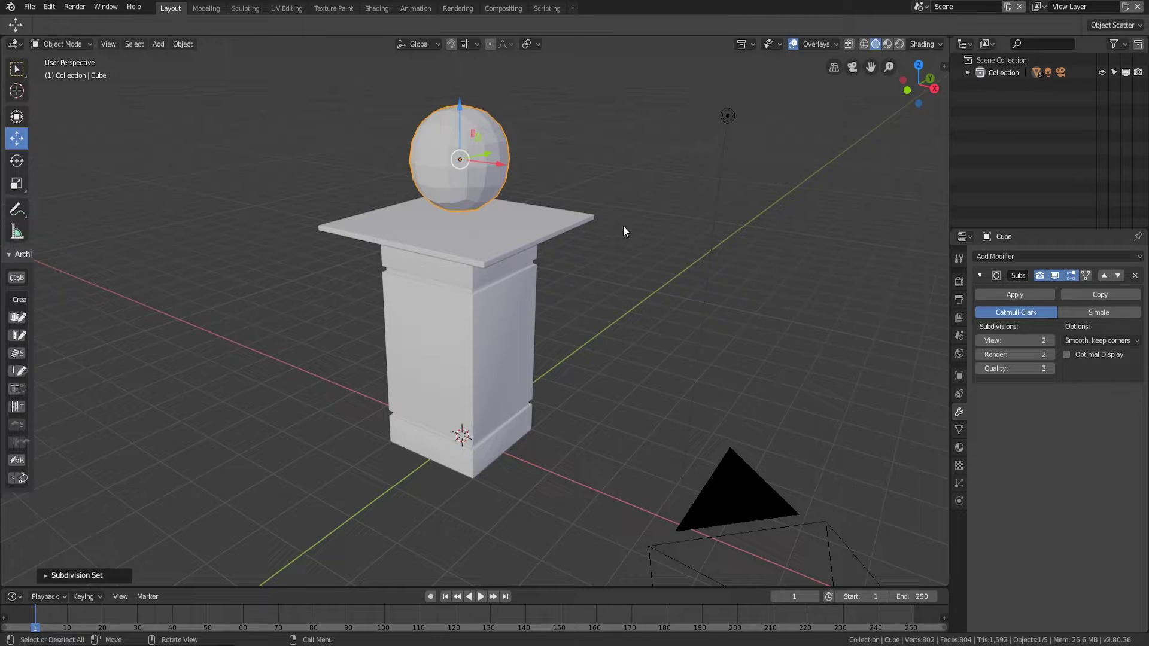
pyautogui.moveTo(712, 239); pyautogui.dragTo(569, 224, button='middle')
pyautogui.press('KP_1')
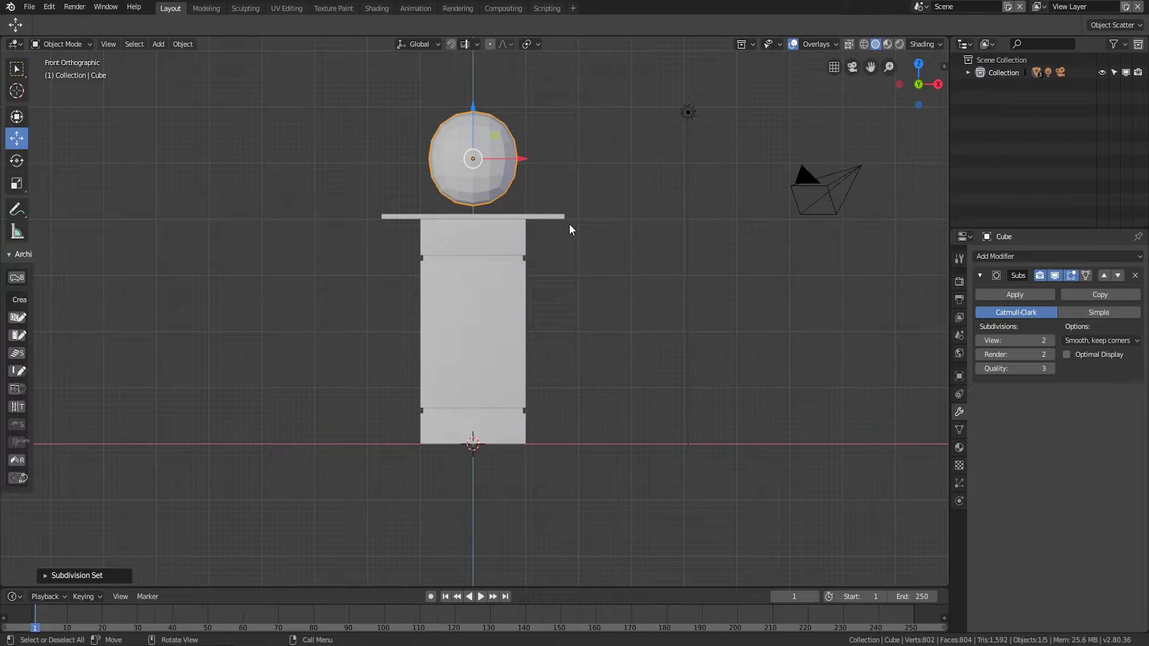
# - Delete the cube's top face in Edit Mode to open the rounded shape like a cup
pyautogui.press('Tab')
pyautogui.moveTo(620, 202); pyautogui.dragTo(529, 303, button='middle')
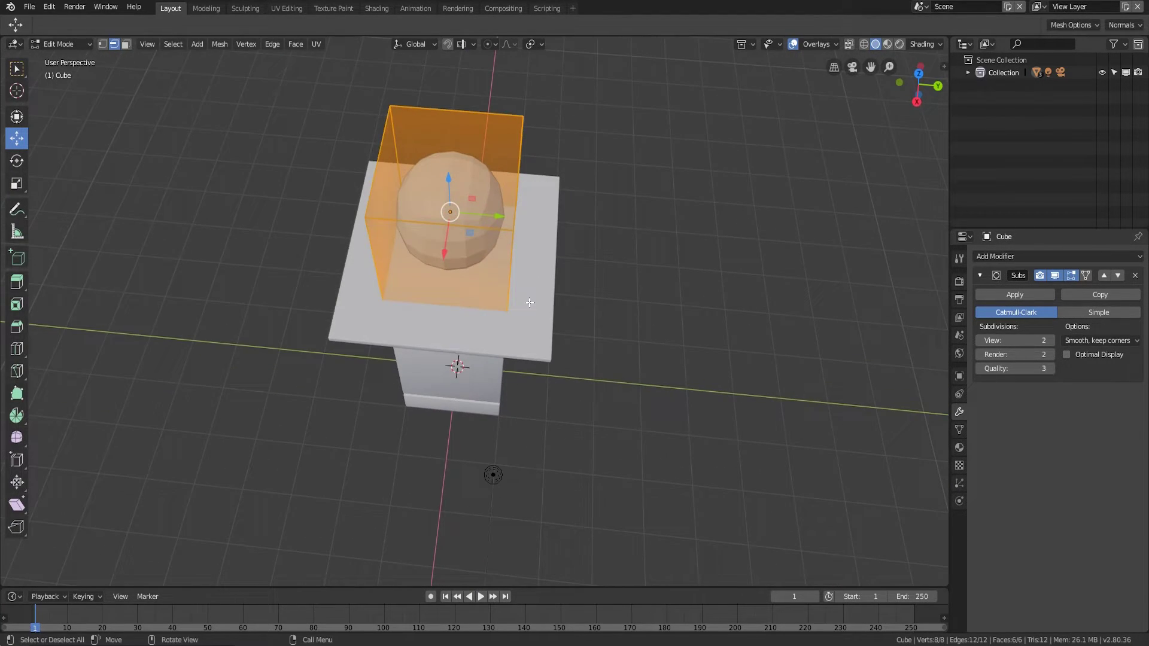
pyautogui.click(126, 44)
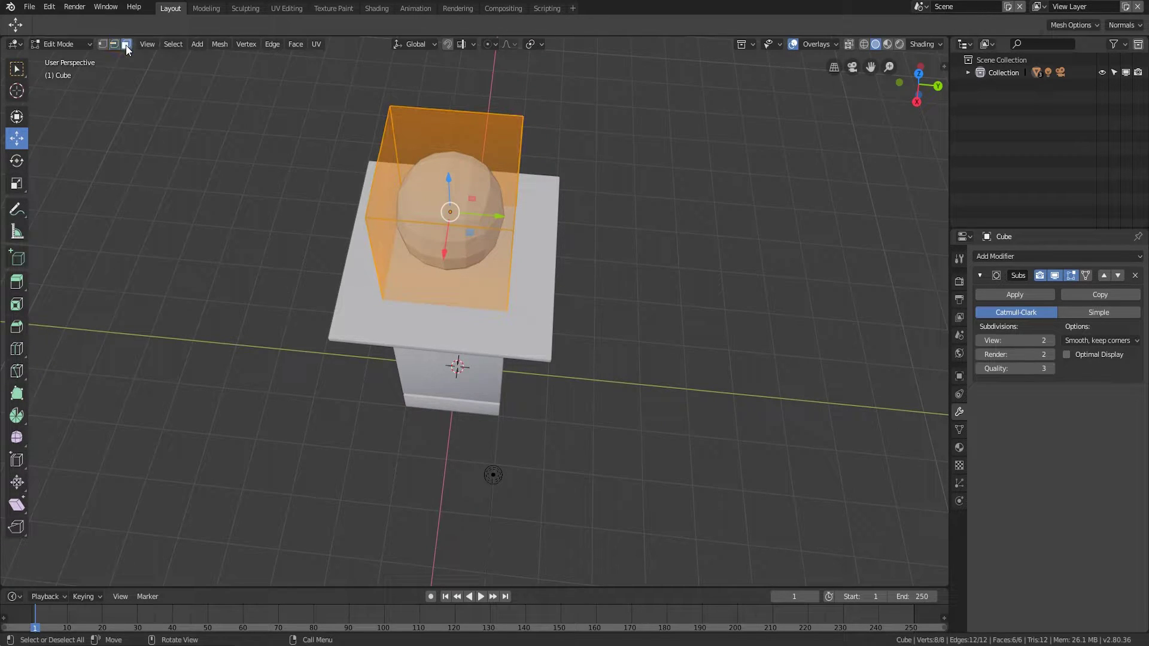
pyautogui.click(457, 160)
pyautogui.moveTo(457, 162); pyautogui.dragTo(476, 219, button='middle')
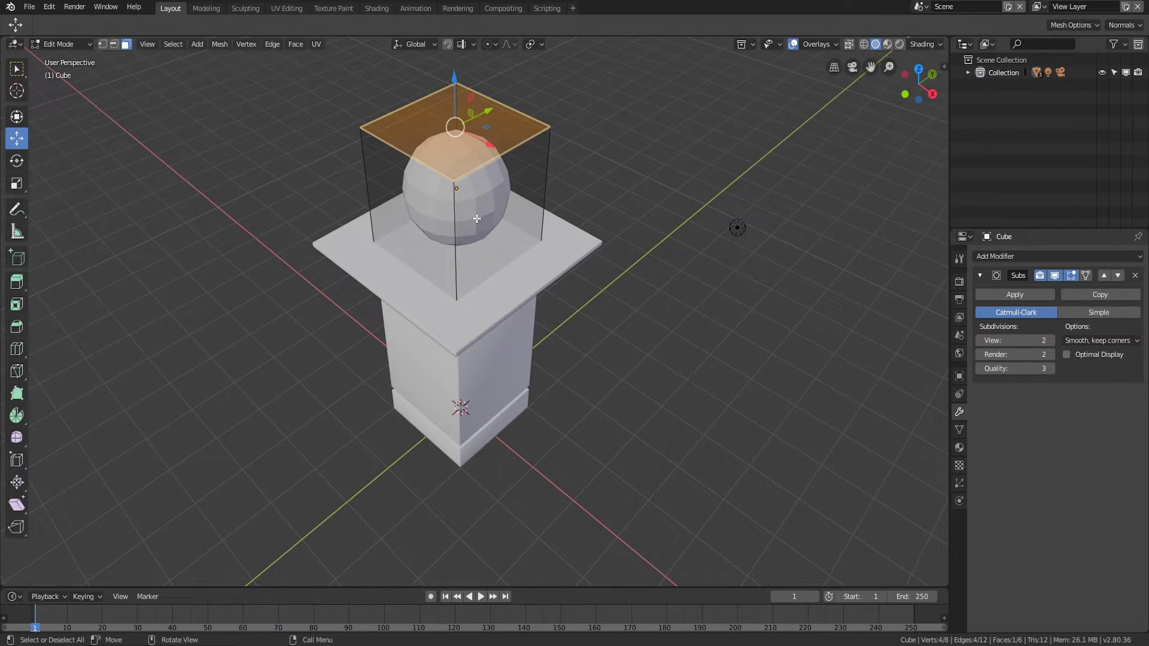
pyautogui.press('x')
pyautogui.click(457, 245)
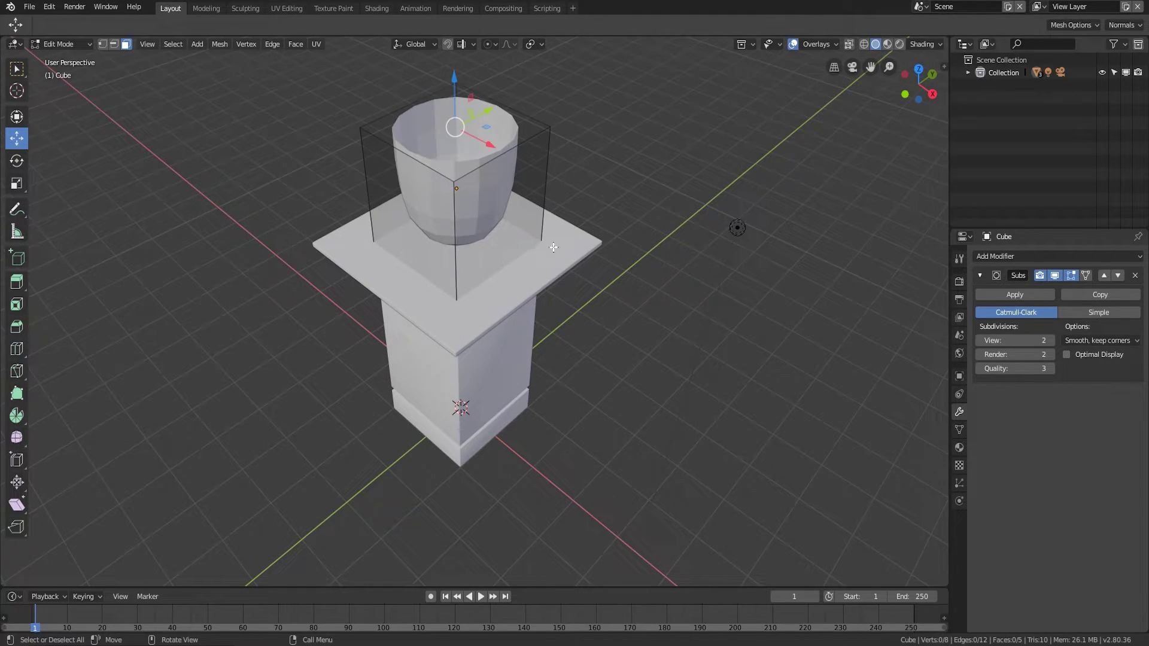
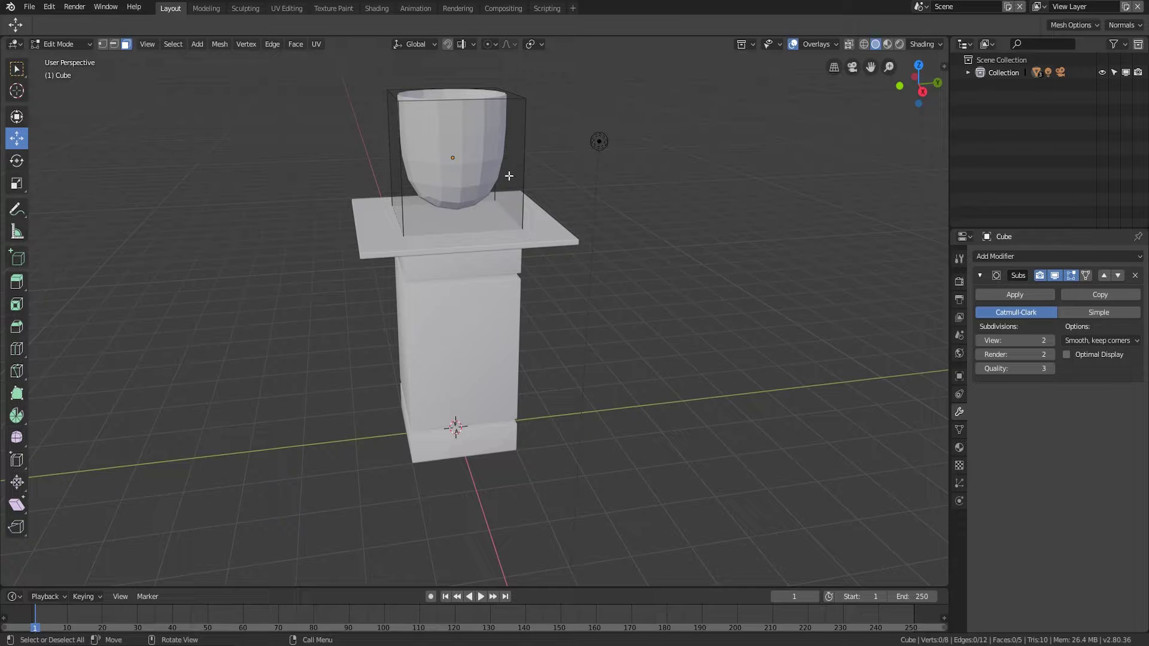
# - Select the open top edge loop and lower it along Z to turn the cup into a shallow bowl
pyautogui.click(113, 44)
pyautogui.moveTo(538, 311); pyautogui.dragTo(610, 287, button='middle')
pyautogui.keyDown('alt'); pyautogui.click(458, 137); pyautogui.keyUp('alt')
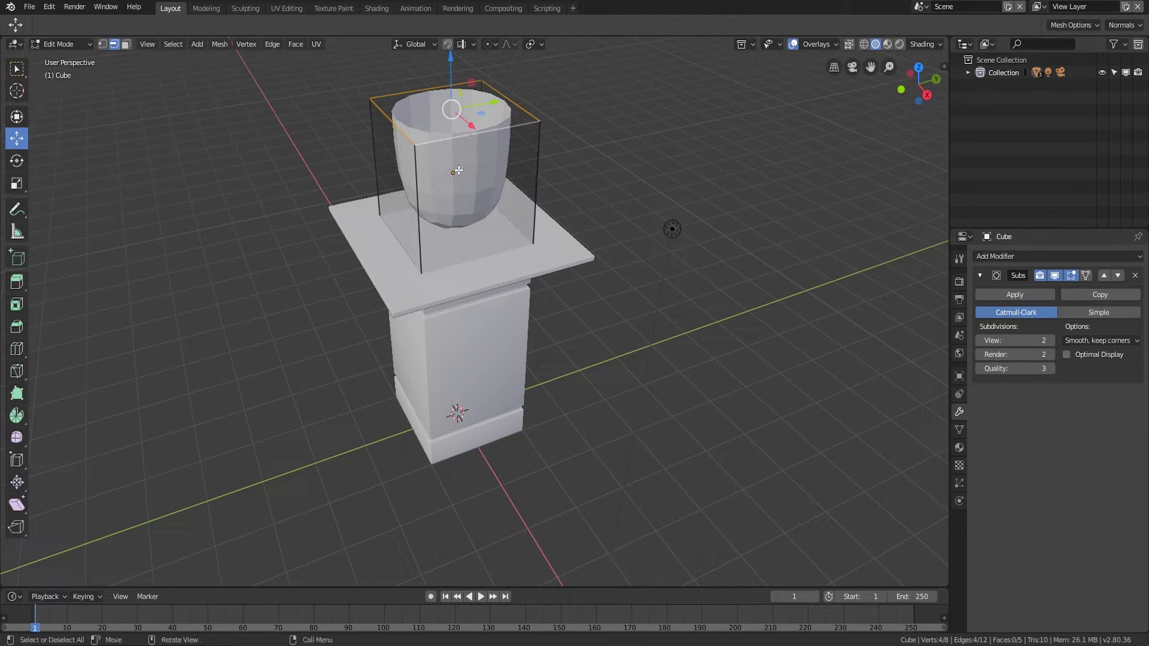
pyautogui.press('KP_1')
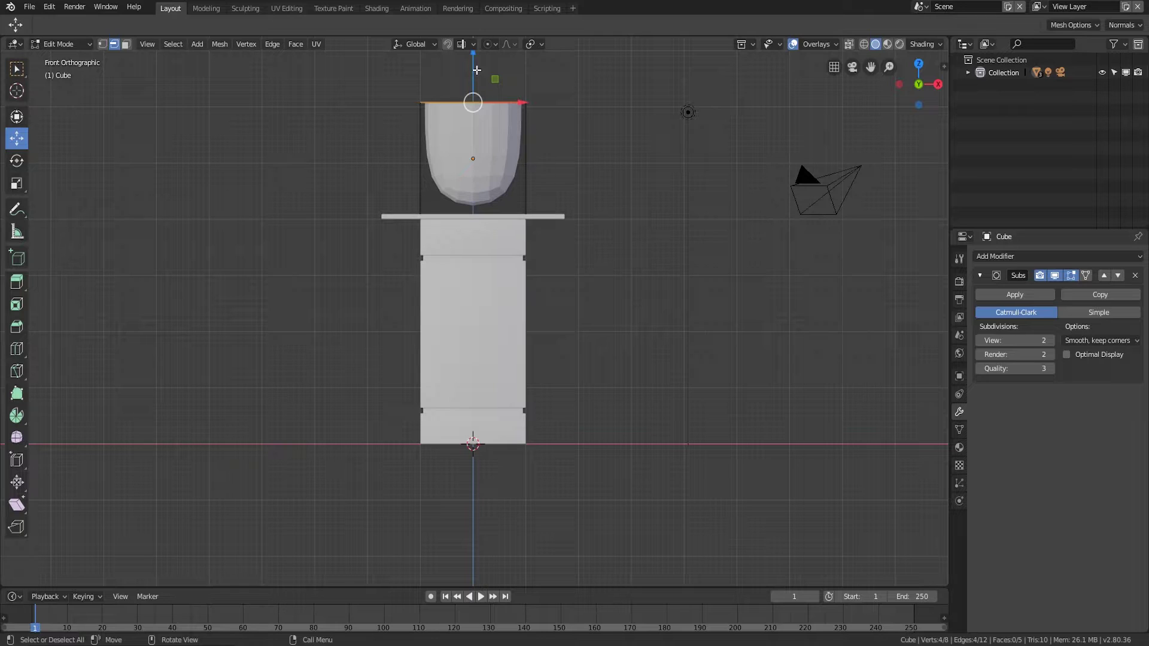
pyautogui.moveTo(474, 56); pyautogui.dragTo(474, 121)
pyautogui.moveTo(474, 120); pyautogui.dragTo(554, 277, button='middle')
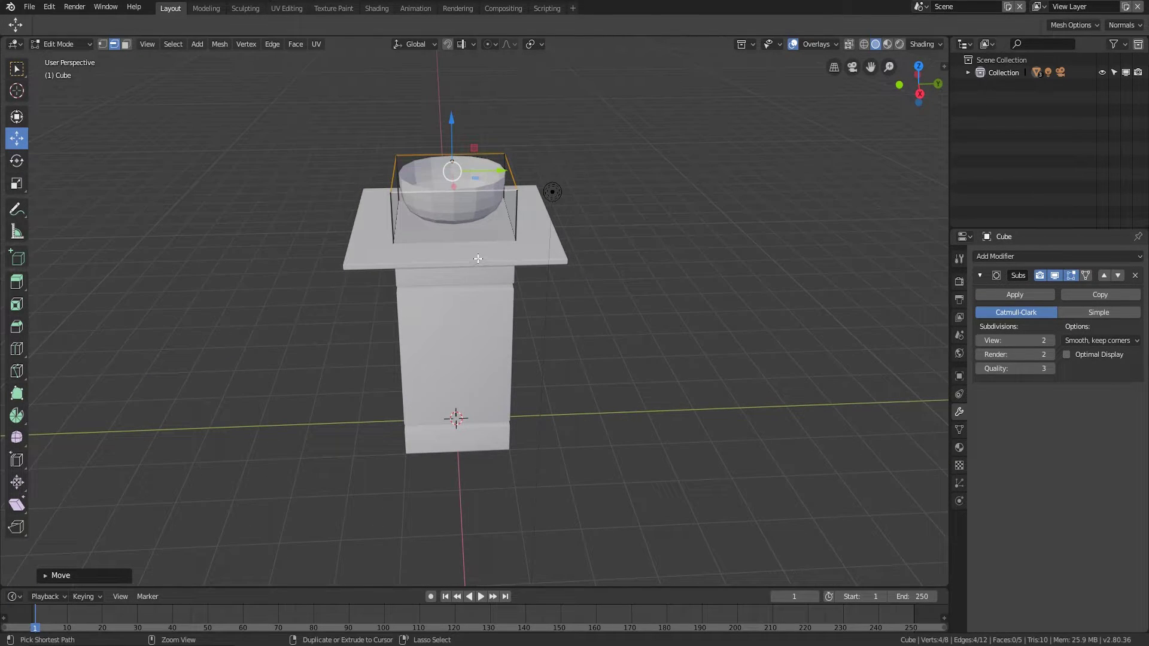
# - Cut a vertical edge loop through the bowl's mesh and slide it close to the +Y side
pyautogui.hotkey('ctrl', 'r')
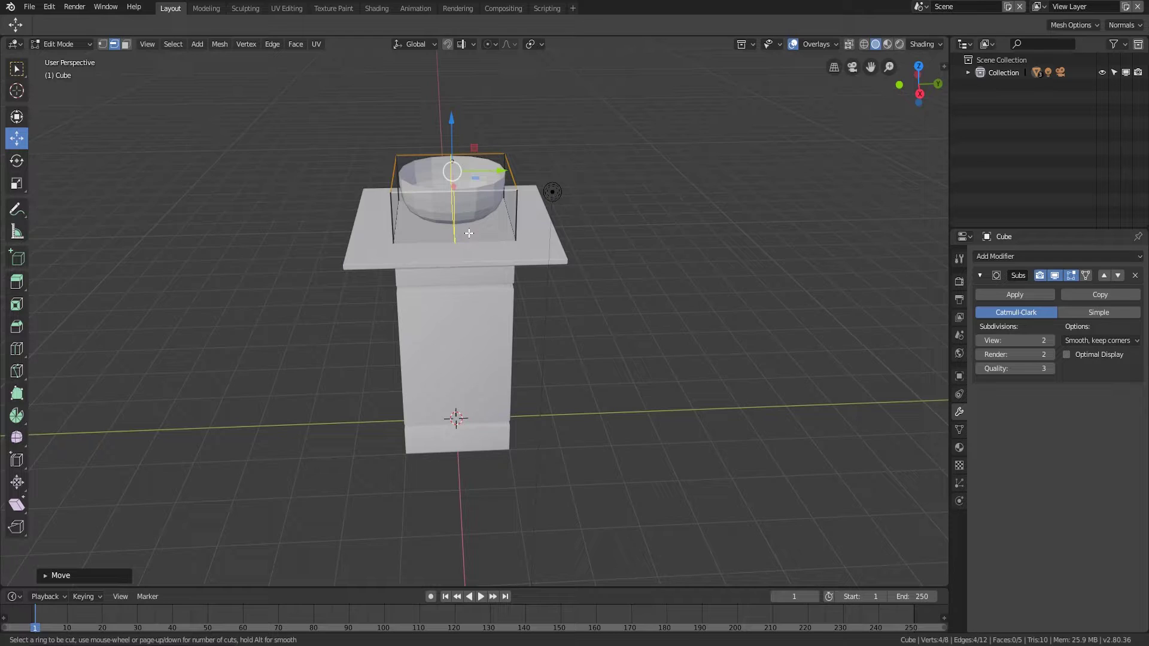
pyautogui.click(479, 242)
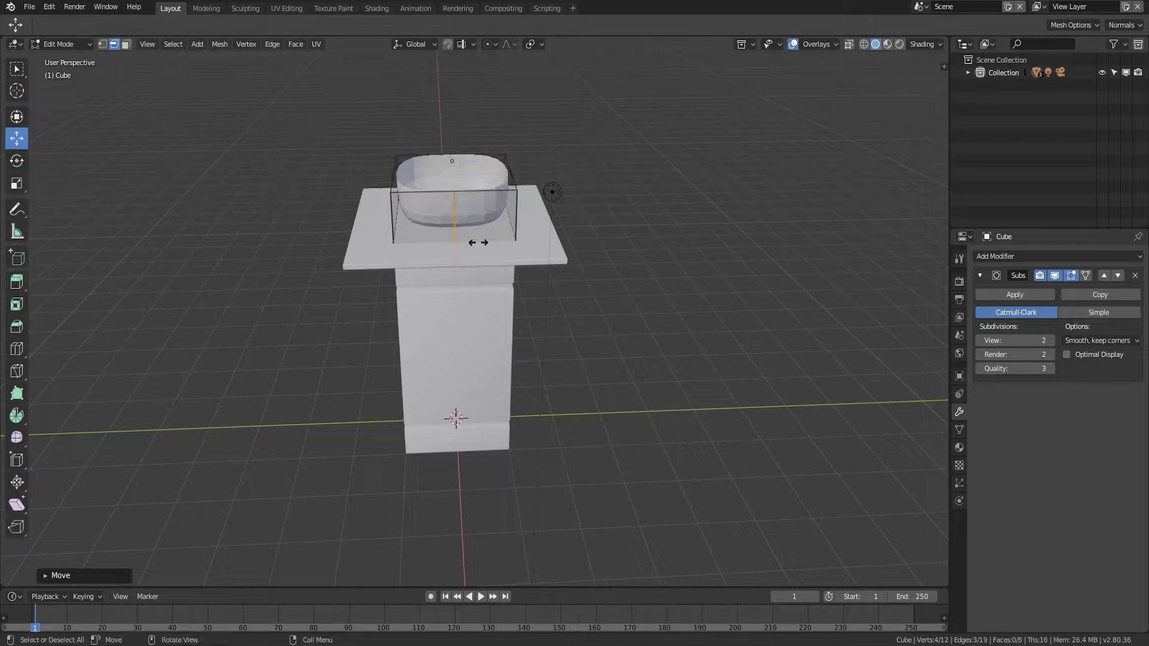
pyautogui.click(532, 250)
pyautogui.moveTo(679, 275); pyautogui.dragTo(623, 331, button='middle')
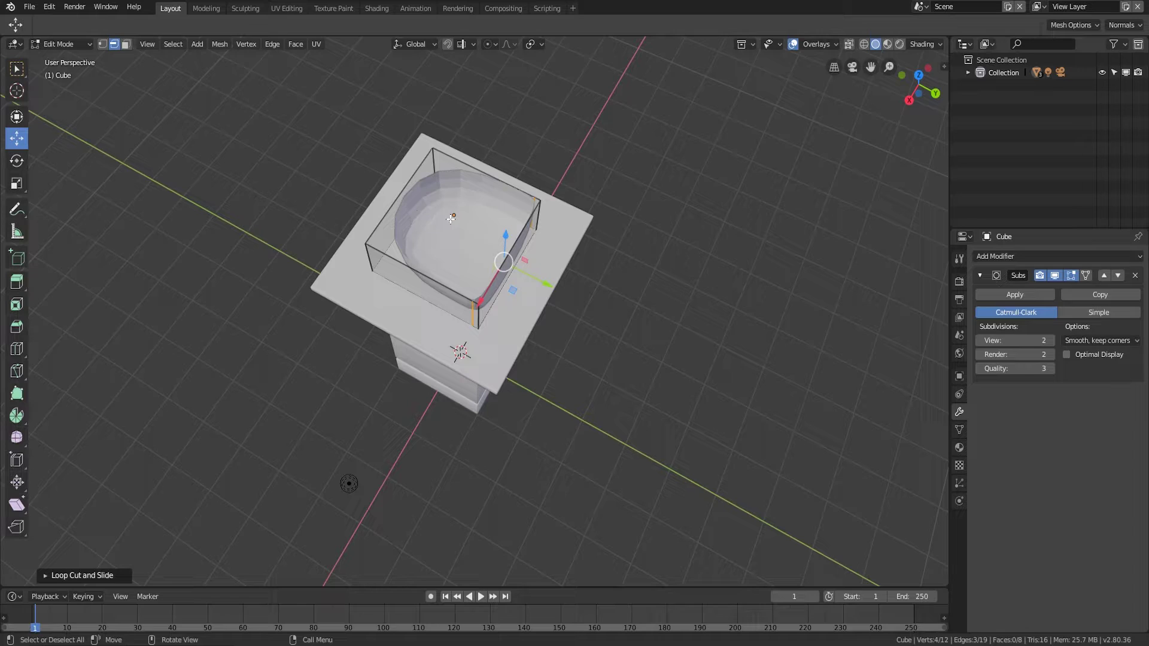
pyautogui.moveTo(559, 290); pyautogui.dragTo(533, 302, button='middle')
pyautogui.scroll(3, 454, 297)
pyautogui.moveTo(449, 293); pyautogui.dragTo(567, 301, button='middle')
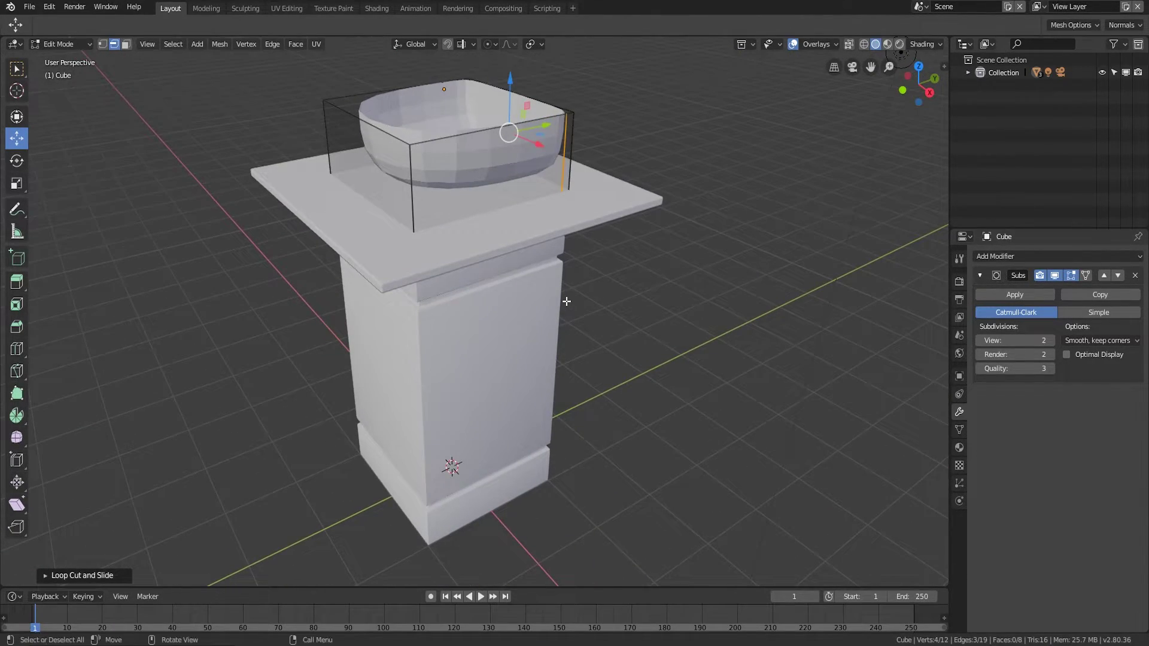
# - Select the bowl's top edge loop and scale it inward to narrow the rim
pyautogui.keyDown('alt'); pyautogui.click(443, 140); pyautogui.keyUp('alt')
pyautogui.moveTo(466, 55); pyautogui.dragTo(467, 56)
pyautogui.press('s')
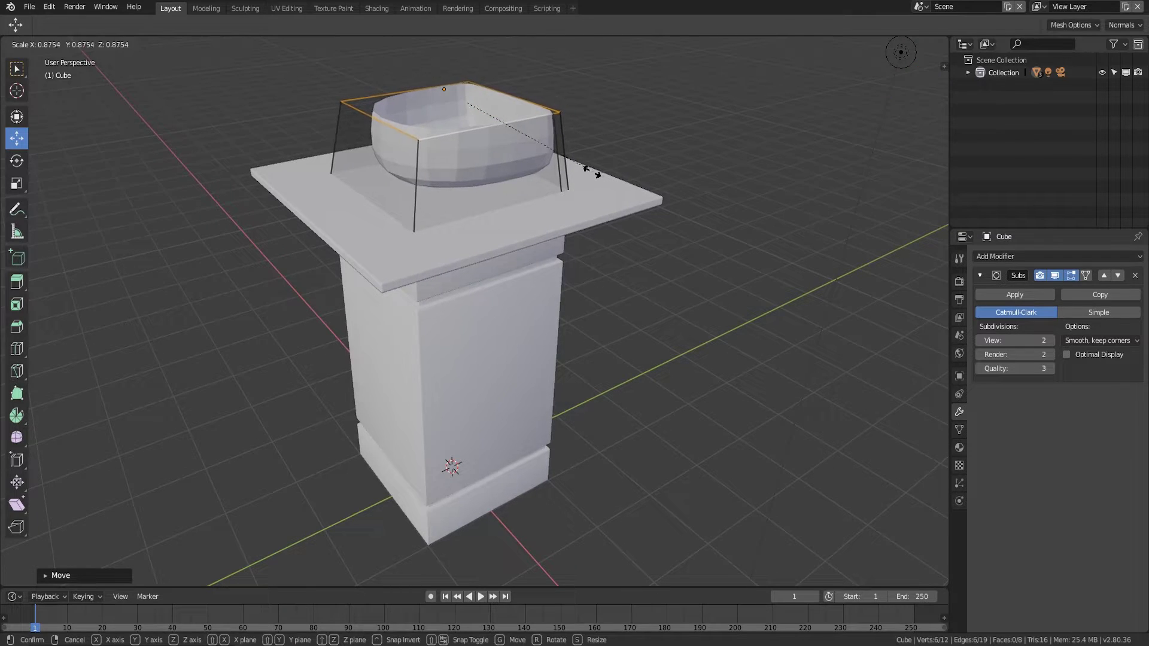
pyautogui.click(521, 155)
# - Cut a horizontal edge loop around the bowl's sides and scale it outward to about 1.37 to bulge the walls
pyautogui.hotkey('ctrl', 'r')
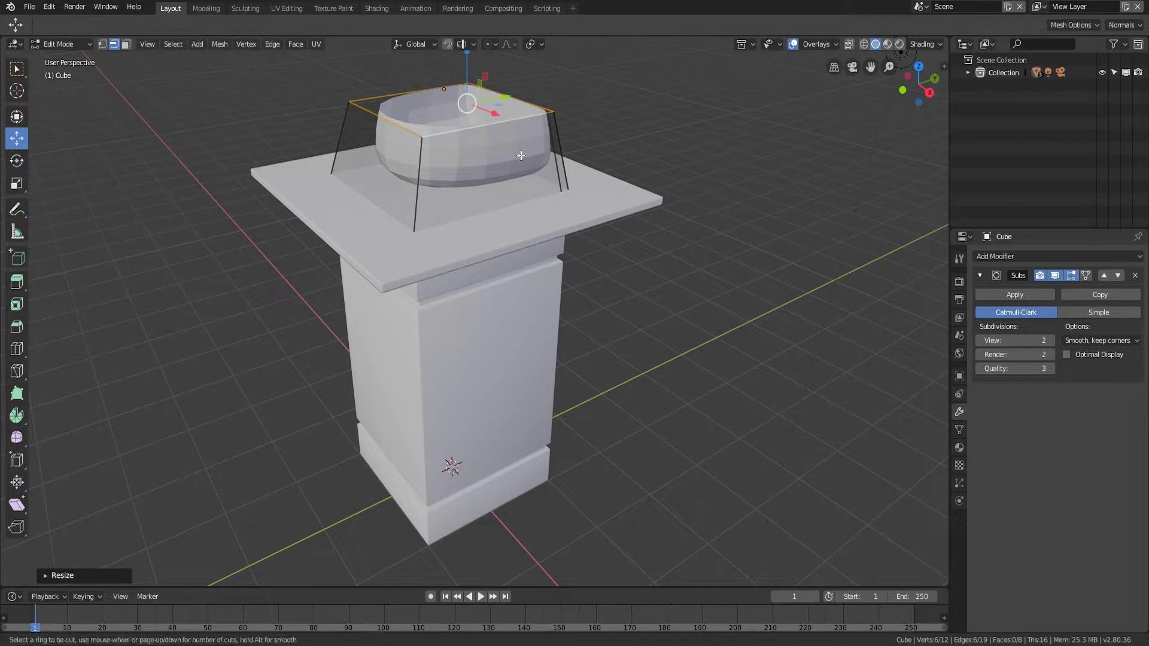
pyautogui.click(553, 139)
pyautogui.click(554, 137)
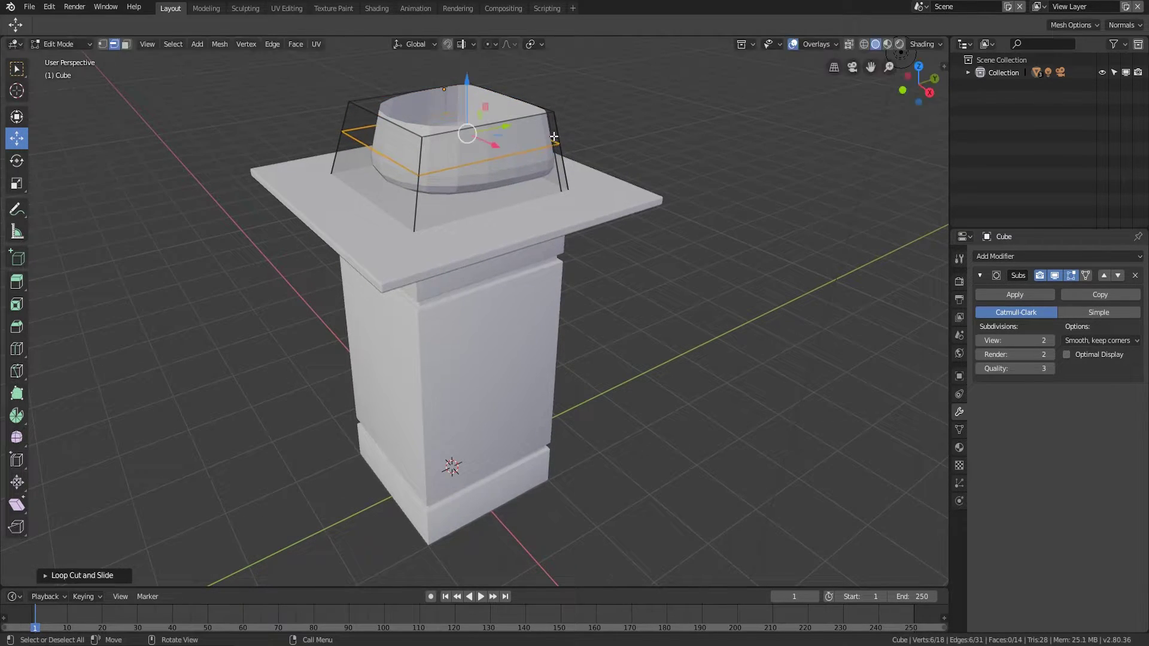
pyautogui.moveTo(601, 173); pyautogui.dragTo(604, 218, button='middle')
pyautogui.press('s')
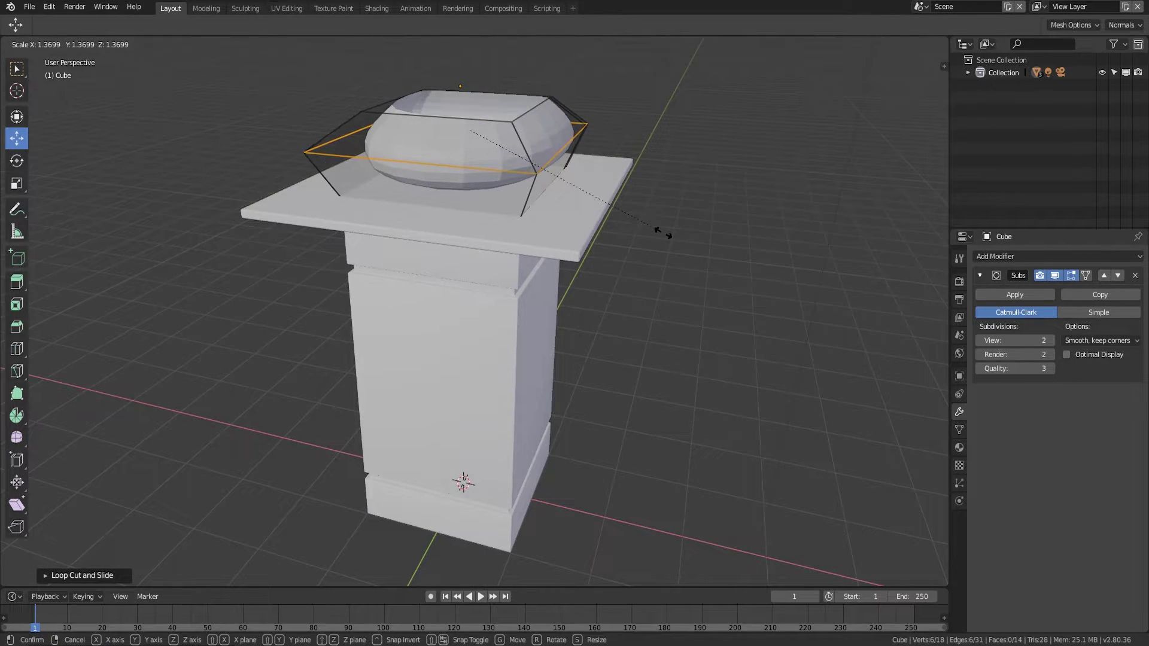
pyautogui.click(661, 233)
# - Select the bowl's top edge loop and scale it outward to widen the rim
pyautogui.moveTo(634, 236); pyautogui.dragTo(474, 238, button='middle')
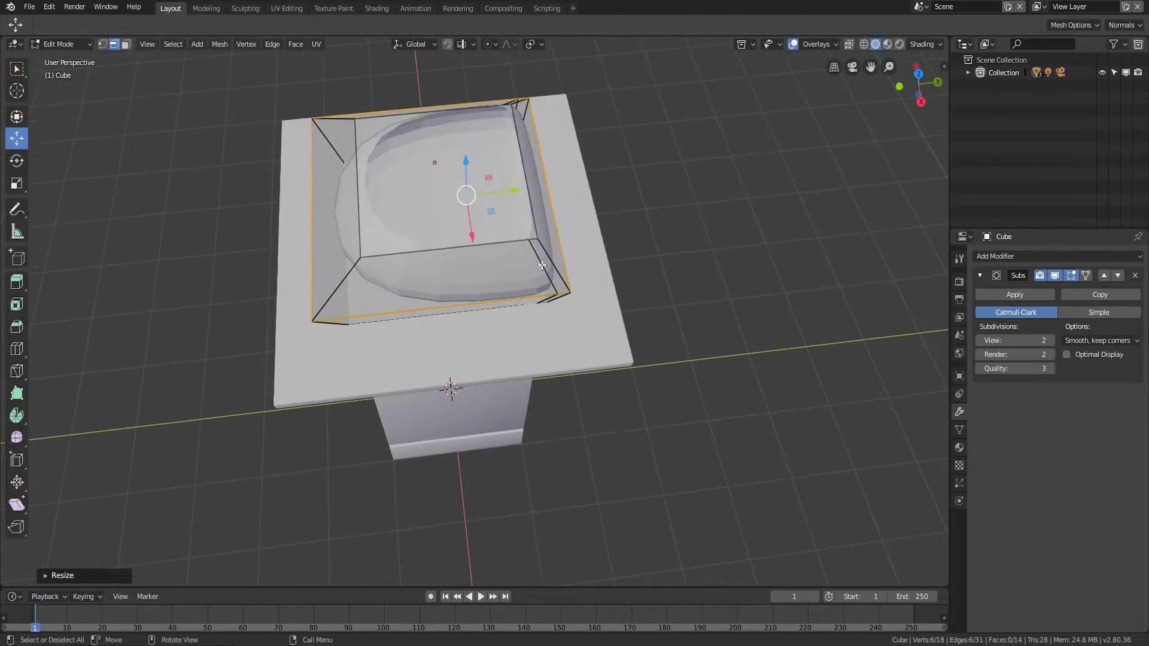
pyautogui.keyDown('alt'); pyautogui.click(476, 241); pyautogui.keyUp('alt')
pyautogui.moveTo(476, 241); pyautogui.dragTo(692, 277, button='middle')
pyautogui.press('s')
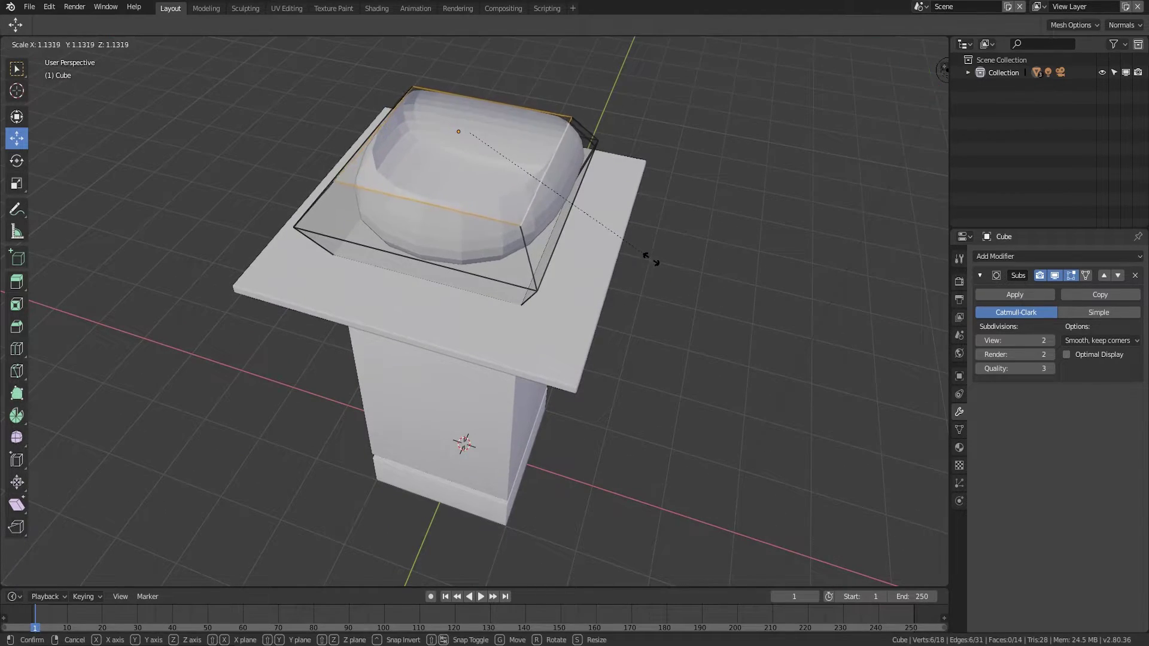
pyautogui.click(662, 268)
pyautogui.moveTo(659, 264)
pyautogui.mouseDown(button='middle')
pyautogui.moveTo(564, 216)
pyautogui.moveTo(640, 272)
pyautogui.moveTo(649, 249)
pyautogui.mouseUp(button='middle')
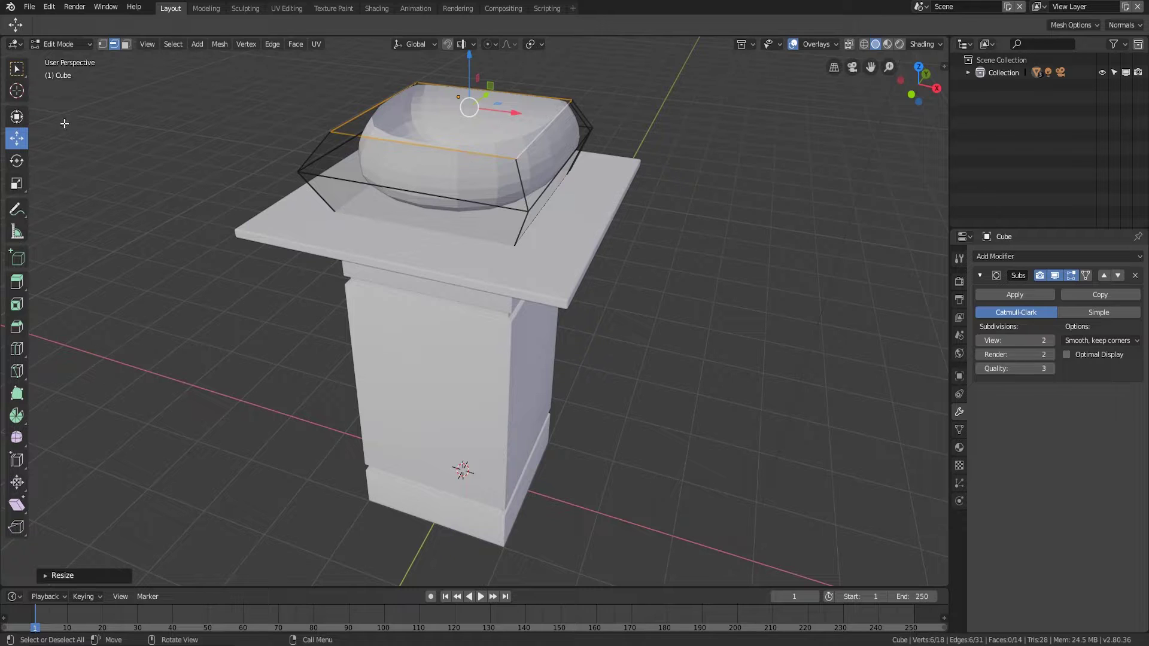
# - Select the upper and lower faces on the bowl's -Y side and scale them along X to about 0.56
pyautogui.click(126, 43)
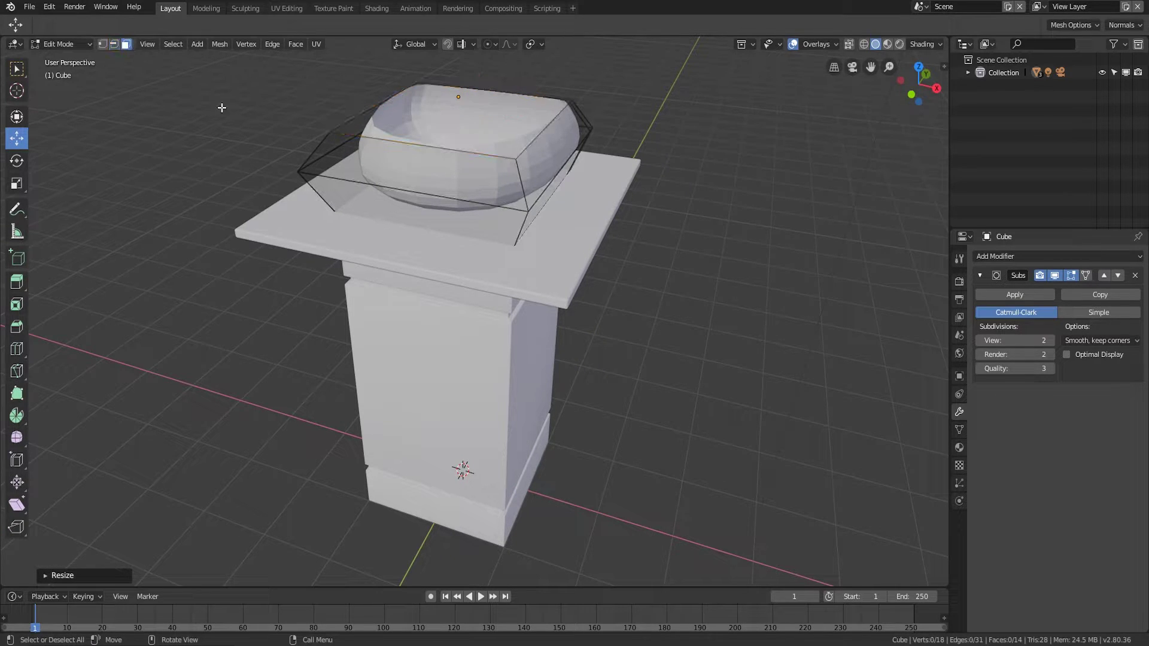
pyautogui.click(430, 198)
pyautogui.keyDown('shift'); pyautogui.click(442, 184); pyautogui.keyUp('shift')
pyautogui.moveTo(443, 183); pyautogui.dragTo(539, 228, button='middle')
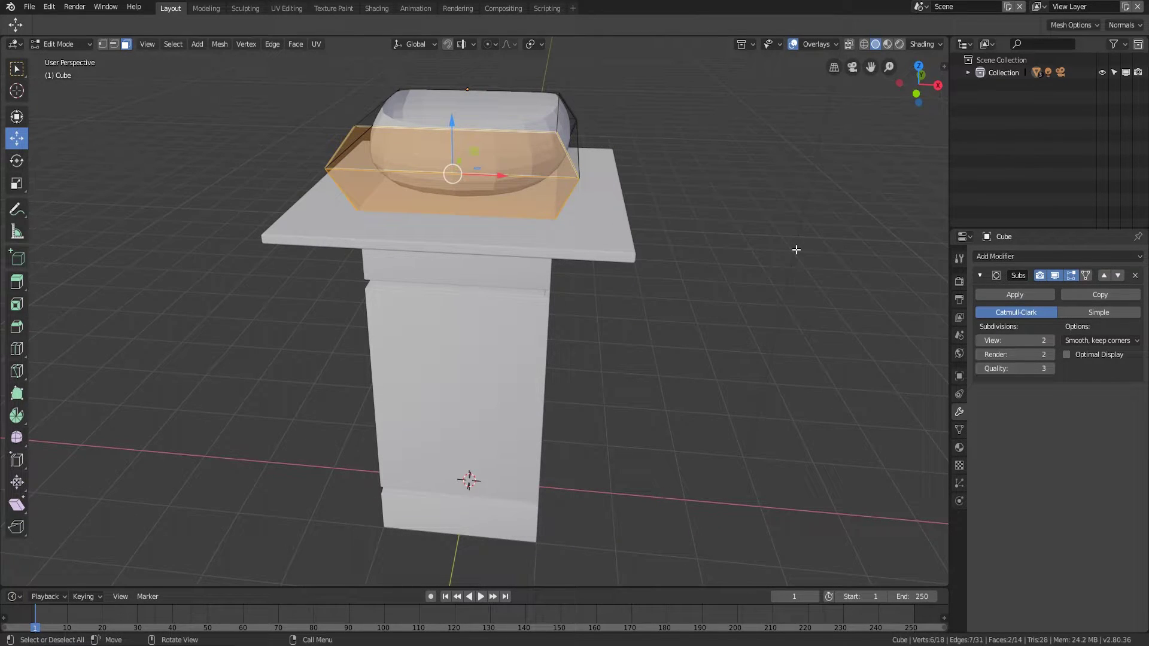
pyautogui.press('s')
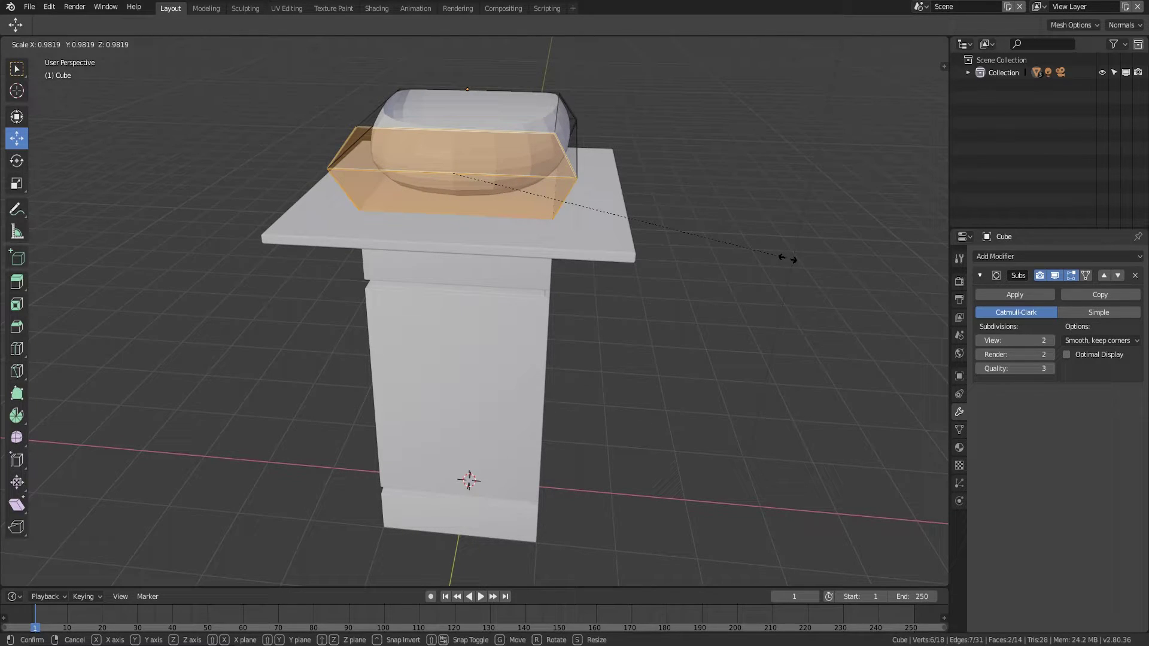
pyautogui.press('x')
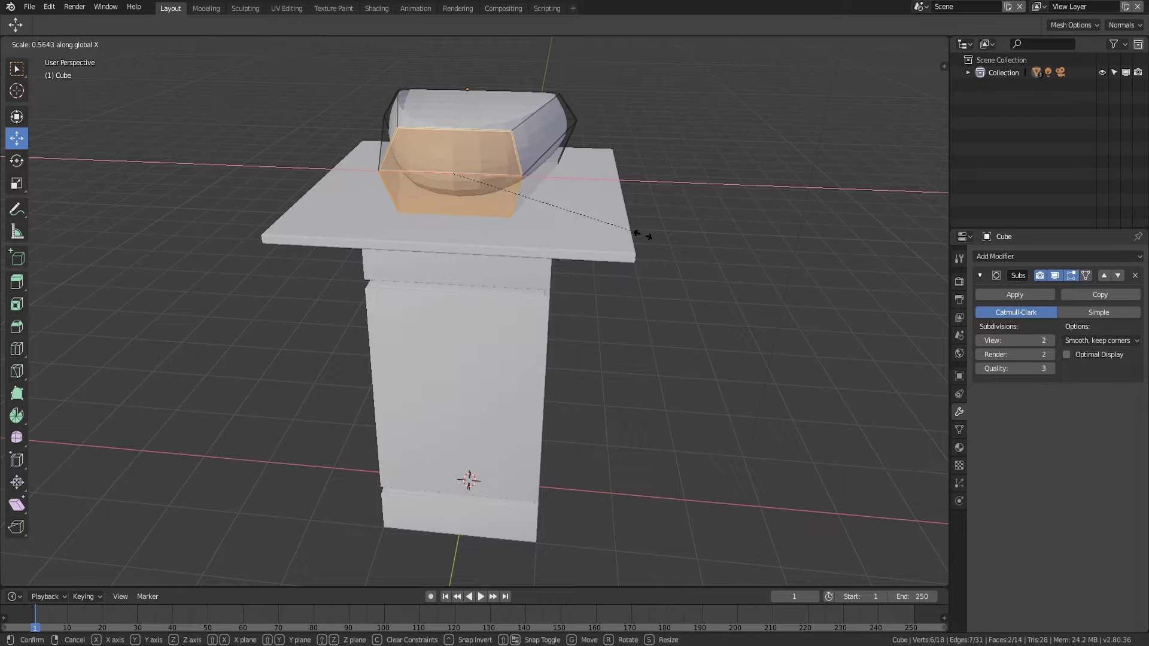
pyautogui.click(646, 237)
# - Cut a centered edge loop across the bowl between its narrow and wide ends and scale it outward along X
pyautogui.moveTo(646, 237); pyautogui.dragTo(542, 239, button='middle')
pyautogui.hotkey('ctrl', 'r')
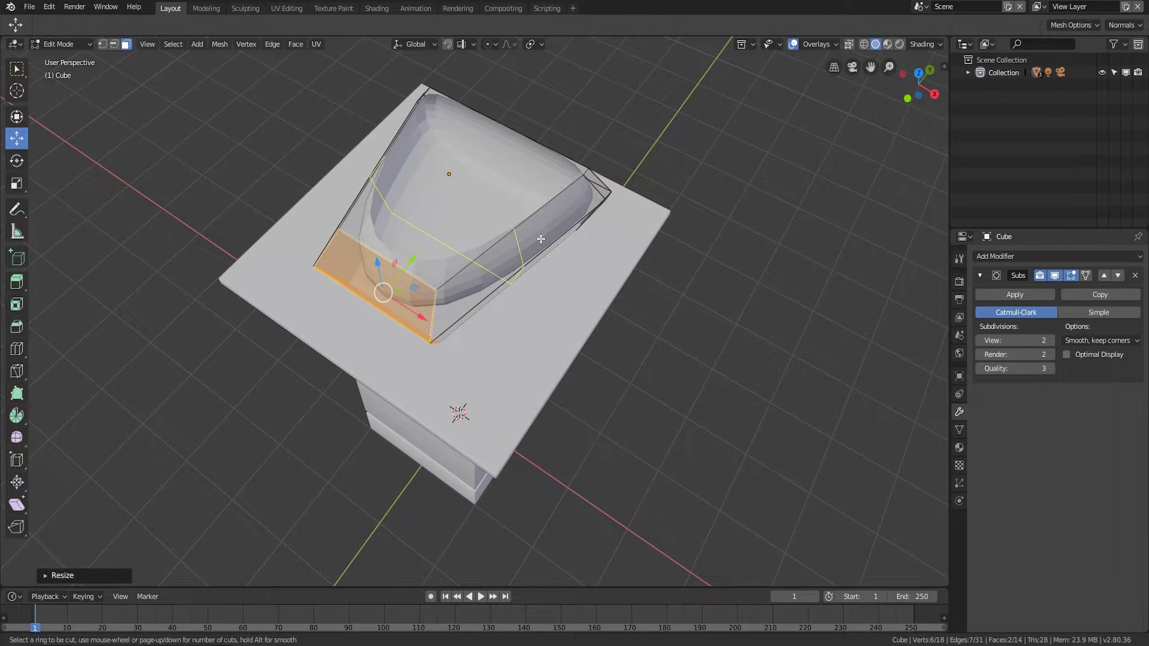
pyautogui.click(541, 238)
pyautogui.rightClick(540, 239)
pyautogui.press('s')
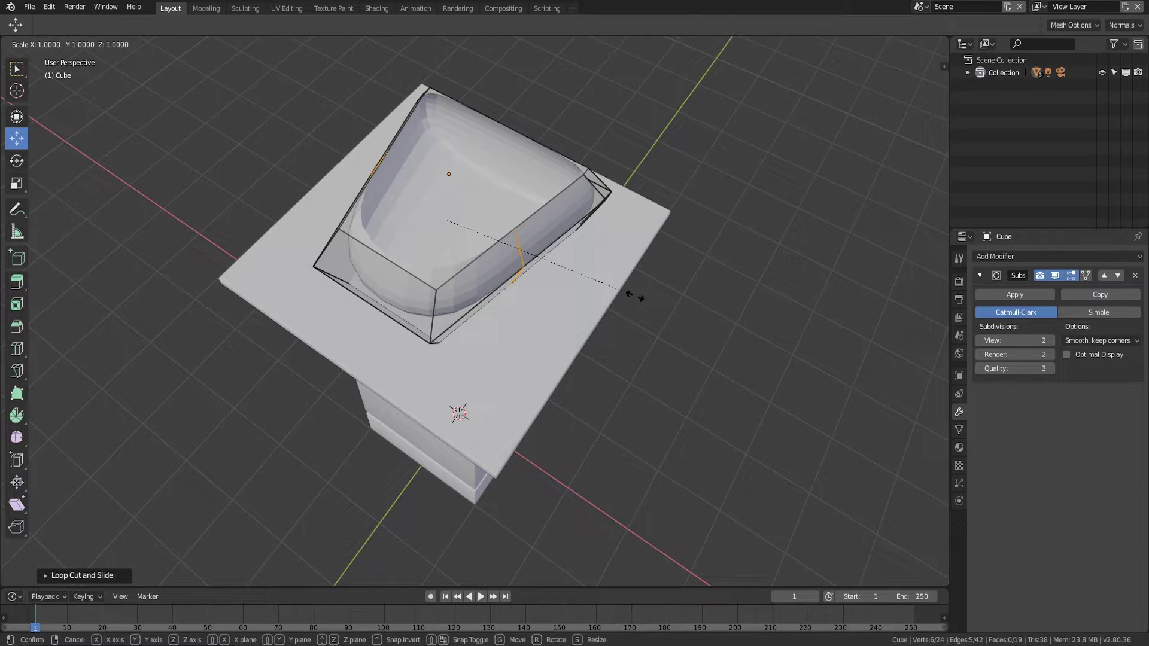
pyautogui.press('x')
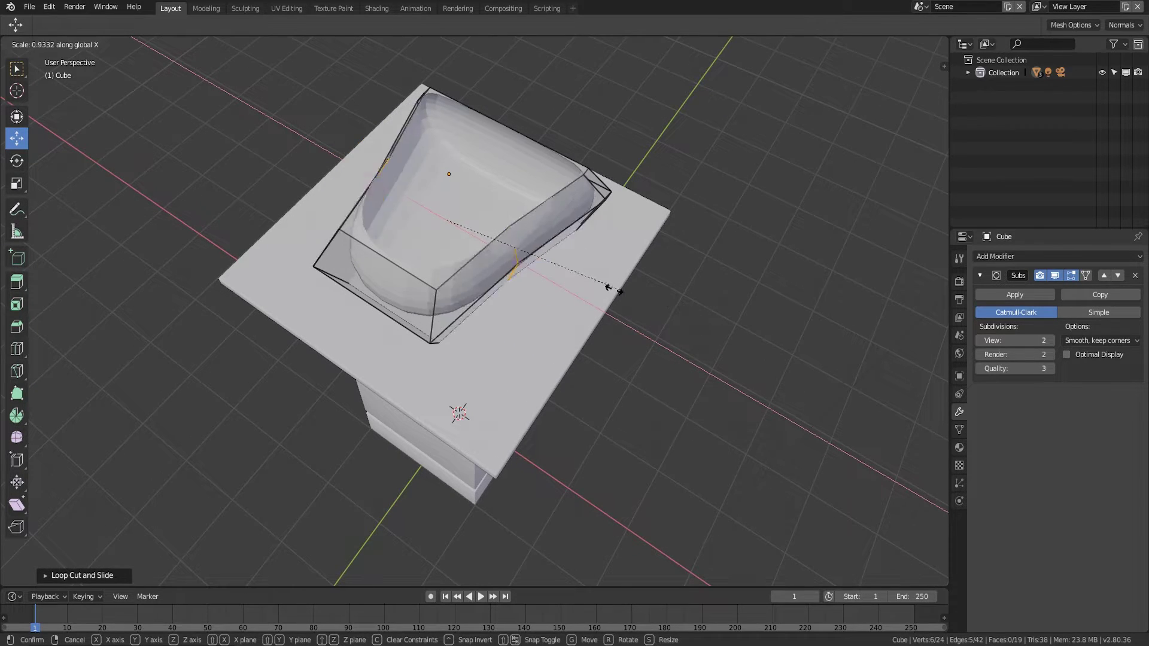
pyautogui.click(750, 360)
# - Apply the bowl's Subdivision Surface modifier in Object Mode and check the denser mesh in Edit Mode
pyautogui.press('Tab')
pyautogui.moveTo(749, 359); pyautogui.dragTo(664, 297, button='middle')
pyautogui.moveTo(430, 259); pyautogui.dragTo(468, 263, button='middle')
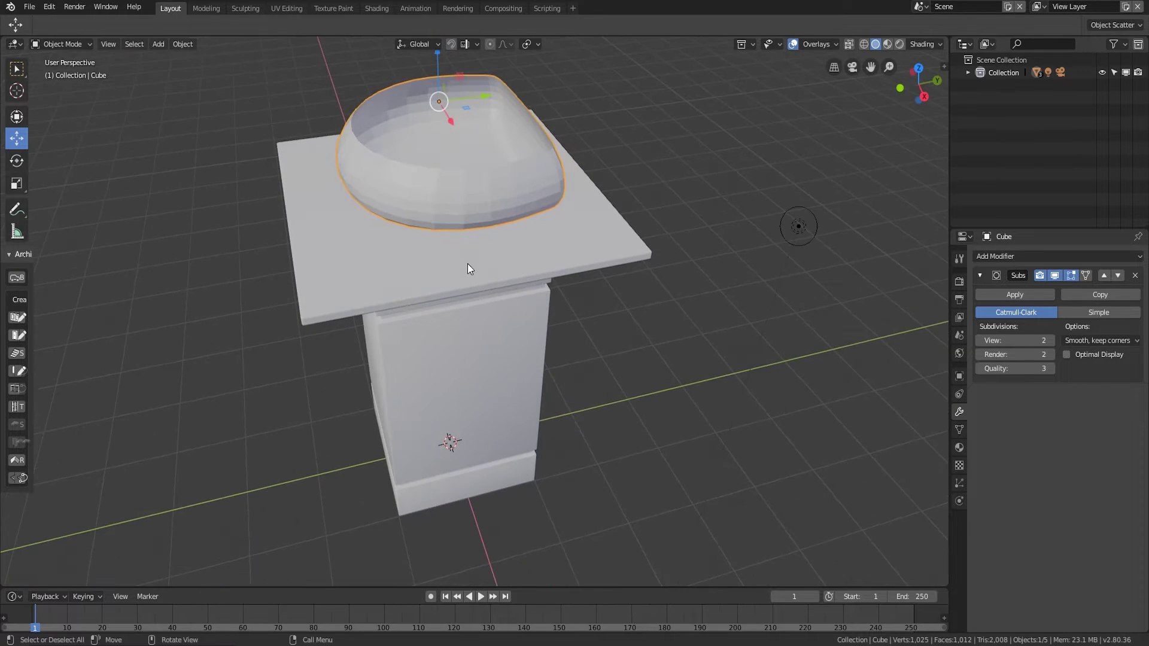
pyautogui.click(1000, 297)
pyautogui.press('Tab')
pyautogui.moveTo(564, 262)
pyautogui.mouseDown(button='middle')
pyautogui.moveTo(555, 266)
pyautogui.moveTo(520, 231)
pyautogui.moveTo(525, 317)
pyautogui.moveTo(532, 302)
pyautogui.moveTo(544, 318)
pyautogui.moveTo(598, 320)
pyautogui.mouseUp(button='middle')
pyautogui.scroll(5, 555, 267)
pyautogui.scroll(-5, 554, 266)
pyautogui.press('Tab')
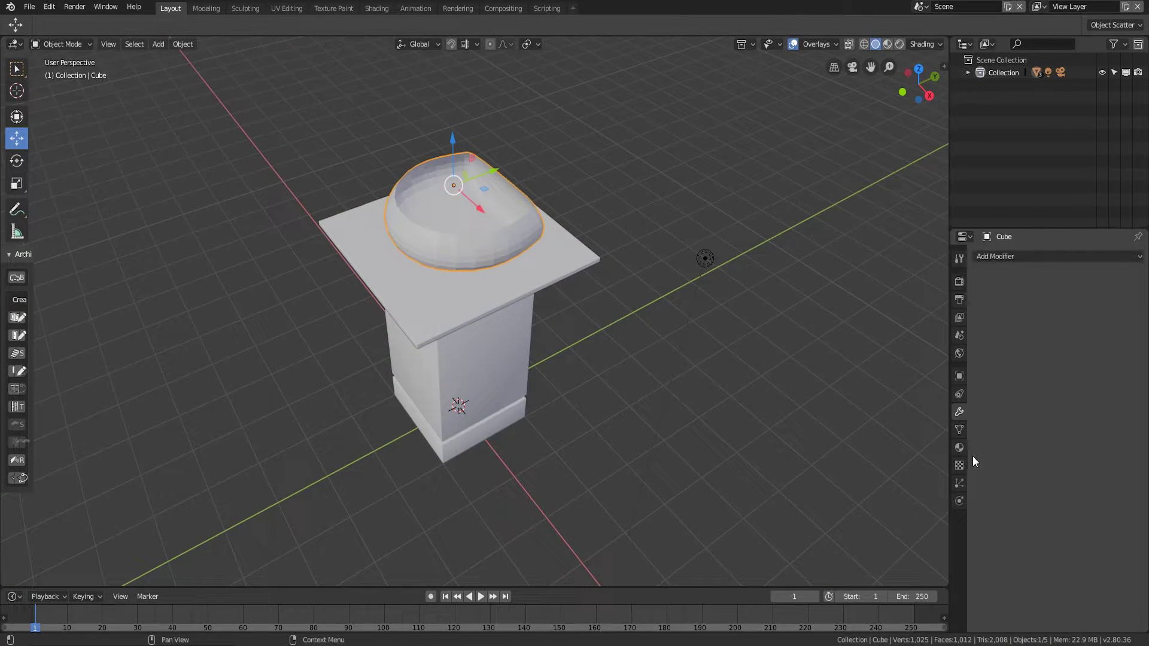
# - Add a Solidify modifier to the bowl and set its thickness to 0.1 m
pyautogui.click(1047, 256)
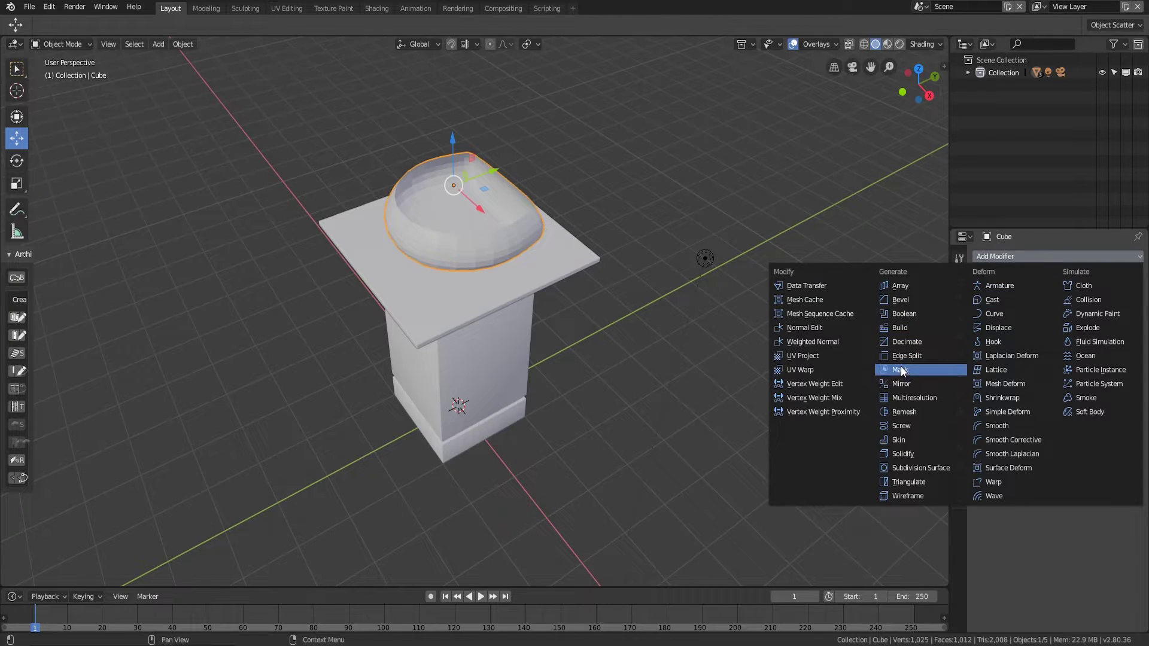
pyautogui.click(916, 451)
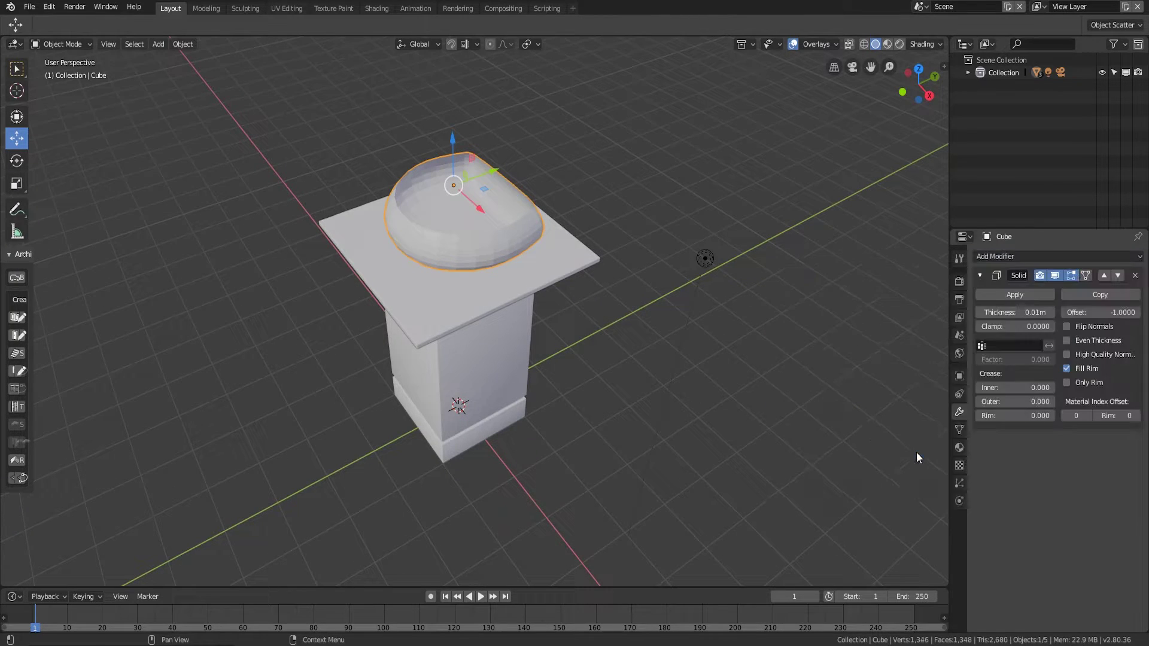
pyautogui.scroll(5, 655, 322)
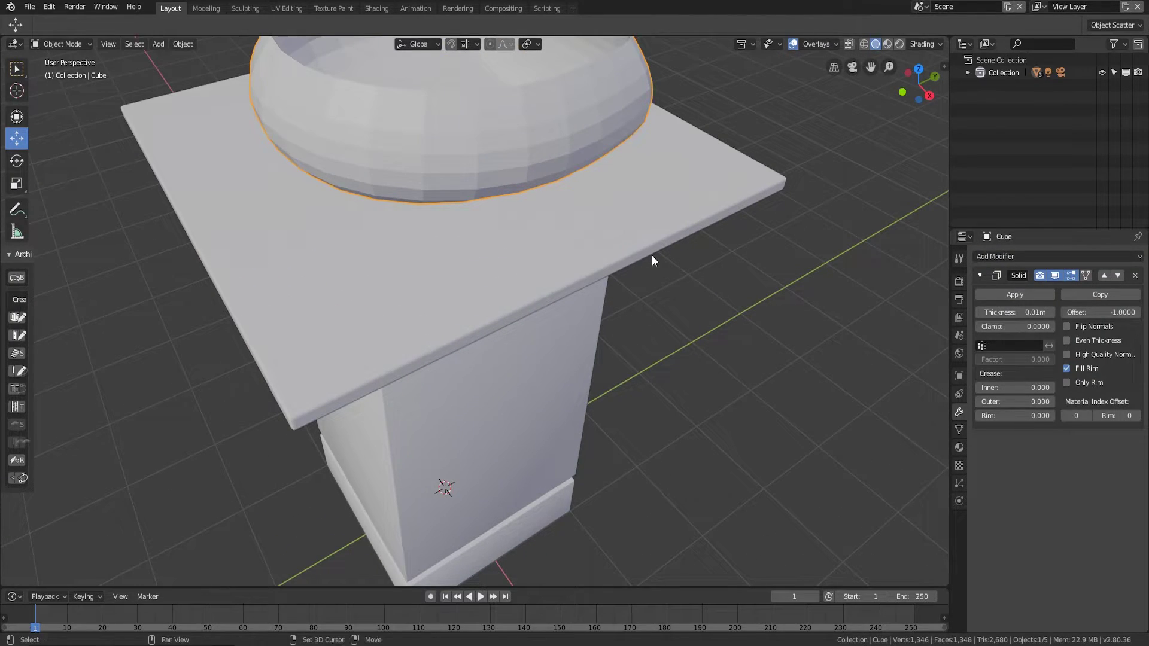
pyautogui.moveTo(651, 255); pyautogui.dragTo(669, 435, button='middle')
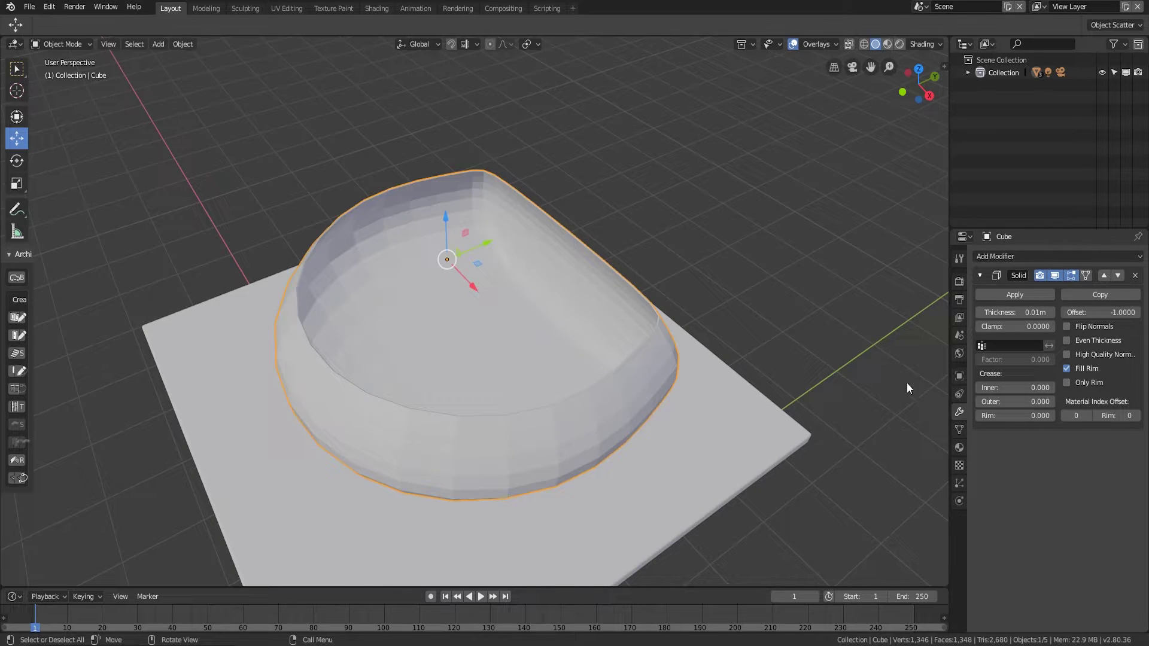
pyautogui.moveTo(1017, 311); pyautogui.dragTo(1044, 311)
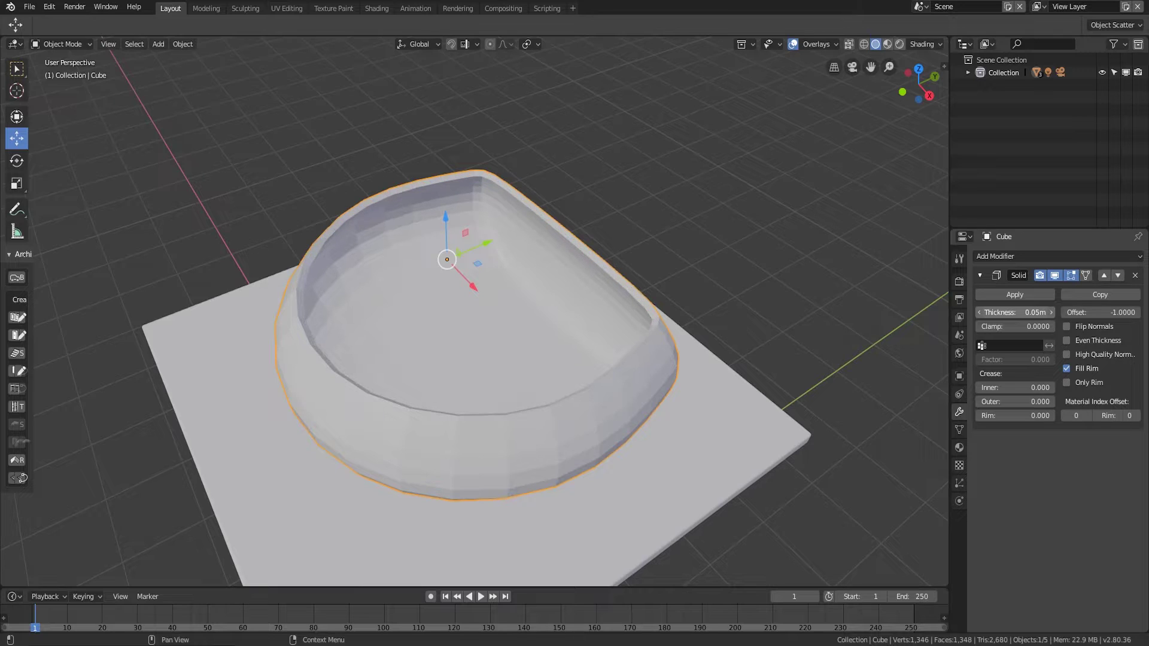
pyautogui.click(1015, 311)
pyautogui.press('BackSpace')
pyautogui.write('.1')
pyautogui.press('Return')
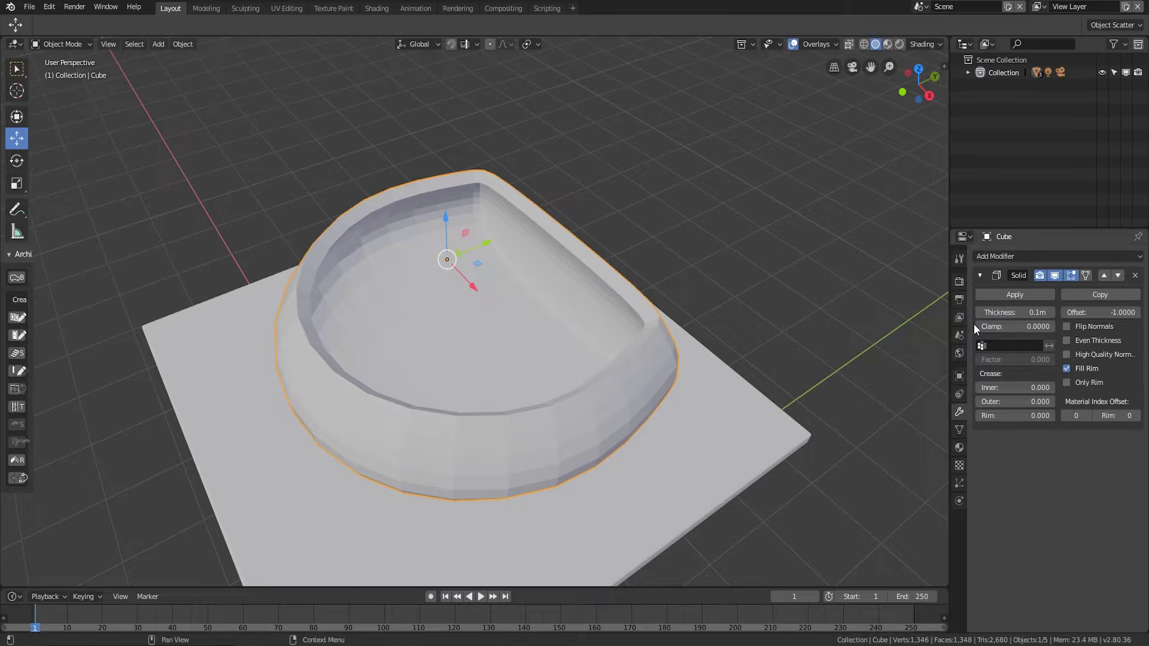
# - Add a level 2 Subdivision Surface modifier to the bowl and shade it smooth
pyautogui.hotkey('ctrl', '2')
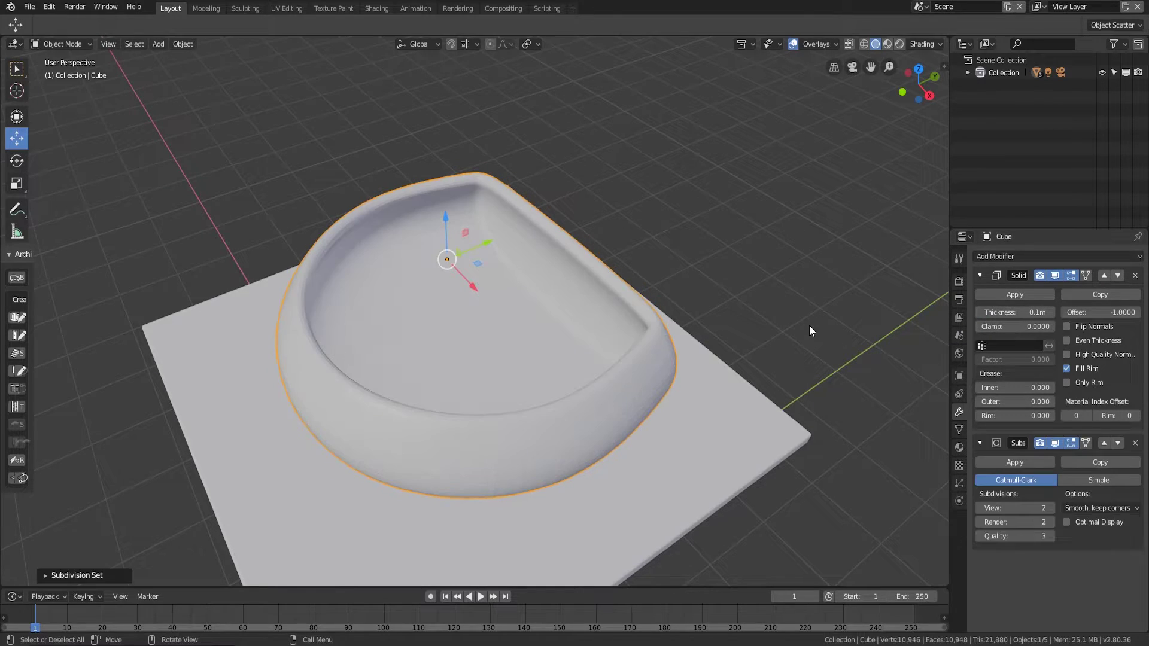
pyautogui.moveTo(700, 410); pyautogui.dragTo(706, 383, button='middle')
pyautogui.click(183, 45)
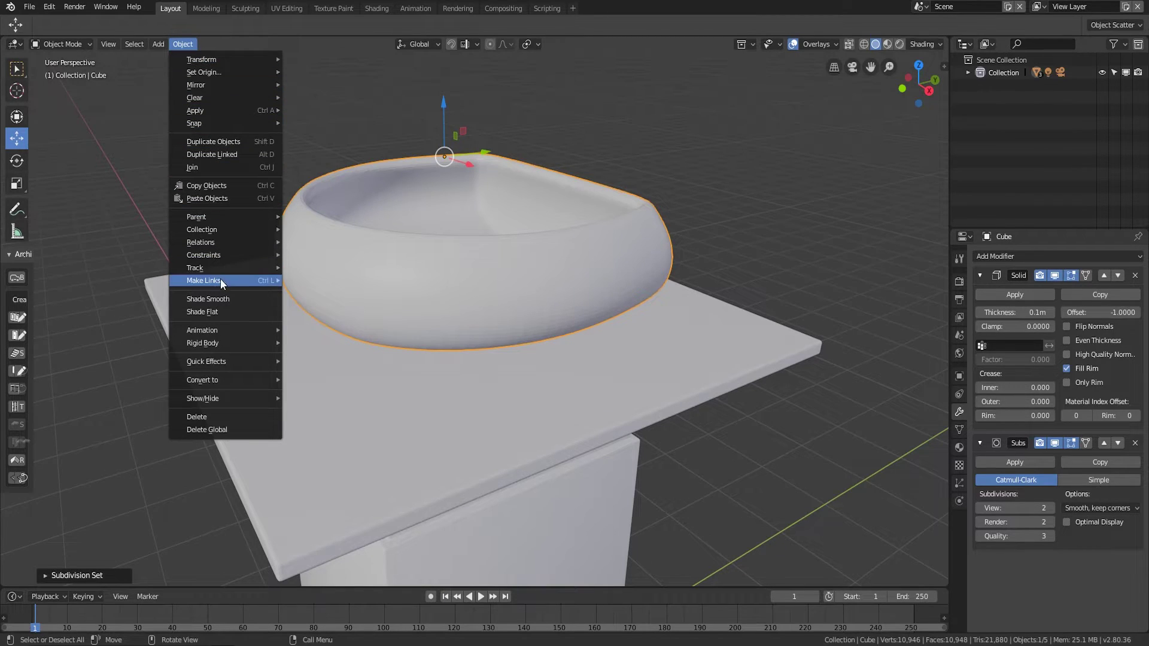
pyautogui.click(220, 300)
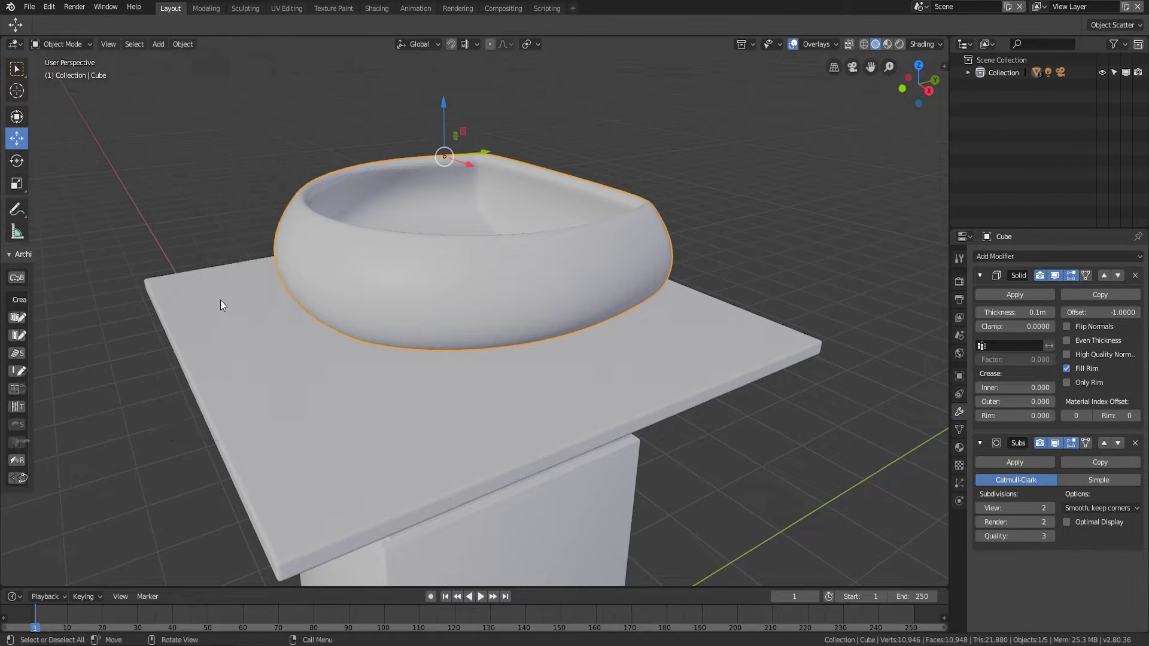
# - Examine the base, glass panel and bowl one after another and check the assembled pedestal from several sides
pyautogui.rightClick(355, 425)
pyautogui.click(197, 334)
pyautogui.scroll(-6, 196, 334)
pyautogui.moveTo(296, 360); pyautogui.dragTo(505, 360, button='middle')
pyautogui.click(508, 360)
pyautogui.moveTo(611, 336); pyautogui.dragTo(530, 346, button='middle')
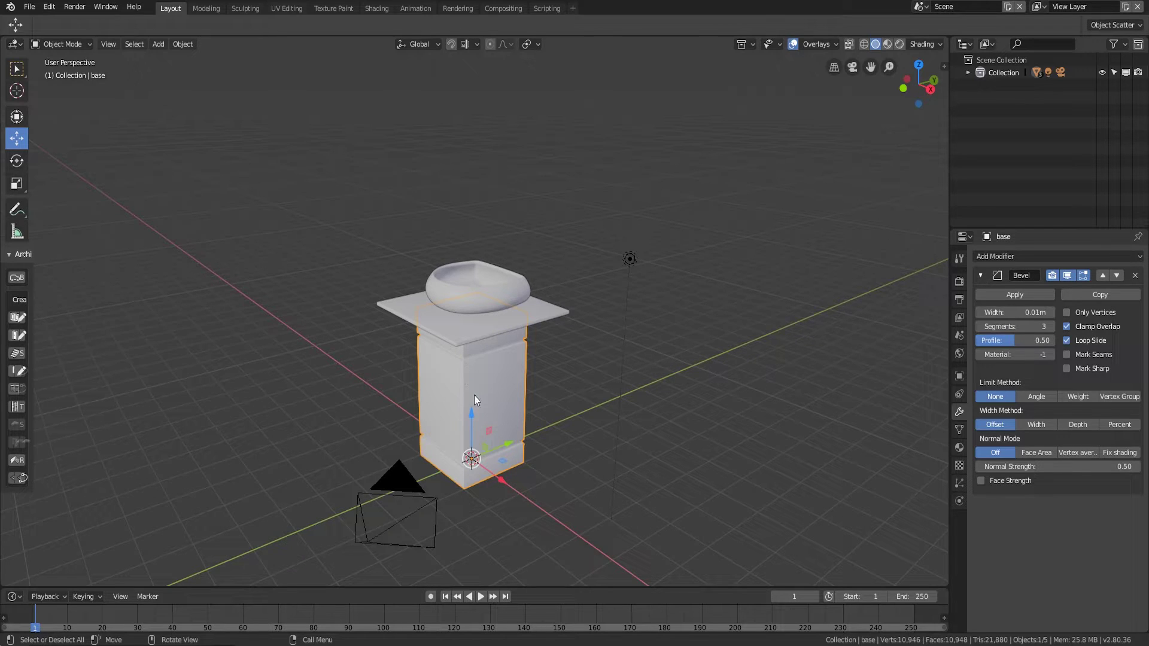
pyautogui.click(550, 319)
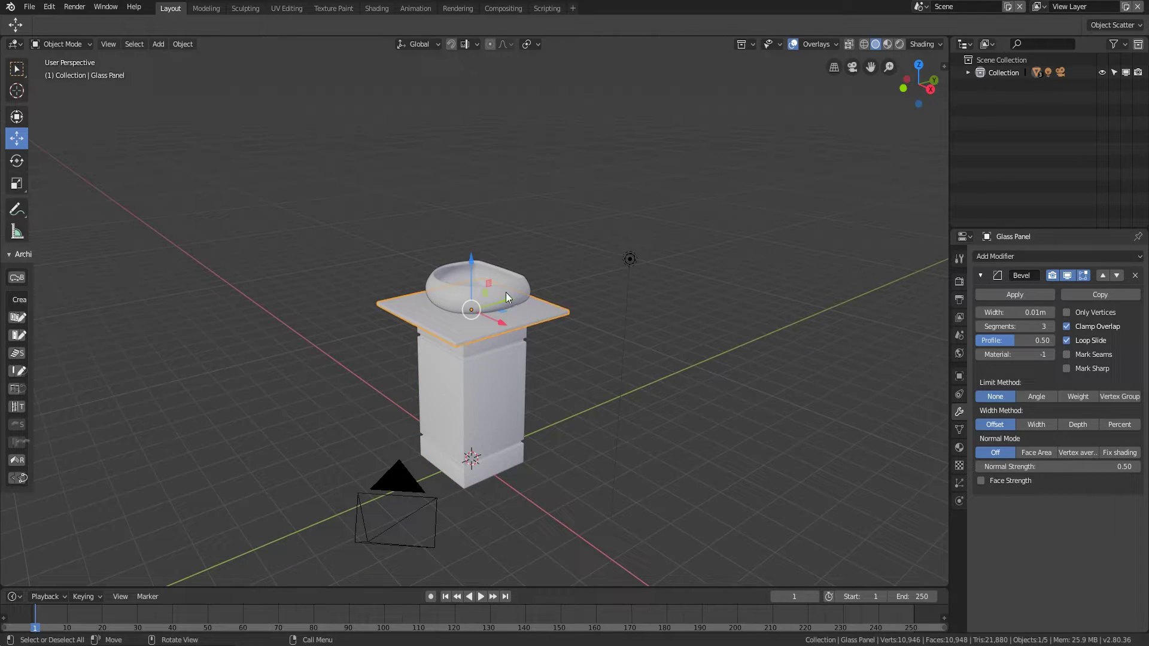
pyautogui.click(520, 279)
pyautogui.moveTo(599, 317); pyautogui.dragTo(501, 255, button='middle')
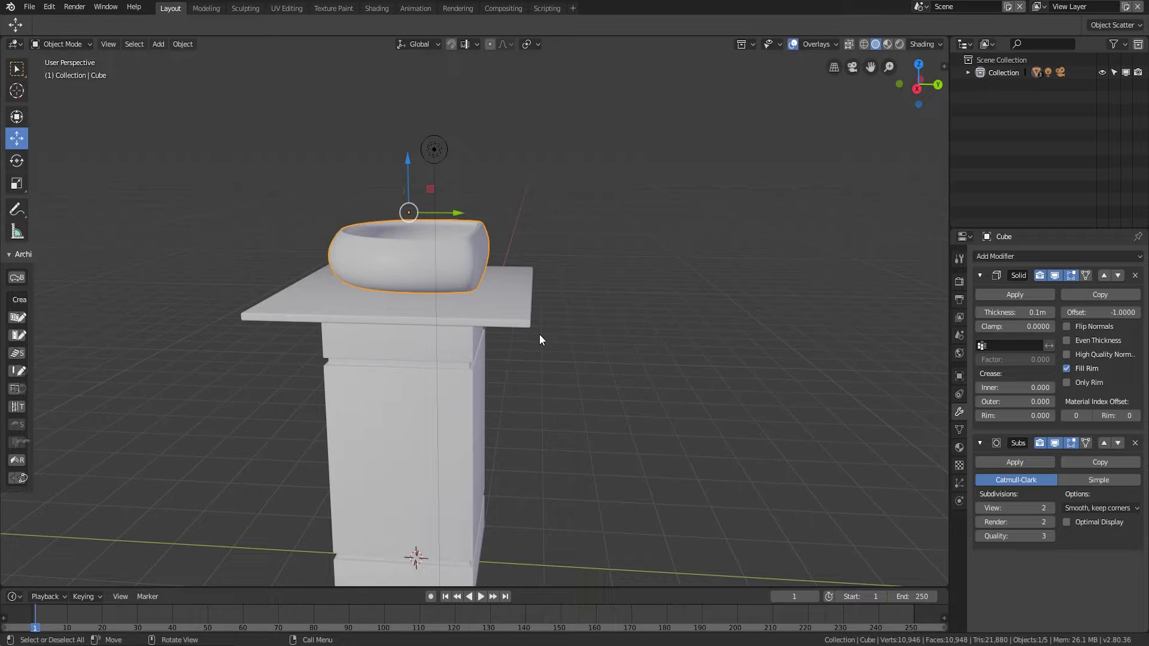
pyautogui.moveTo(628, 390); pyautogui.dragTo(557, 235, button='middle')
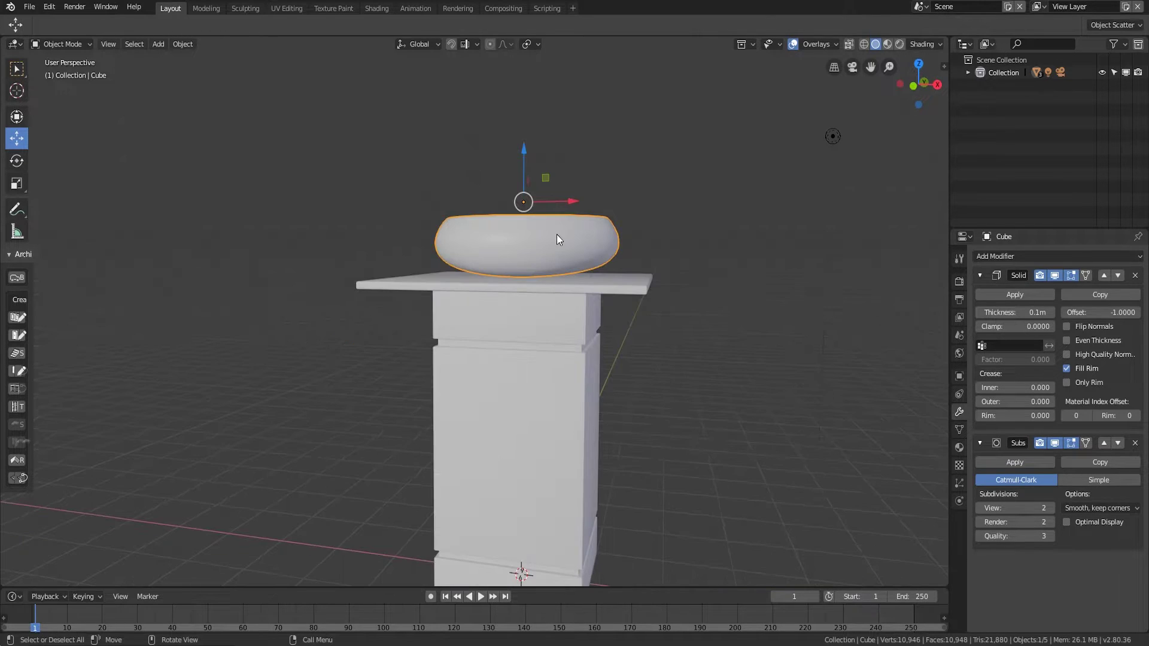
pyautogui.moveTo(709, 353); pyautogui.dragTo(576, 350, button='middle')
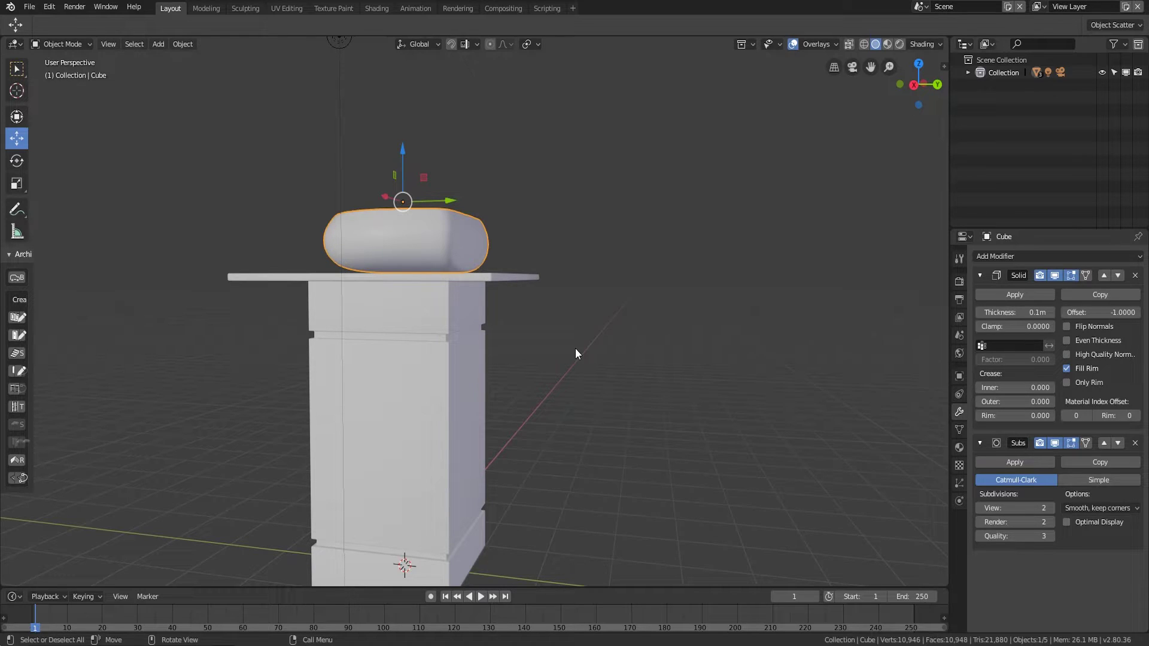
# - Add a cube mesh at the pedestal's foot in the Right Orthographic view
pyautogui.press('KP_3')
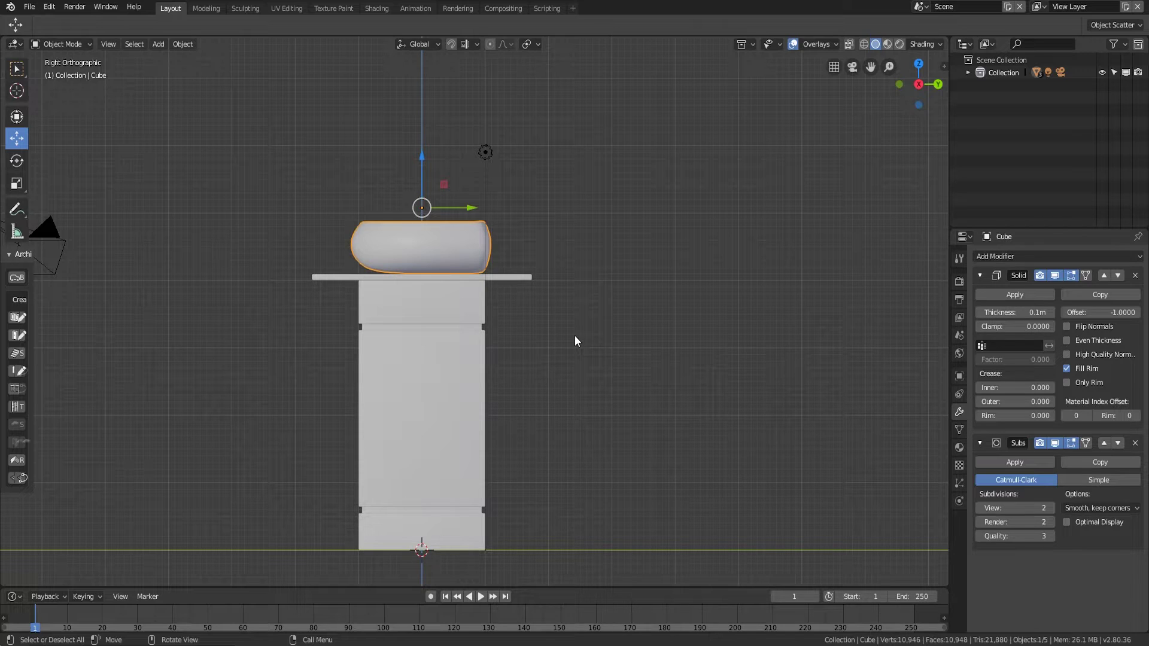
pyautogui.hotkey('shift', 'a')
pyautogui.moveTo(574, 336)
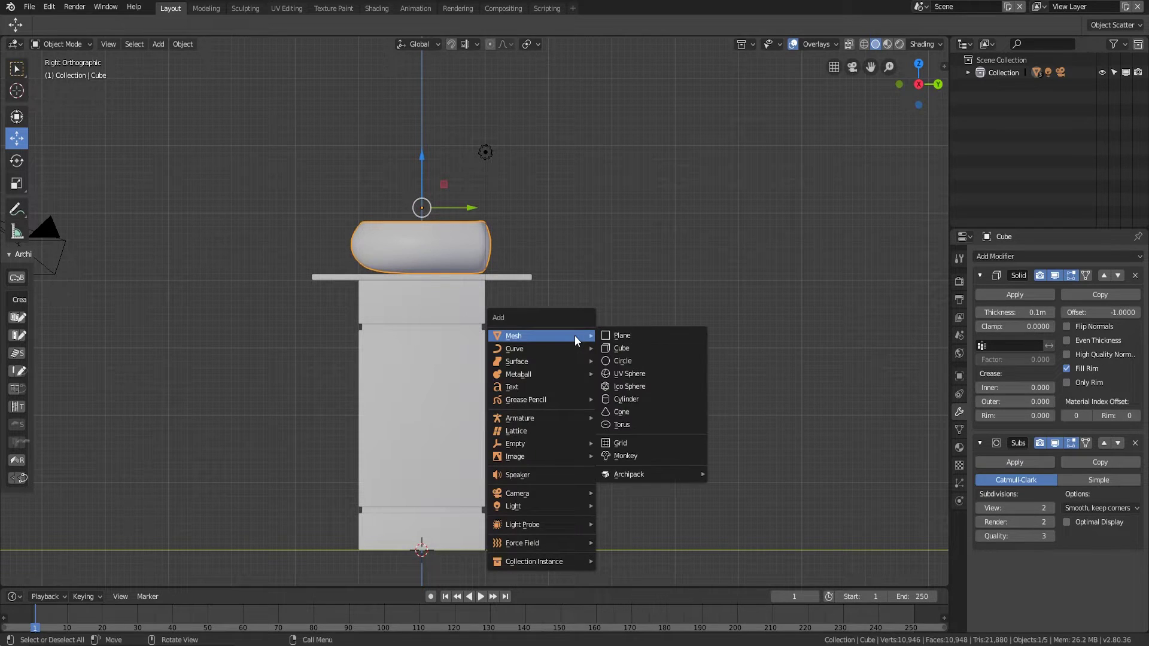
pyautogui.click(614, 348)
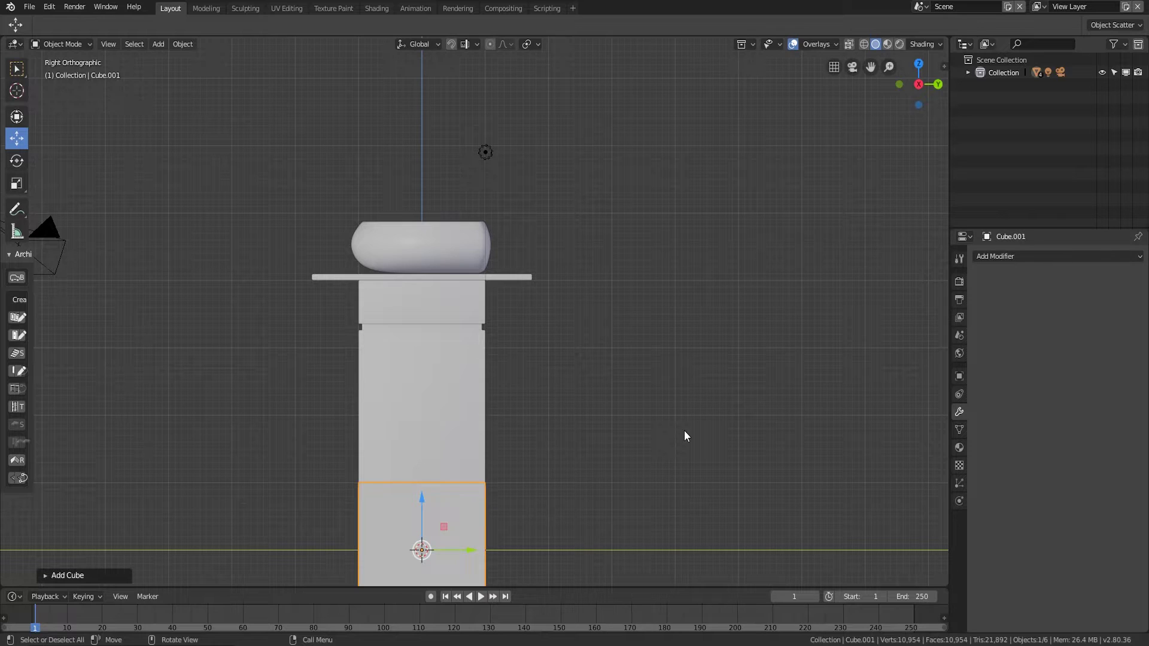
# - Scale the new cube to about 0.095 in X and Y only, keeping its height, to form a thin upright bar
pyautogui.scroll(-2, 685, 435)
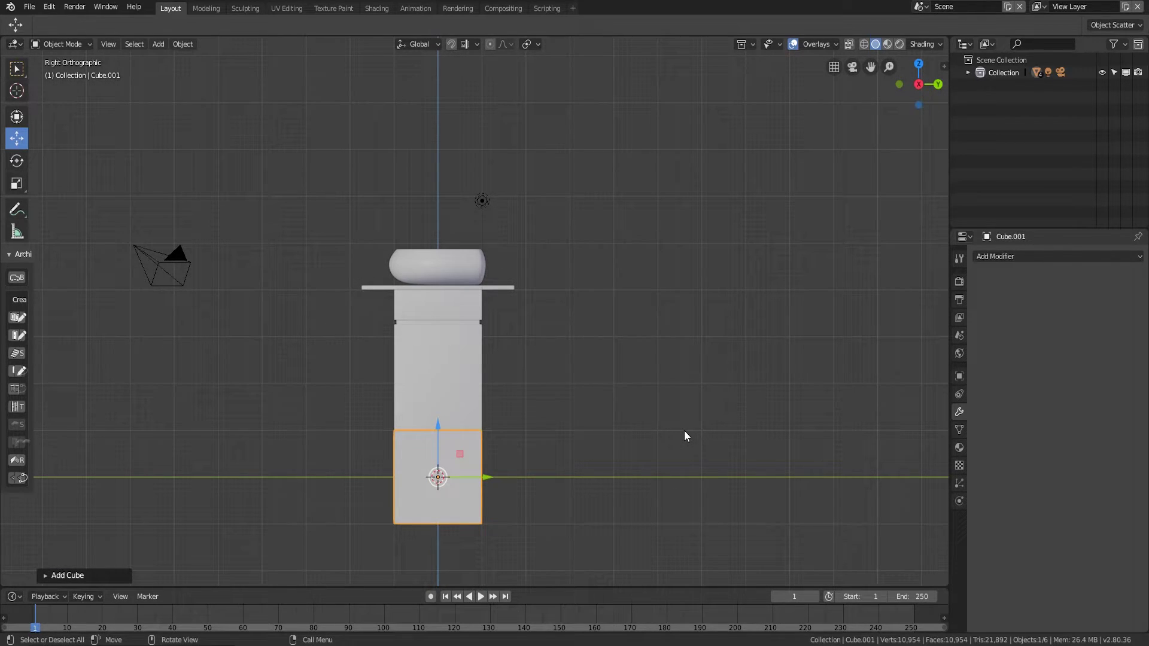
pyautogui.press('s')
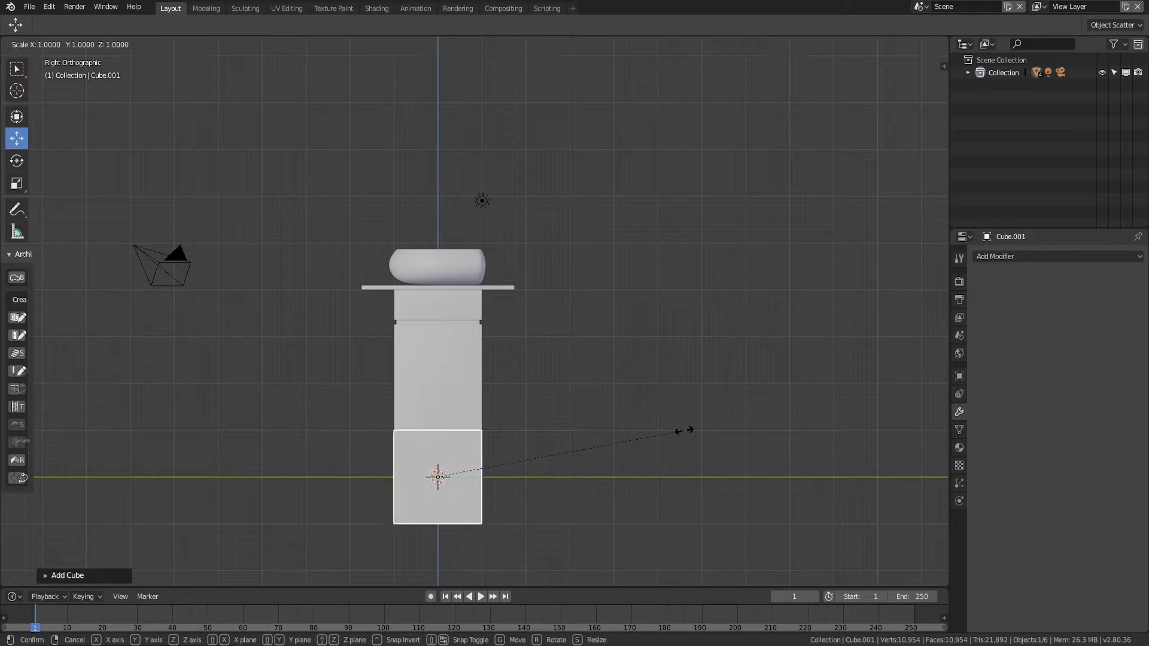
pyautogui.press('Escape')
pyautogui.press('s')
pyautogui.hotkey('shift', 'z')
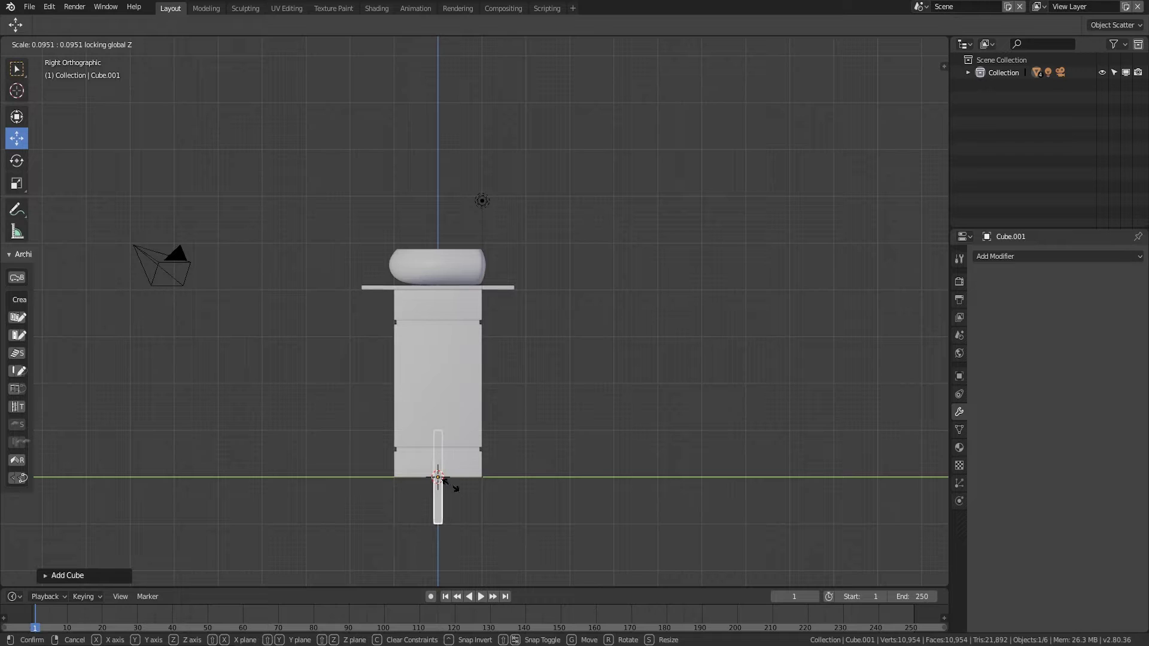
pyautogui.click(453, 487)
# - Move the bar about 1.4 m along Y behind the pedestal and raise it about 4 m so it passes through the glass panel
pyautogui.press('g')
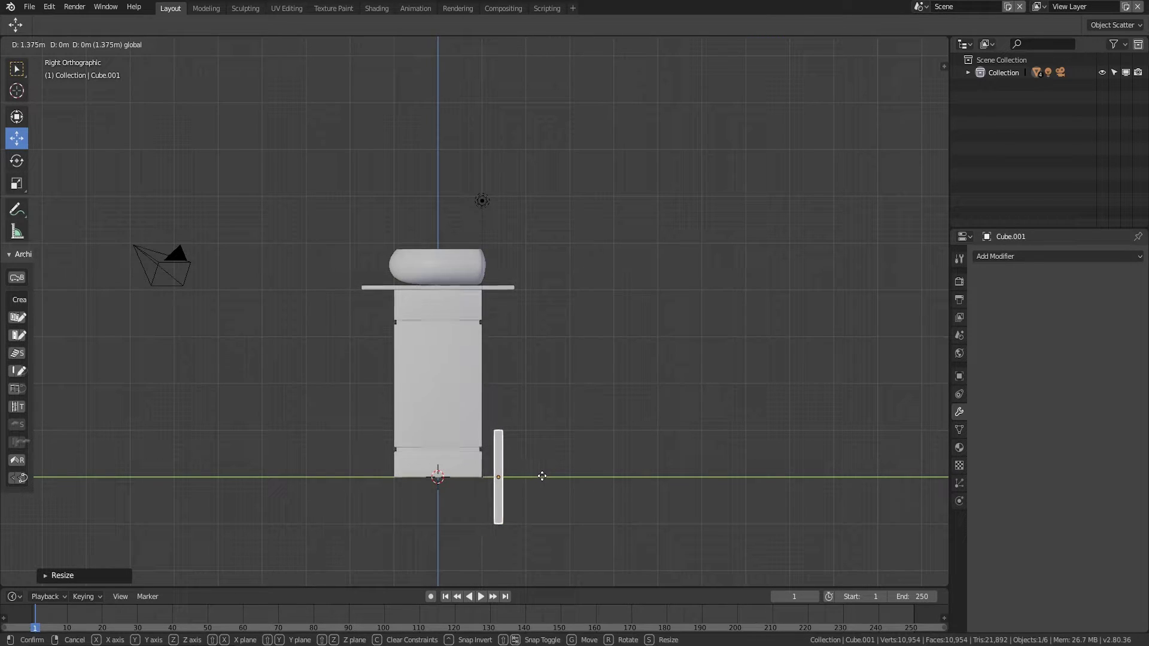
pyautogui.click(546, 479)
pyautogui.press('g')
pyautogui.press('z')
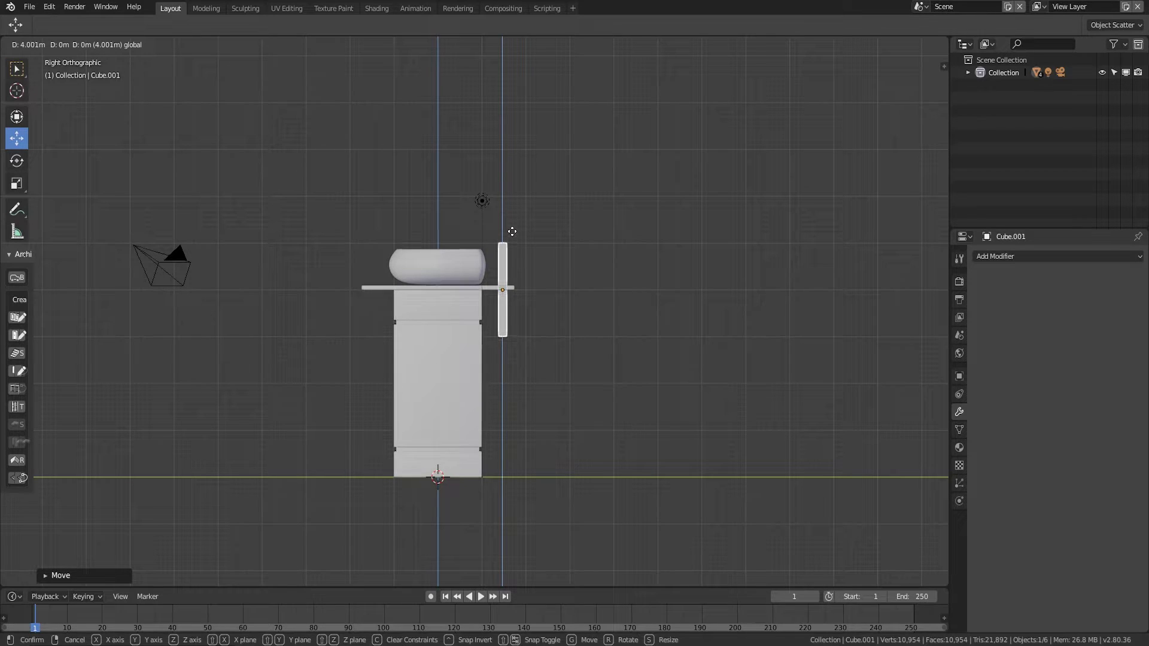
pyautogui.click(512, 232)
pyautogui.press('g')
pyautogui.press('y')
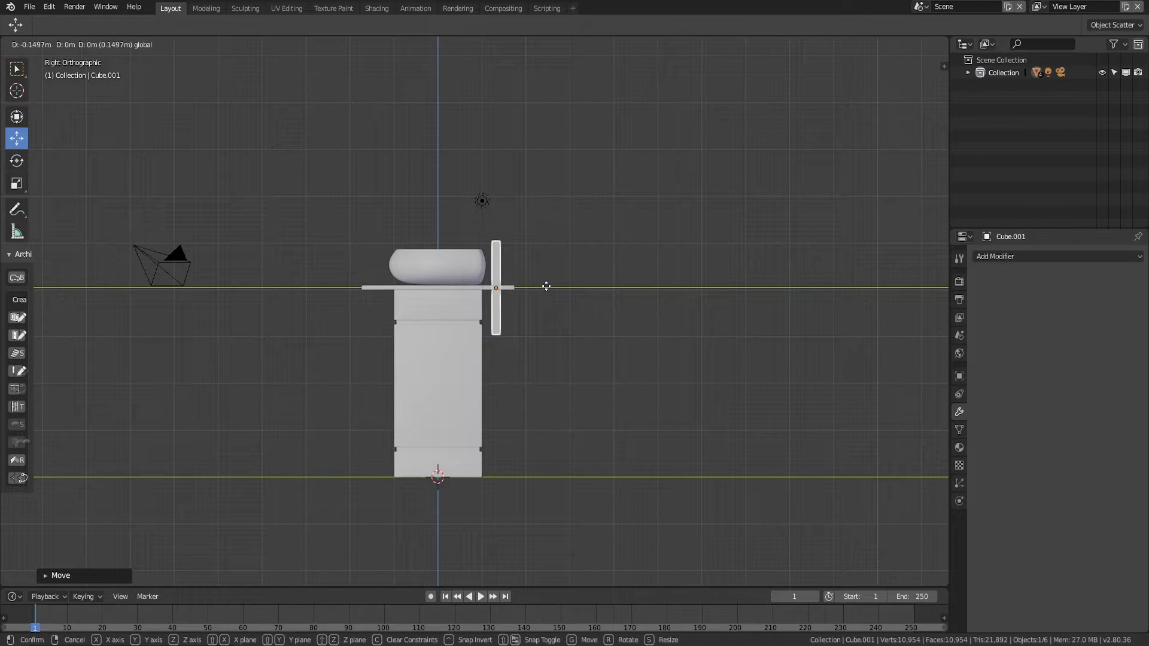
pyautogui.click(545, 285)
pyautogui.moveTo(495, 338); pyautogui.dragTo(466, 383, button='middle')
pyautogui.press('KP_3')
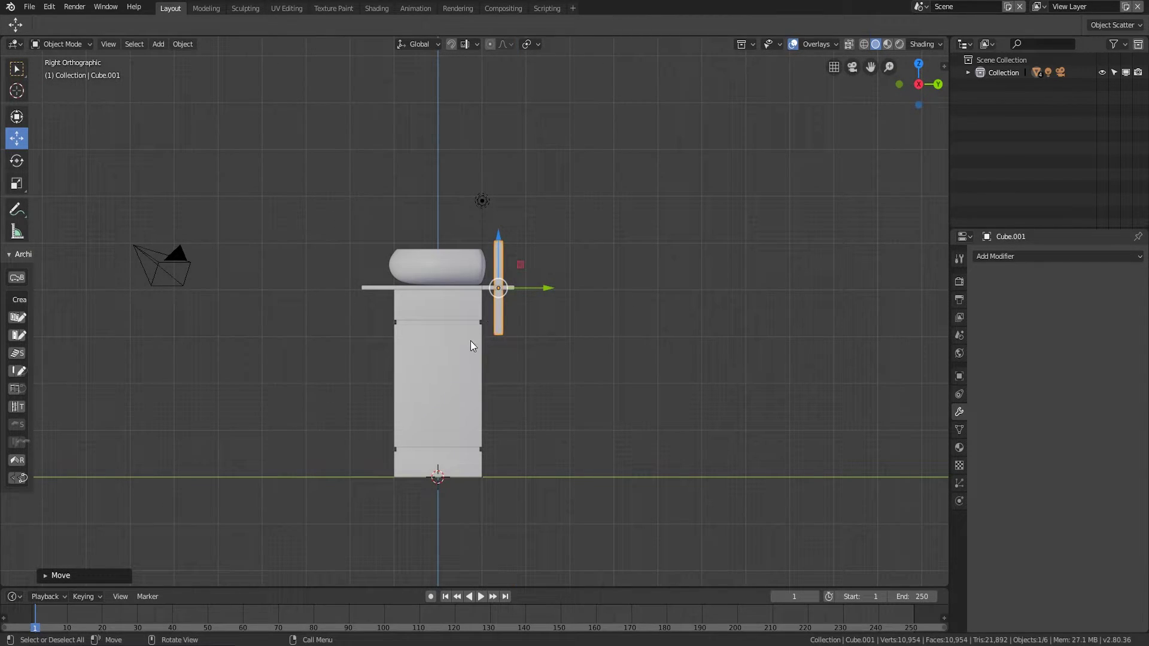
# - Extrude the bar's top face upward three times, by about 0.22 m, 0.21 m and 0.2 m
pyautogui.press('Tab')
pyautogui.scroll(3, 551, 298)
pyautogui.keyDown('shift'); pyautogui.scroll(3, 554, 290); pyautogui.keyUp('shift')
pyautogui.moveTo(519, 306); pyautogui.dragTo(140, 122, button='middle')
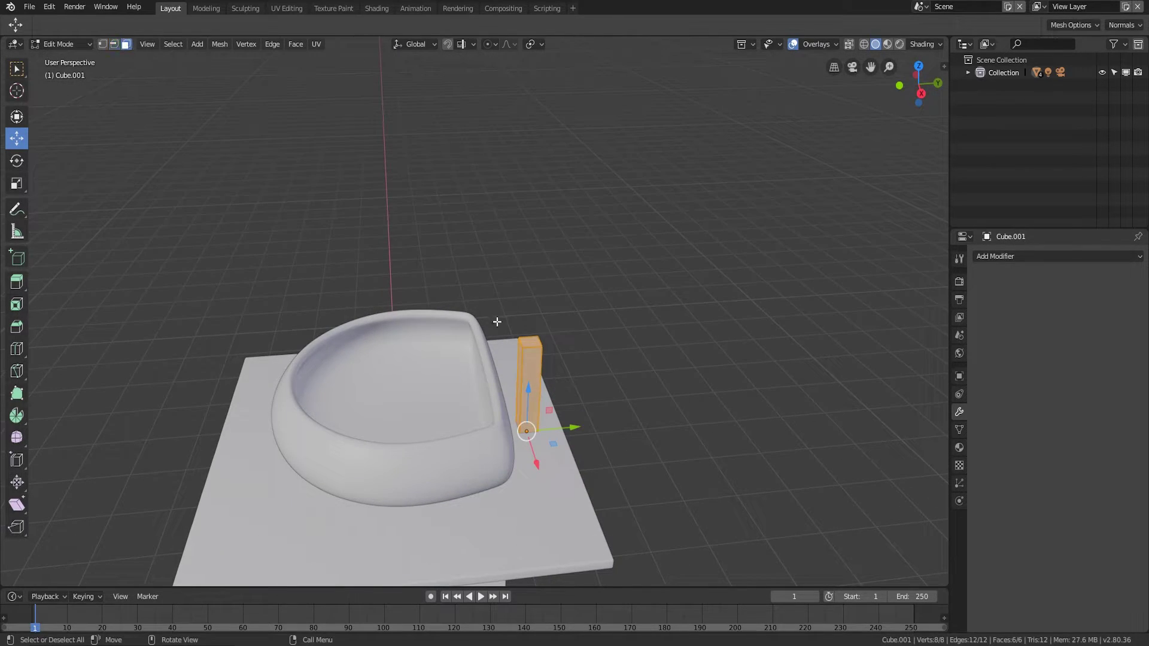
pyautogui.click(527, 345)
pyautogui.press('KP_3')
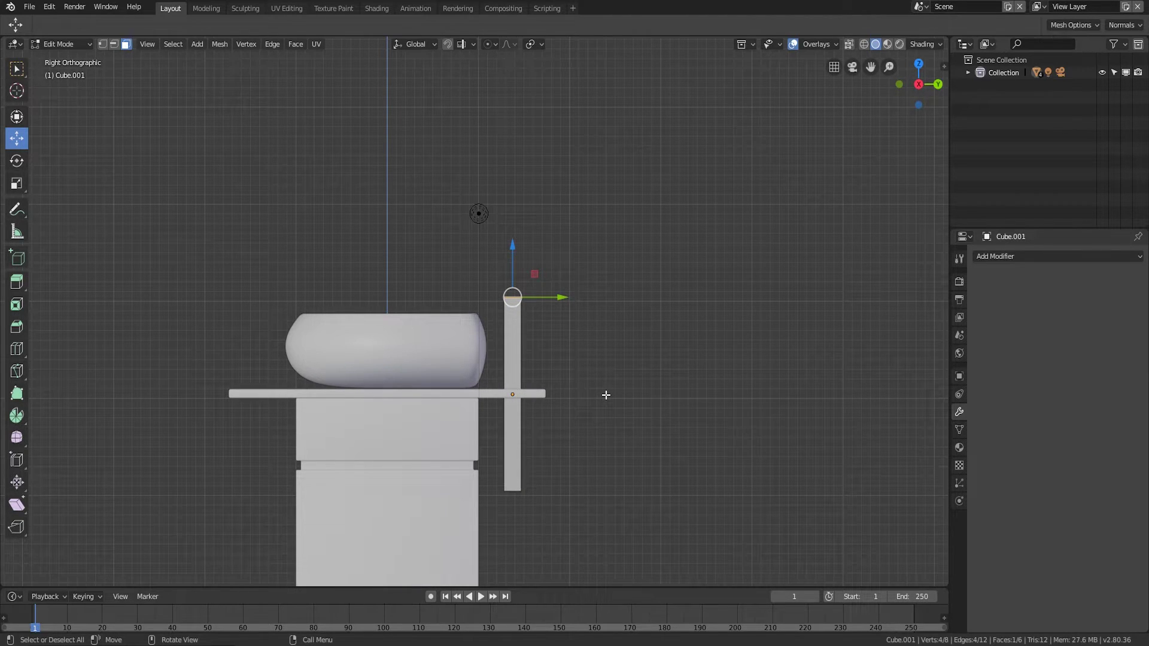
pyautogui.press('e')
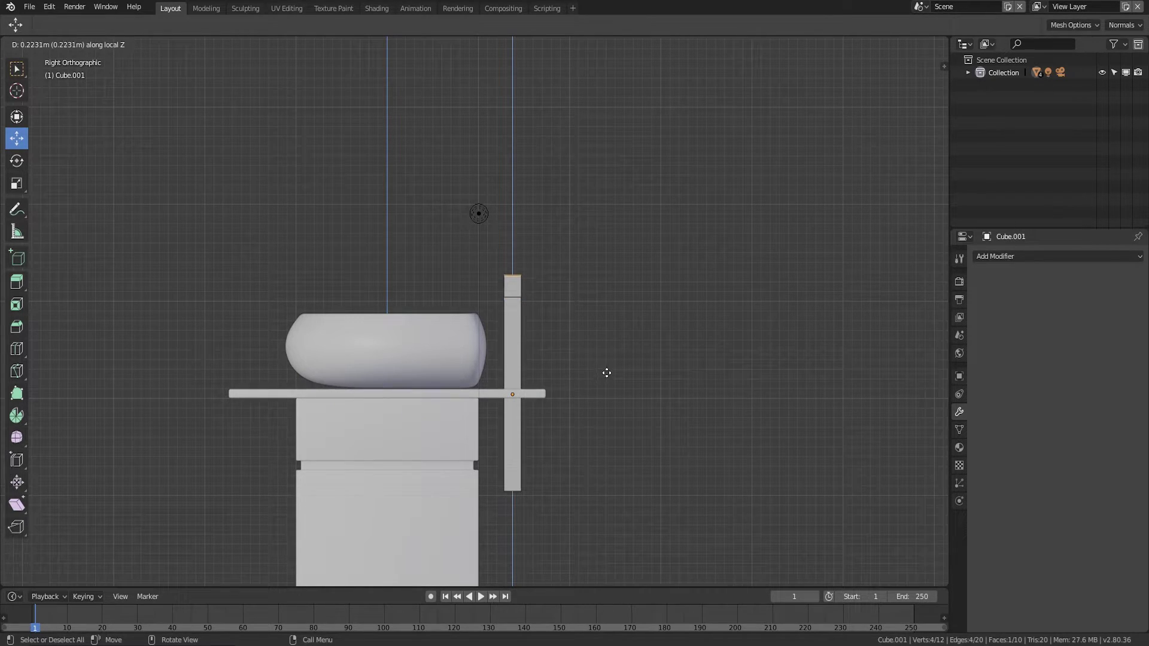
pyautogui.click(607, 373)
pyautogui.press('e')
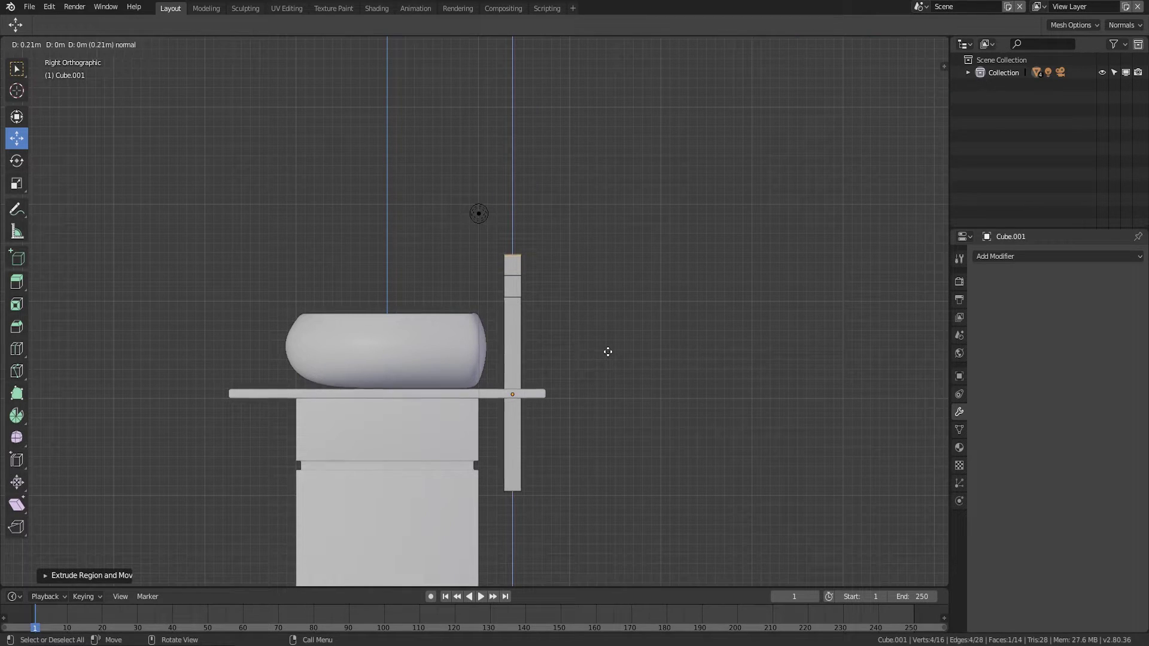
pyautogui.click(608, 351)
pyautogui.press('e')
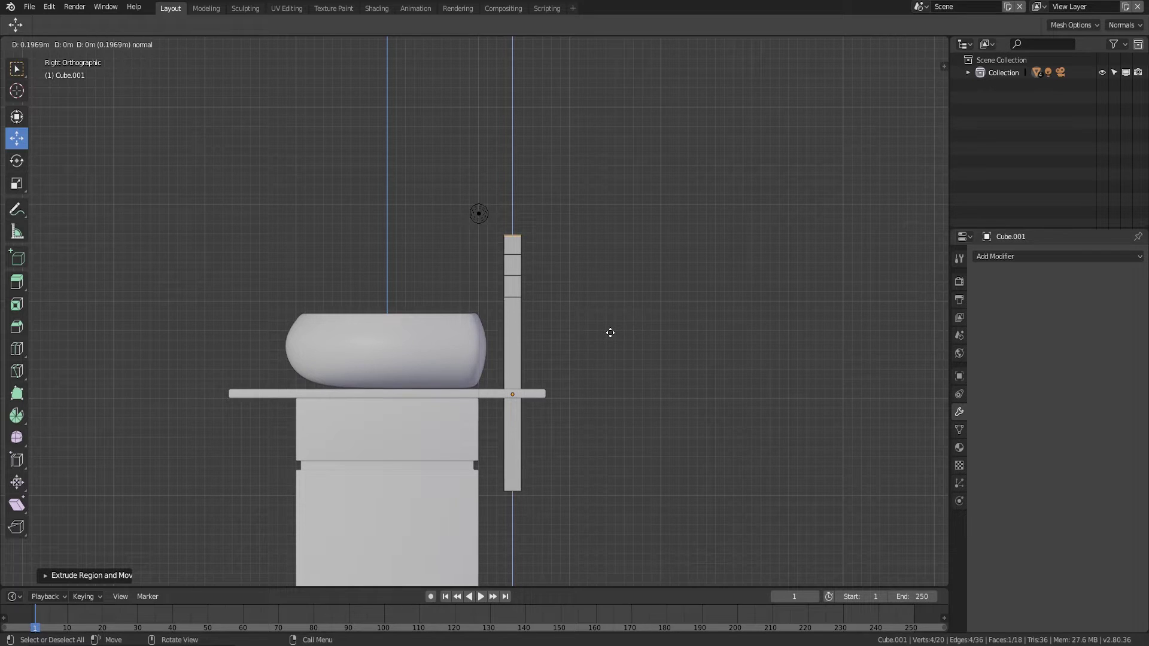
pyautogui.click(610, 333)
# - Extrude the bar's bottom face downward twice, by about 0.12 m and 0.13 m
pyautogui.keyDown('shift'); pyautogui.moveTo(616, 420); pyautogui.dragTo(598, 331, button='middle'); pyautogui.keyUp('shift')
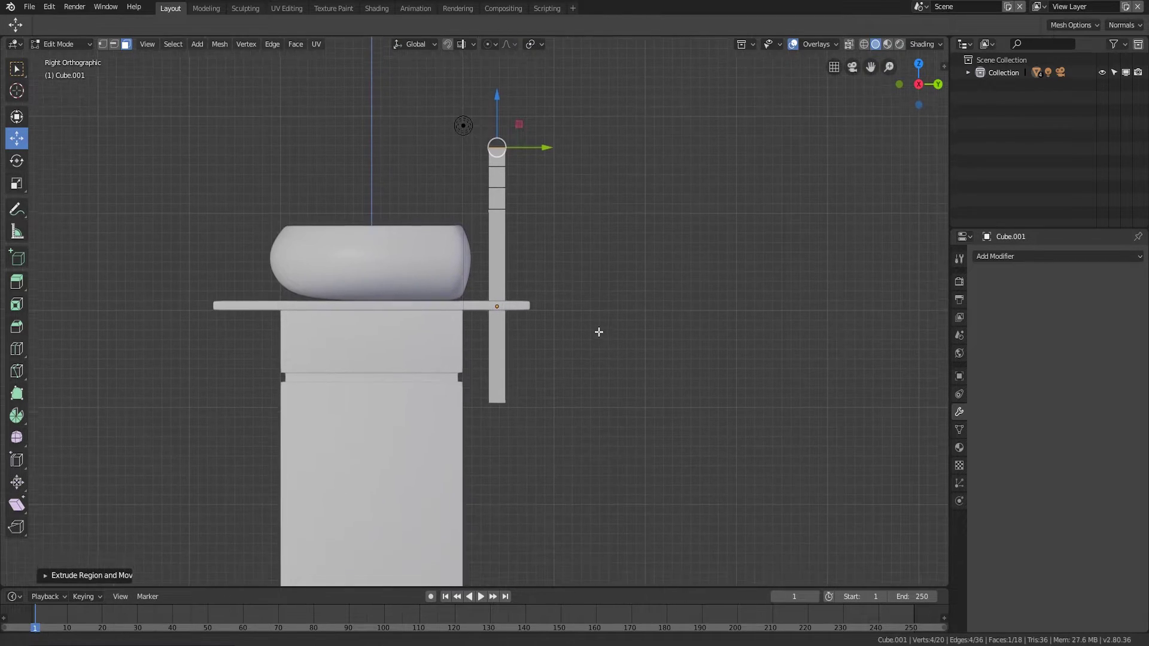
pyautogui.moveTo(530, 466); pyautogui.dragTo(528, 376, button='middle')
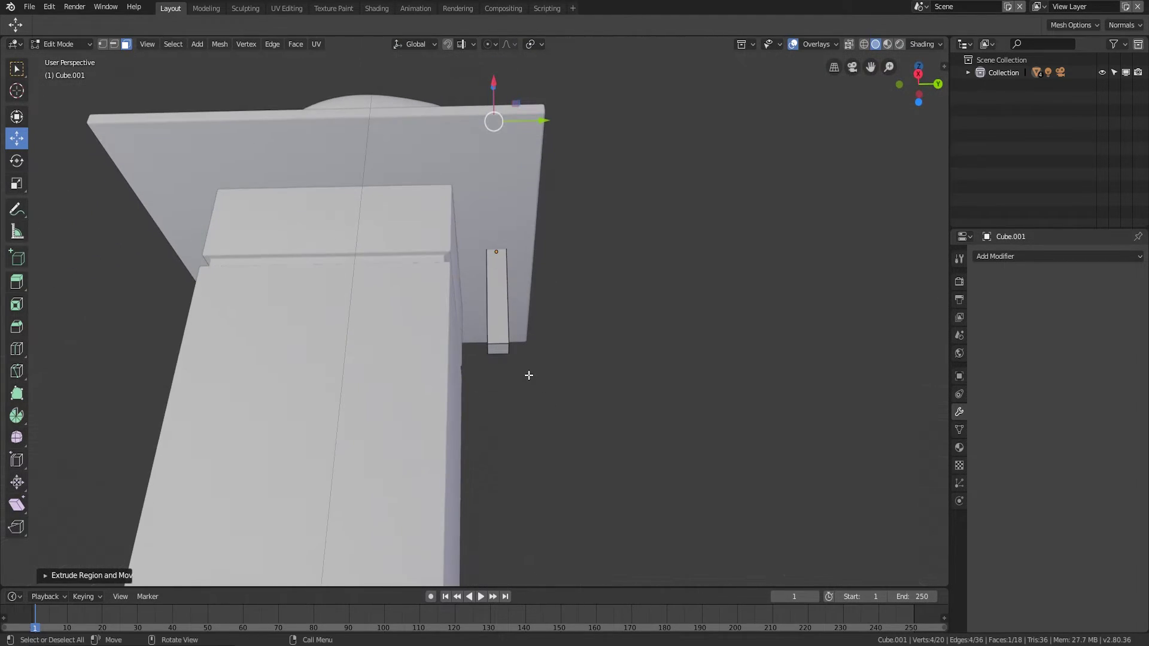
pyautogui.click(496, 347)
pyautogui.press('KP_3')
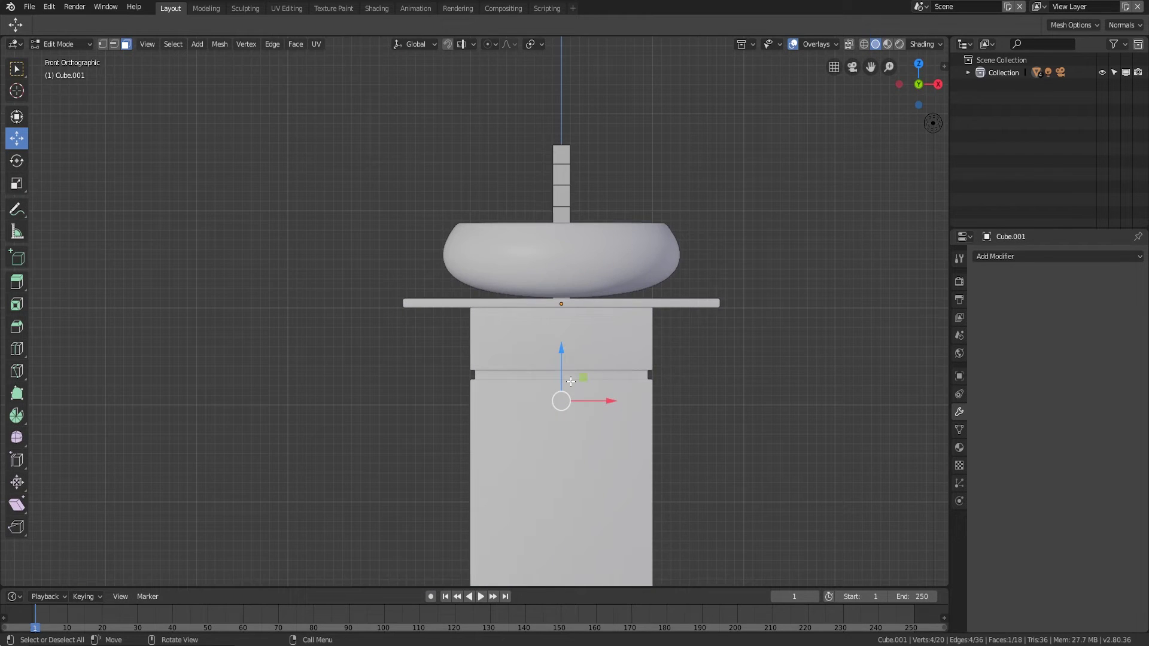
pyautogui.press('e')
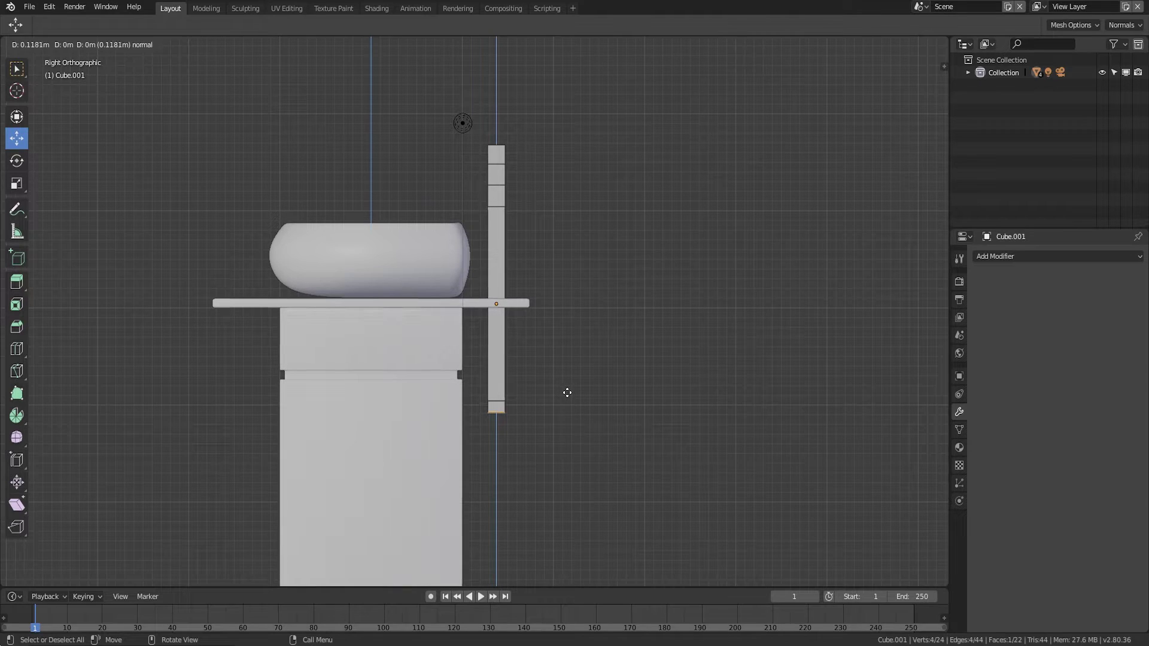
pyautogui.click(568, 393)
pyautogui.press('e')
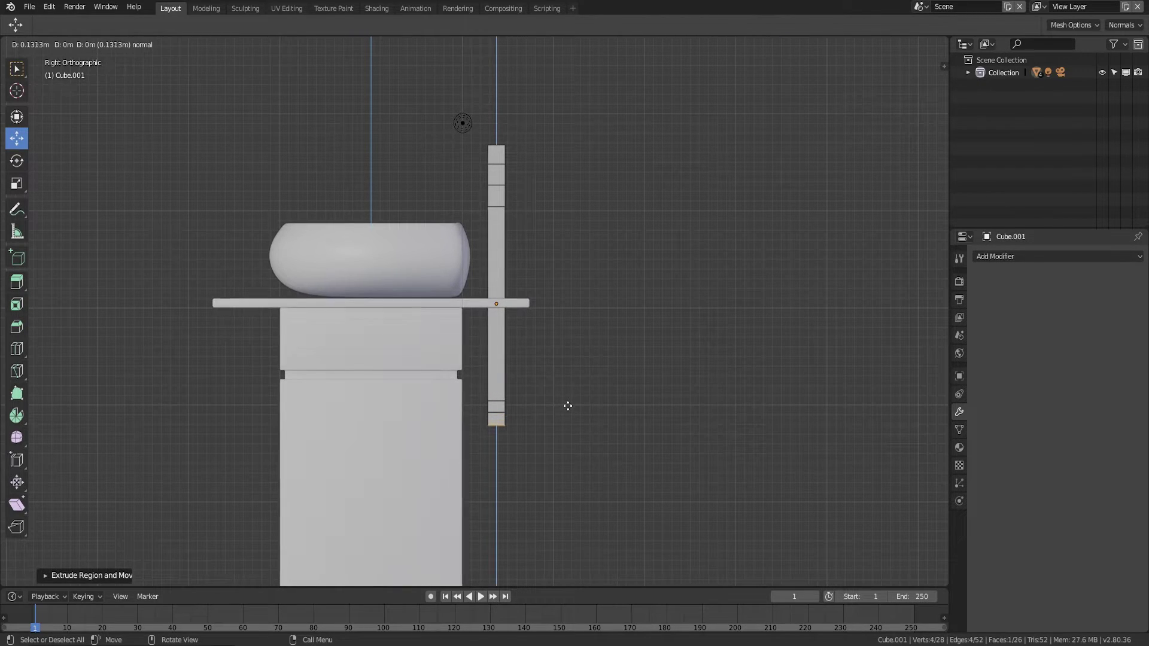
pyautogui.click(568, 403)
# - Extrude the rear face of the bar's lowest segment backward, away from the base, to the glass panel's rear edge
pyautogui.moveTo(568, 404); pyautogui.dragTo(490, 463, button='middle')
pyautogui.click(475, 449)
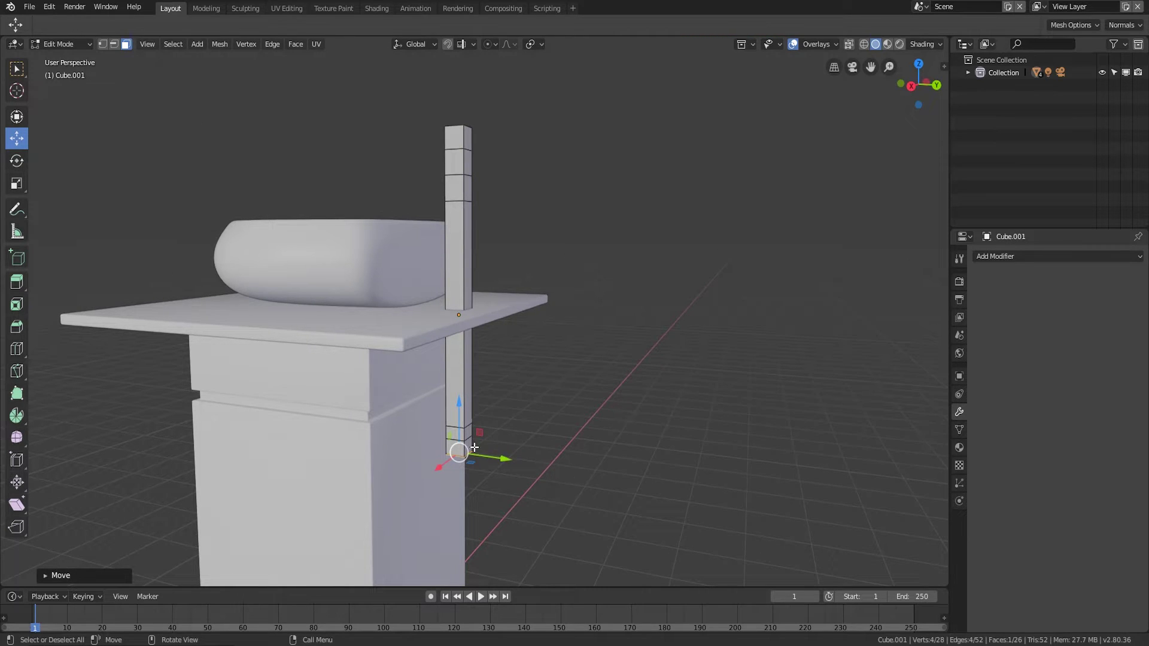
pyautogui.moveTo(489, 453); pyautogui.dragTo(5, 129, button='middle')
pyautogui.click(425, 442)
pyautogui.click(17, 69)
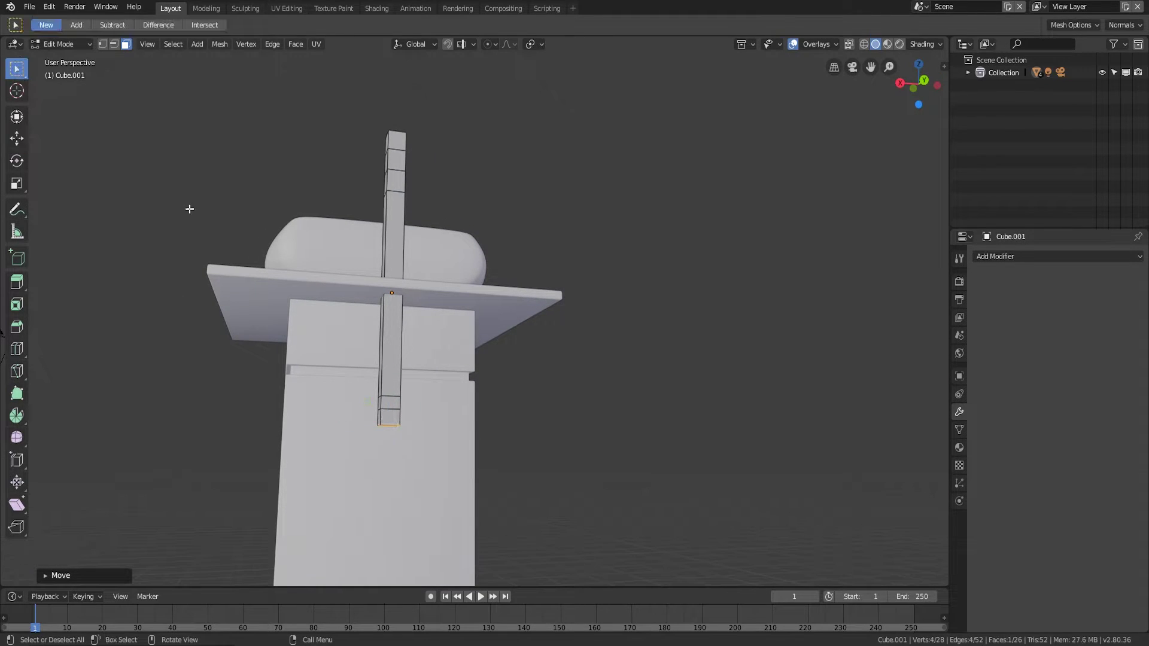
pyautogui.click(389, 419)
pyautogui.press('KP_3')
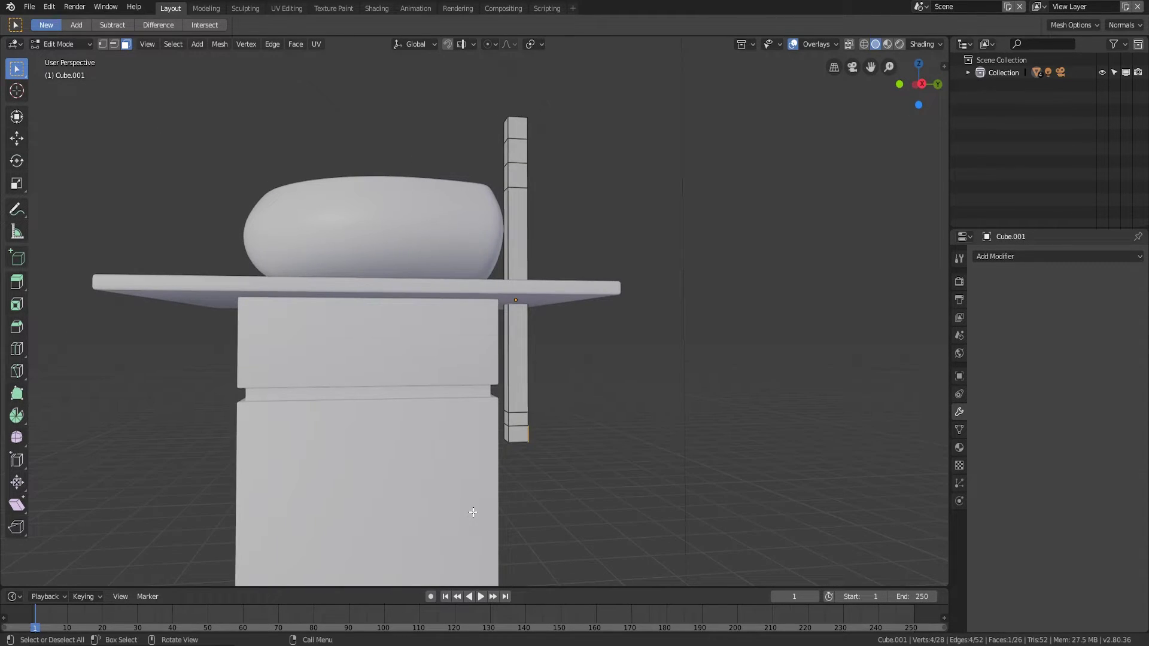
pyautogui.press('e')
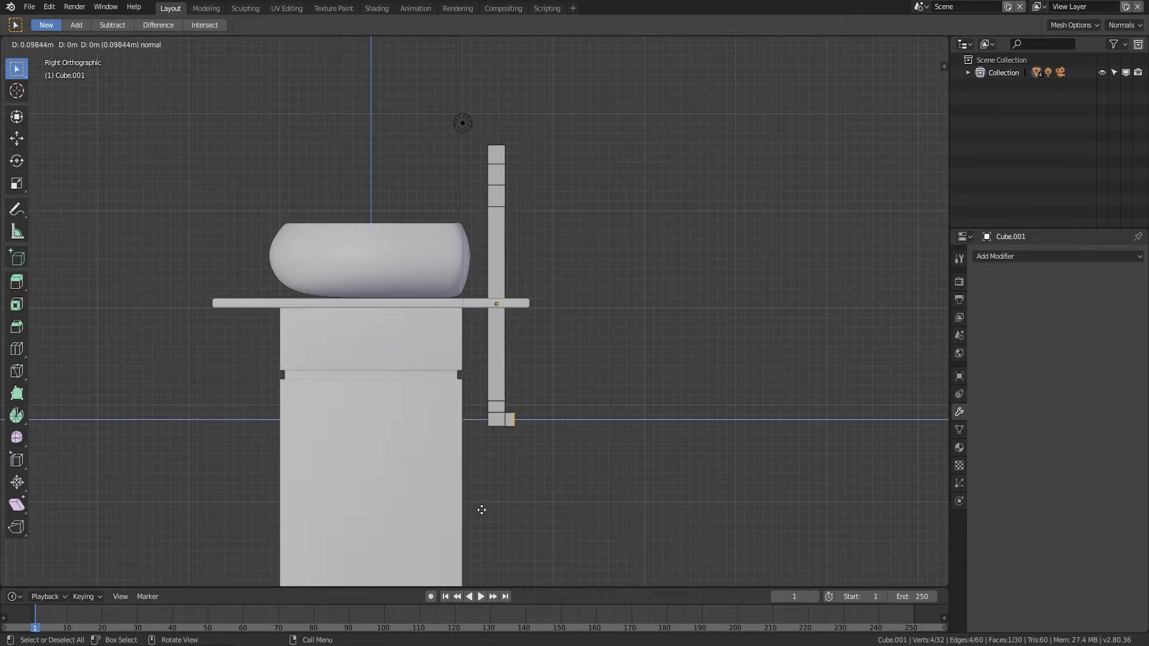
pyautogui.click(496, 510)
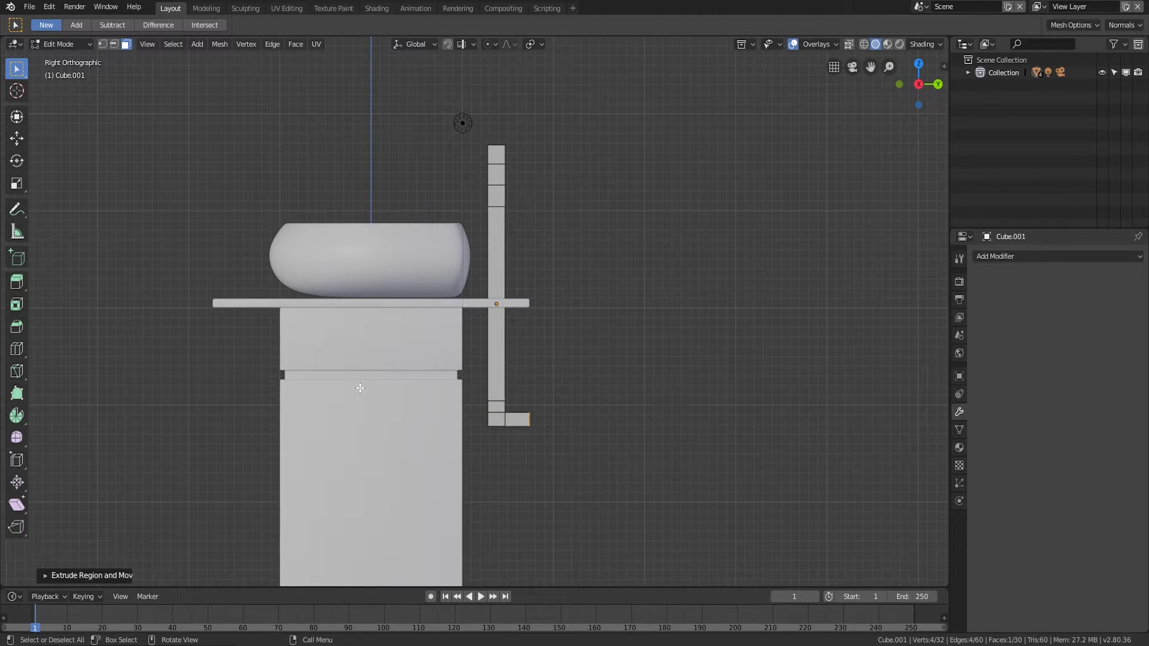
# - Extrude the front face of the lowest of the three added top segments twice toward the bowl, about 0.18 m the first time
pyautogui.moveTo(299, 393); pyautogui.dragTo(622, 361, button='middle')
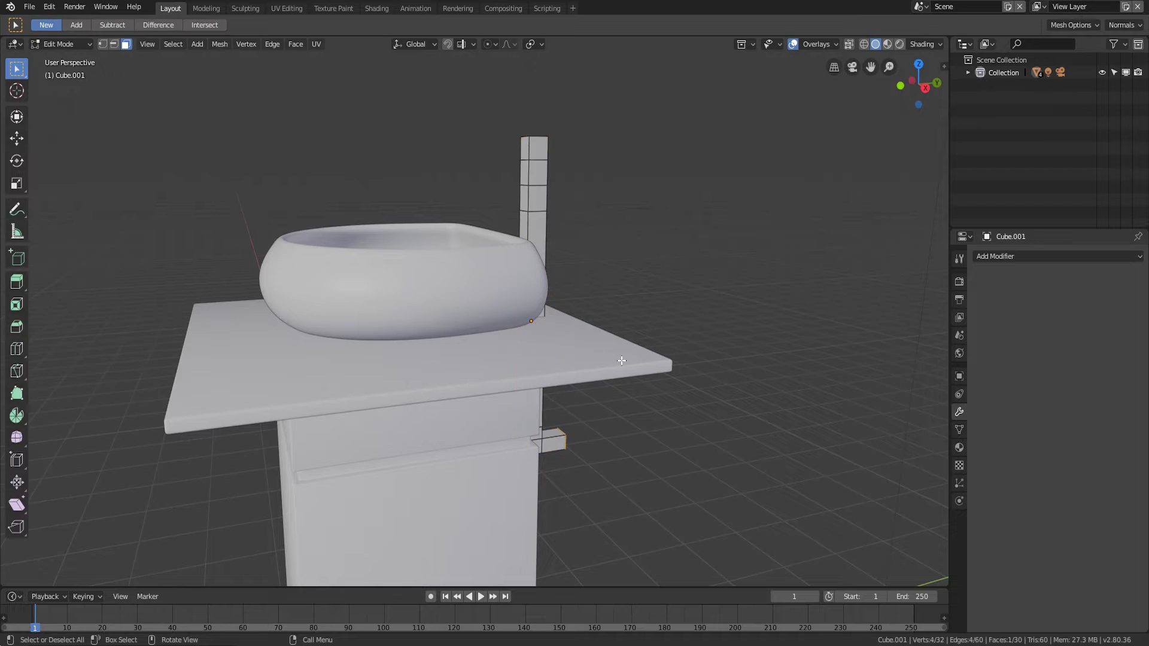
pyautogui.press('KP_3')
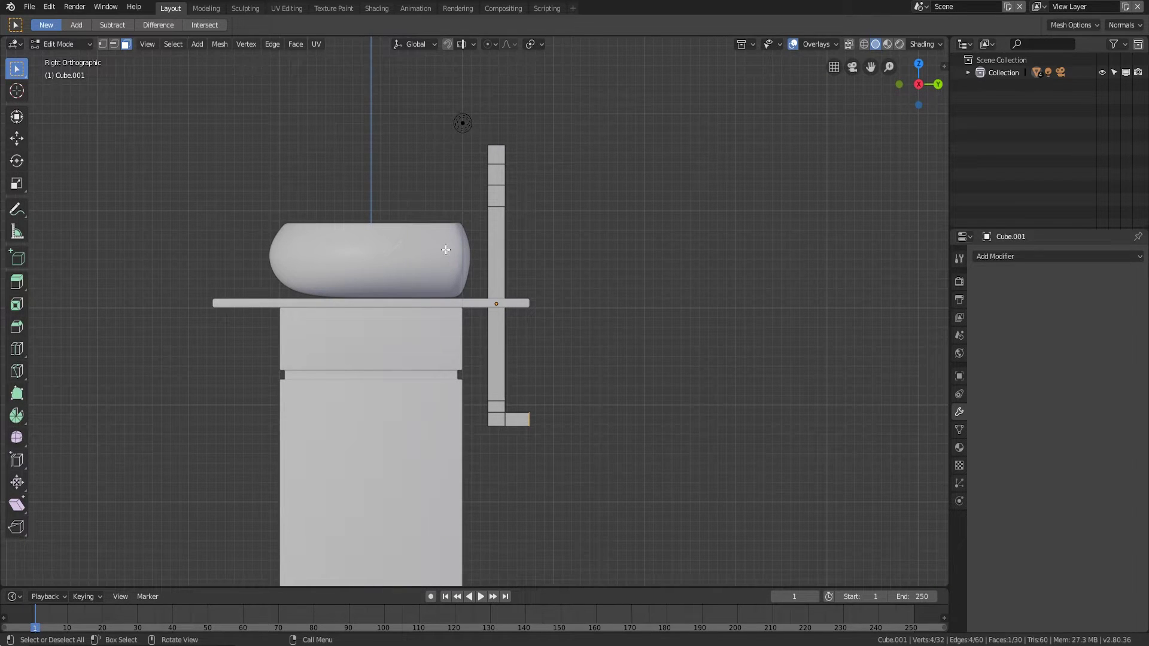
pyautogui.keyDown('shift'); pyautogui.moveTo(446, 250); pyautogui.dragTo(552, 280, button='middle'); pyautogui.keyUp('shift')
pyautogui.click(551, 275)
pyautogui.press('KP_3')
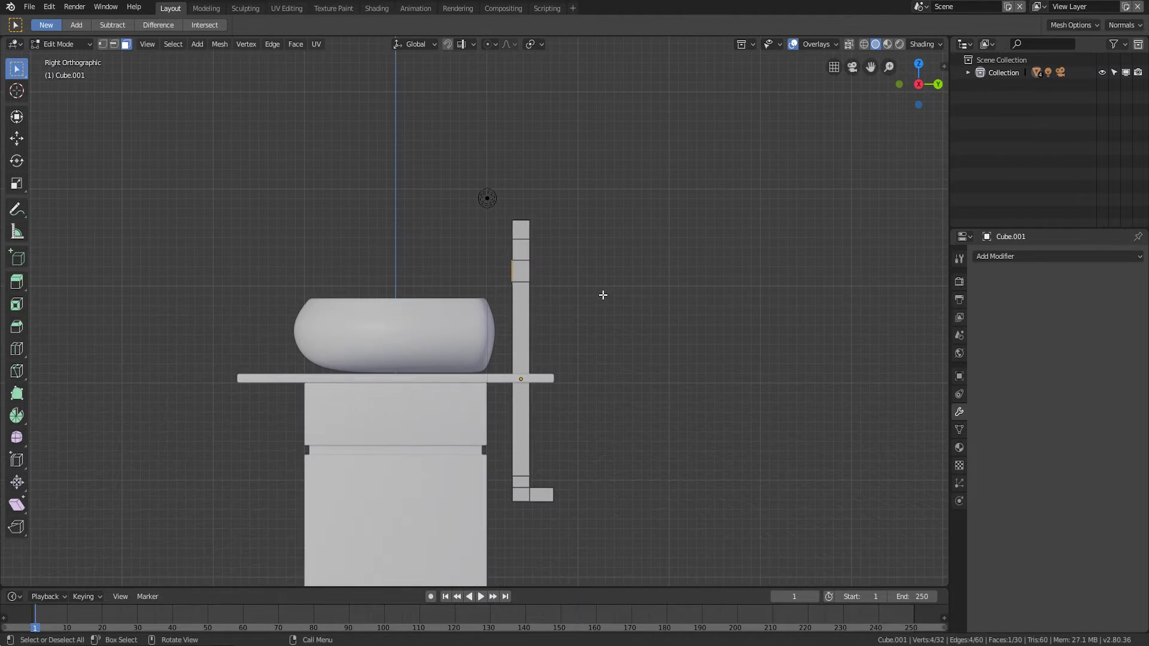
pyautogui.press('e')
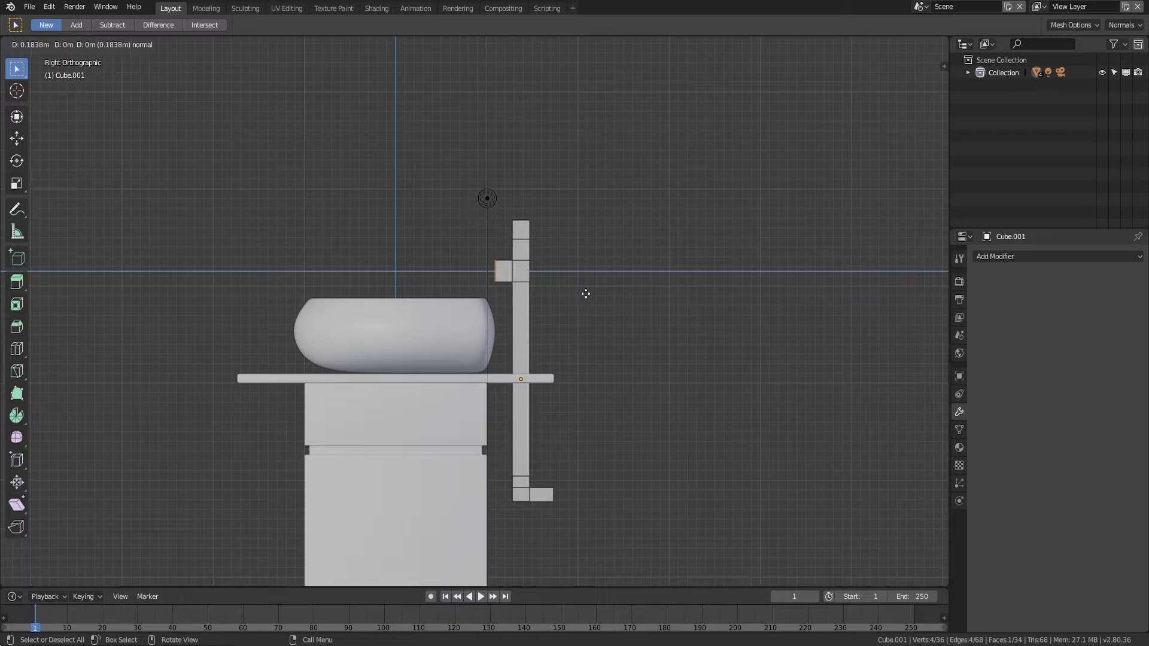
pyautogui.click(584, 295)
pyautogui.press('e')
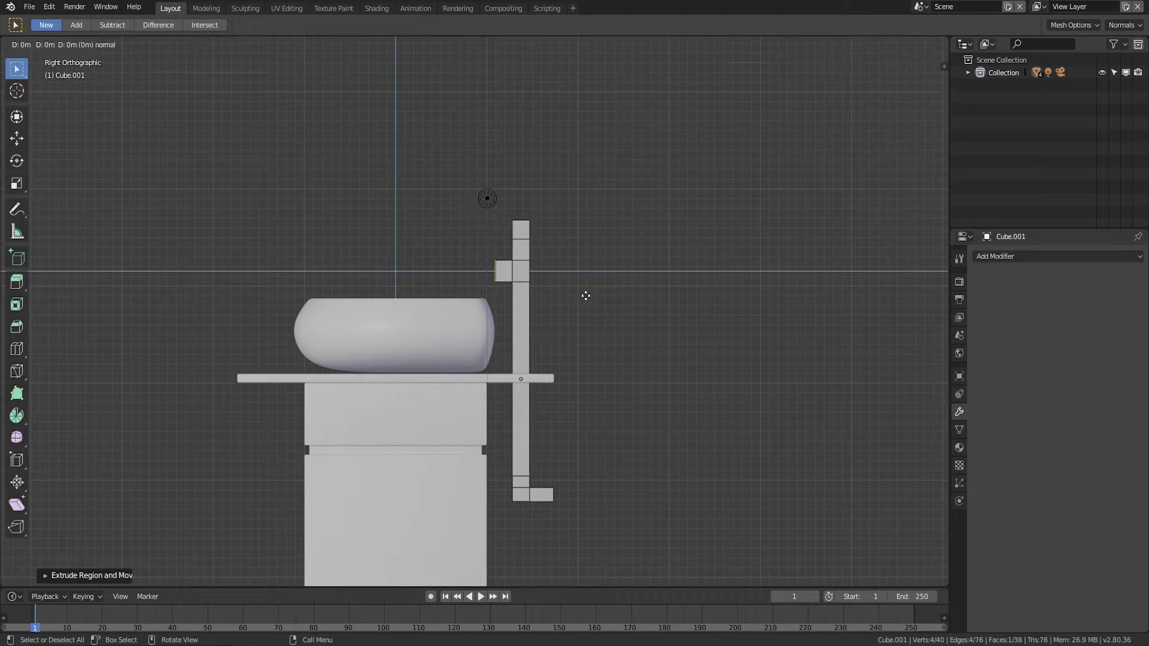
pyautogui.click(566, 295)
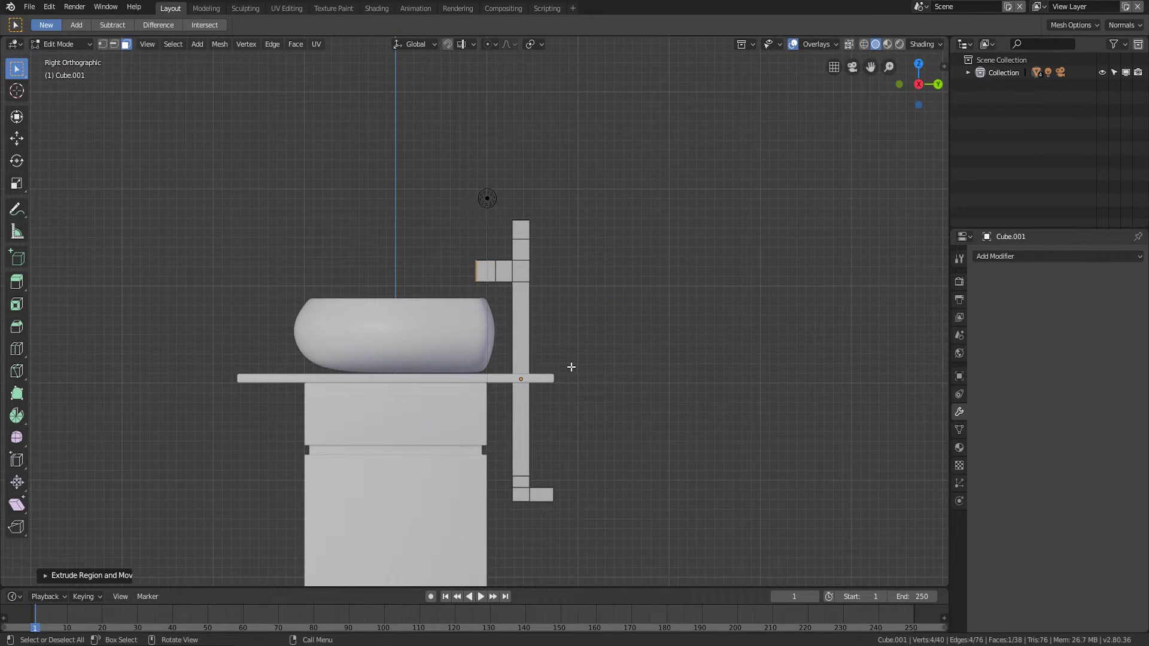
# - Tilt the spout's end face downward and lower it slightly to begin the bend over the bowl
pyautogui.press('r')
pyautogui.click(689, 333)
pyautogui.press('g')
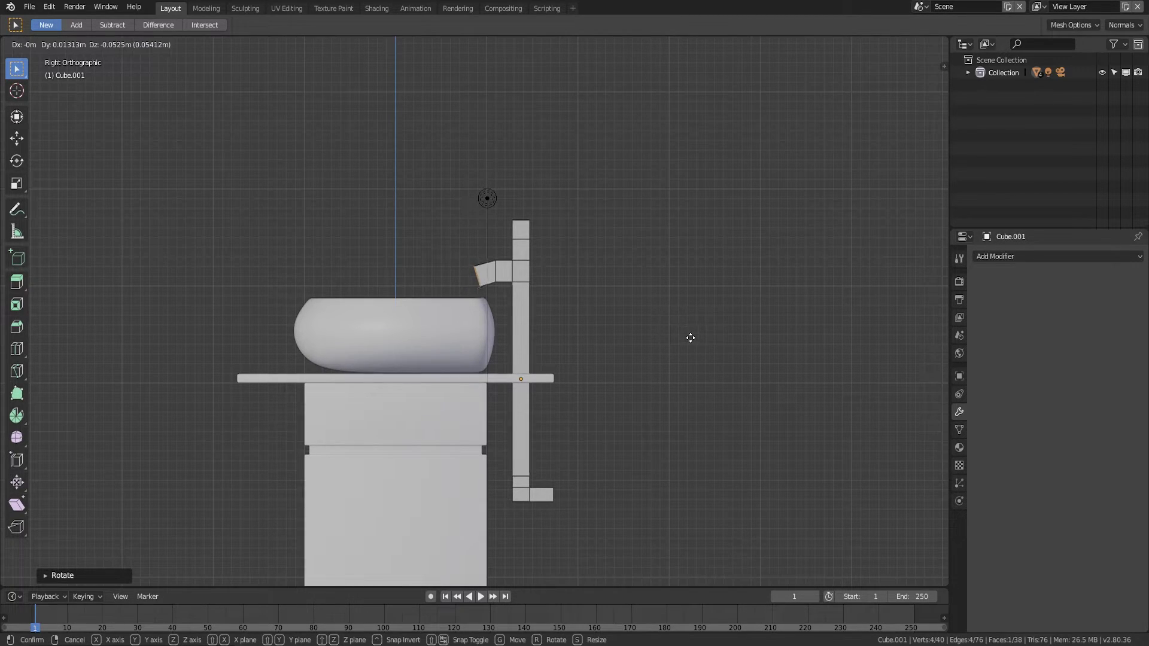
pyautogui.click(692, 338)
# - Extrude another spout segment and angle its end face about 15° further down toward the bowl
pyautogui.press('e')
pyautogui.click(675, 349)
pyautogui.press('r')
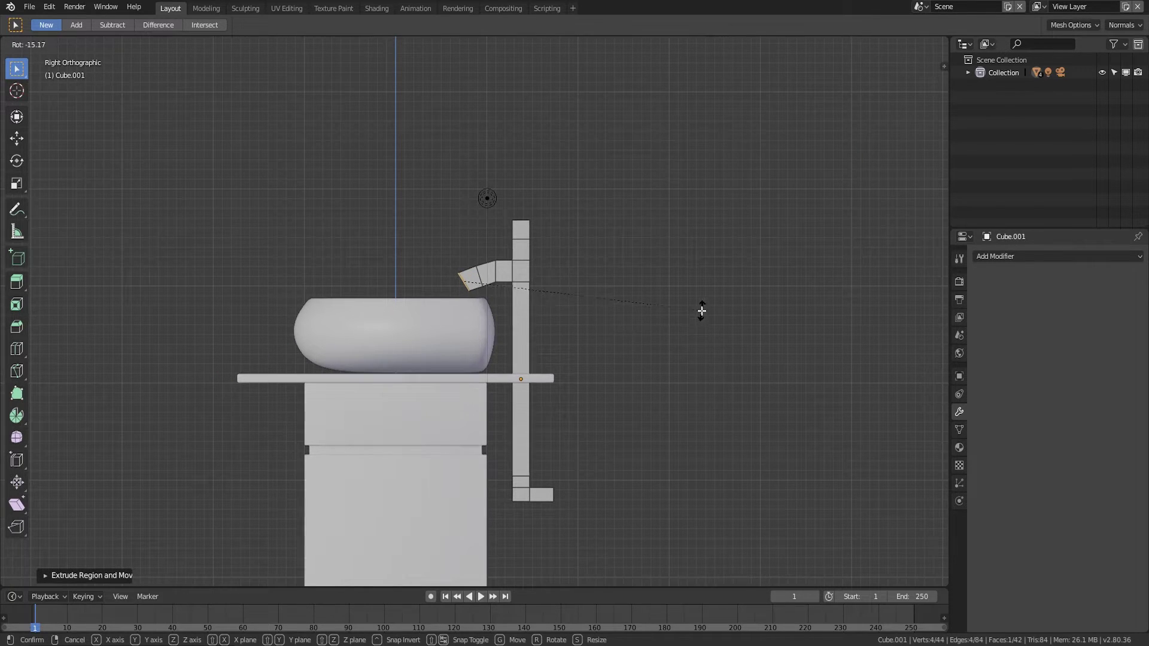
pyautogui.click(700, 310)
pyautogui.press('g')
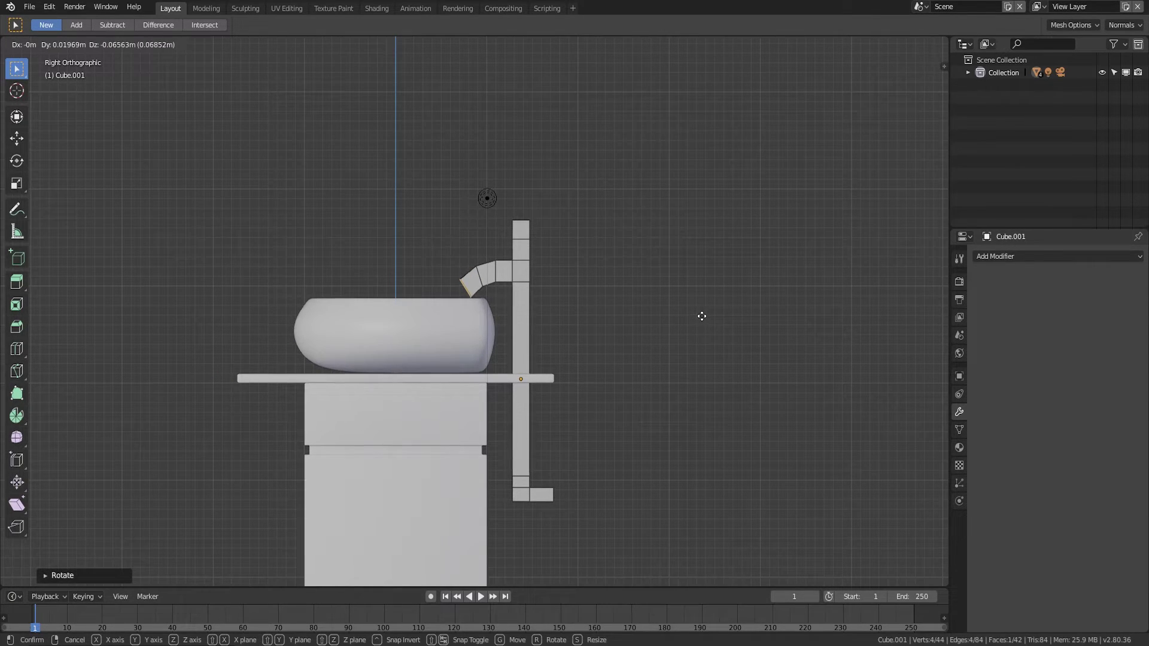
pyautogui.click(703, 316)
# - Delete the end face of the spout above the bowl to leave its outlet open
pyautogui.moveTo(559, 349); pyautogui.dragTo(604, 367, button='middle')
pyautogui.moveTo(538, 325); pyautogui.dragTo(550, 294, button='middle')
pyautogui.scroll(3, 555, 309)
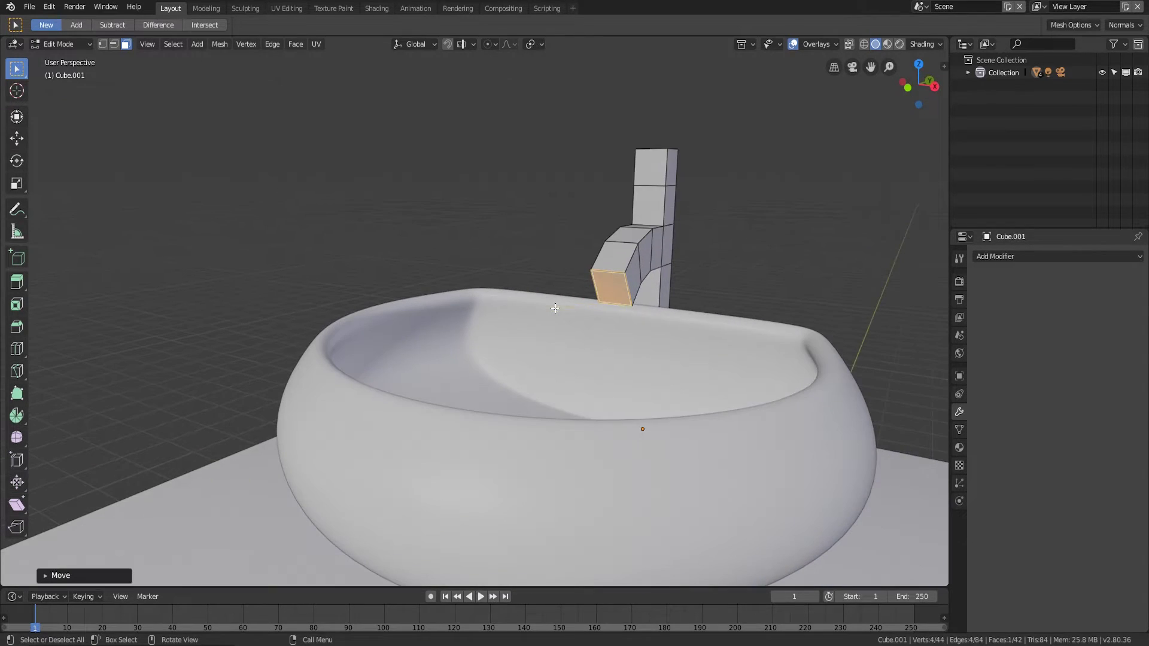
pyautogui.press('x')
pyautogui.click(598, 286)
# - Delete the end face of the short pipe extending backward under the glass panel
pyautogui.moveTo(702, 316); pyautogui.dragTo(435, 370, button='middle')
pyautogui.click(374, 386)
pyautogui.press('x')
pyautogui.click(373, 386)
pyautogui.moveTo(349, 395); pyautogui.dragTo(568, 493, button='middle')
# - Check the faucet mesh from several sides and view its upper part up close in Right Orthographic view
pyautogui.press('Tab')
pyautogui.press('Tab')
pyautogui.moveTo(412, 399); pyautogui.dragTo(535, 367, button='middle')
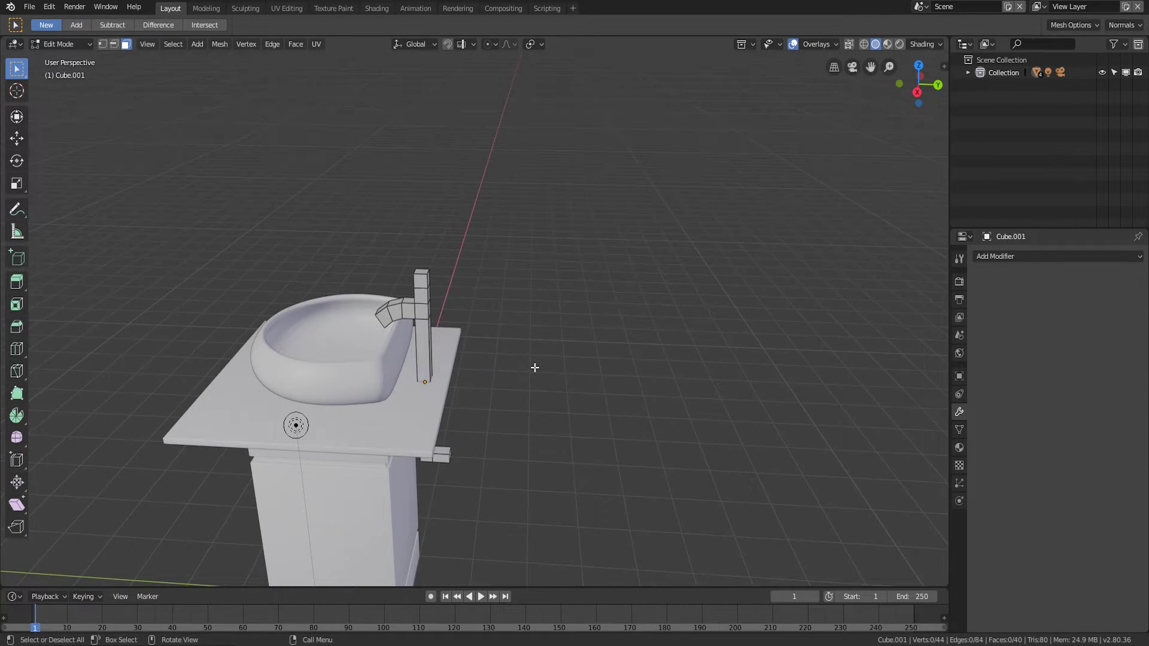
pyautogui.press('KP_3')
pyautogui.scroll(4, 518, 277)
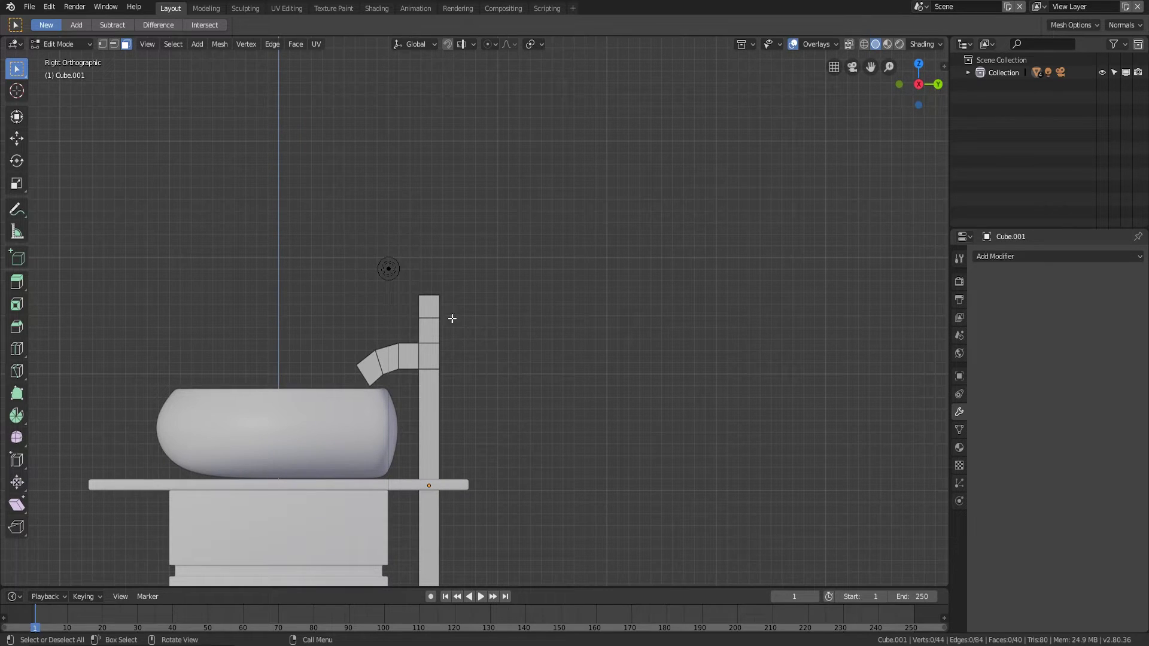
pyautogui.scroll(2, 442, 328)
pyautogui.moveTo(419, 333); pyautogui.dragTo(388, 310, button='middle')
pyautogui.press('KP_3')
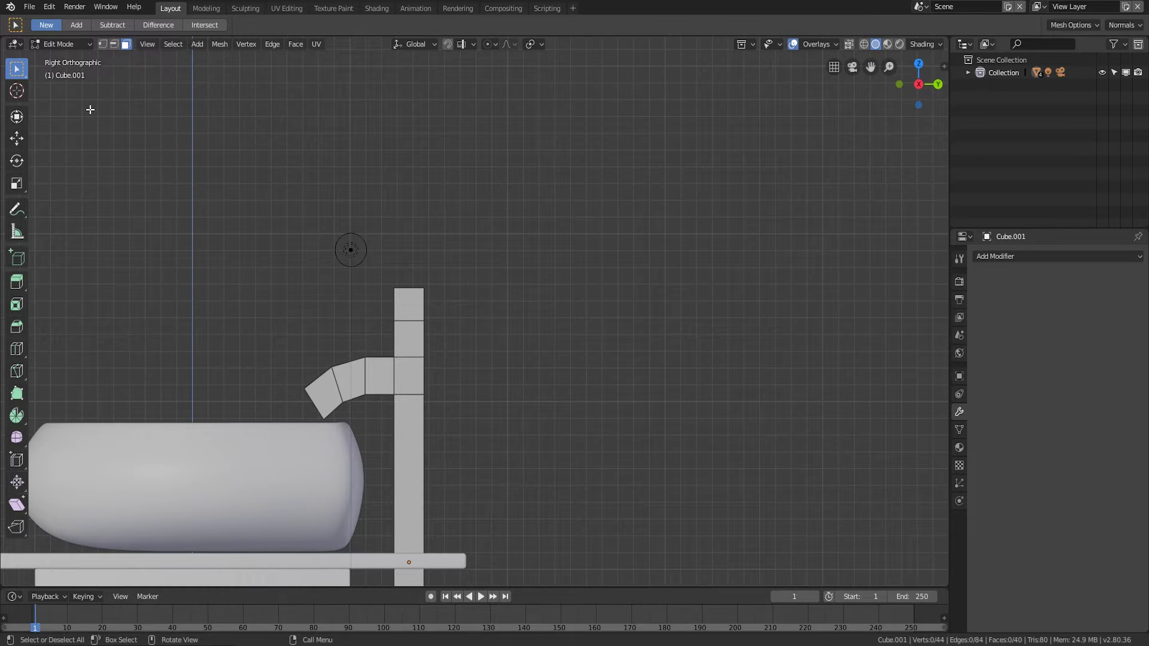
# - Bevel the edge loop between the faucet's spout and its top into a narrow band around the vertical pipe
pyautogui.click(114, 44)
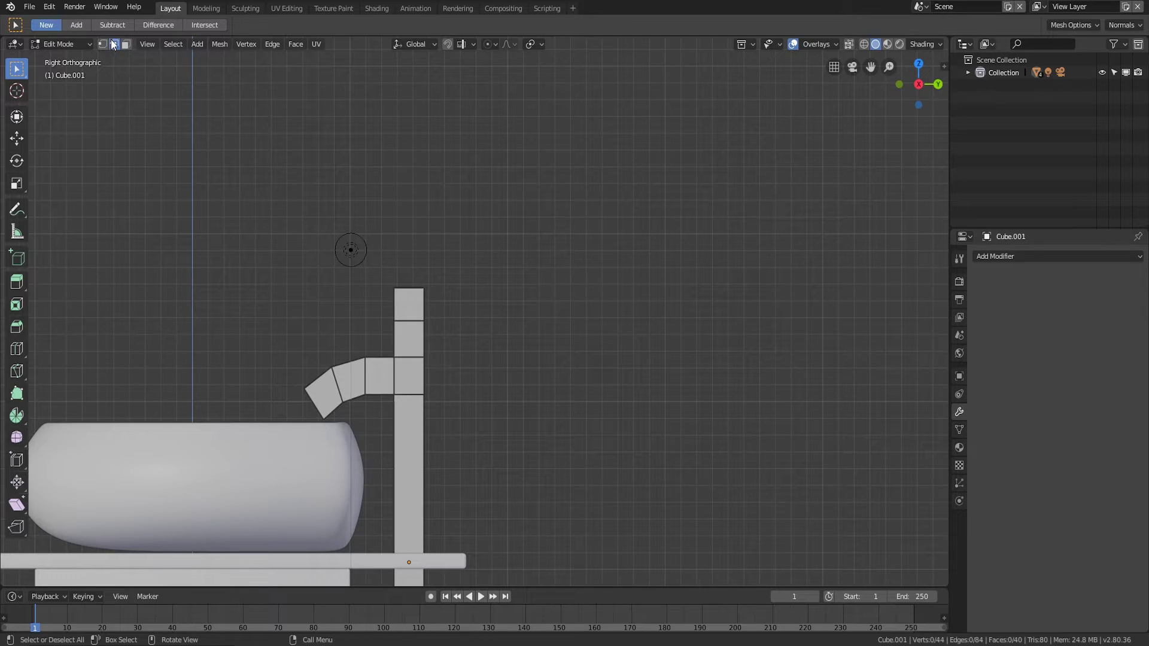
pyautogui.moveTo(325, 341); pyautogui.dragTo(481, 375, button='middle')
pyautogui.keyDown('alt'); pyautogui.click(478, 366); pyautogui.keyUp('alt')
pyautogui.moveTo(590, 375); pyautogui.dragTo(436, 402, button='middle')
pyautogui.press('KP_1')
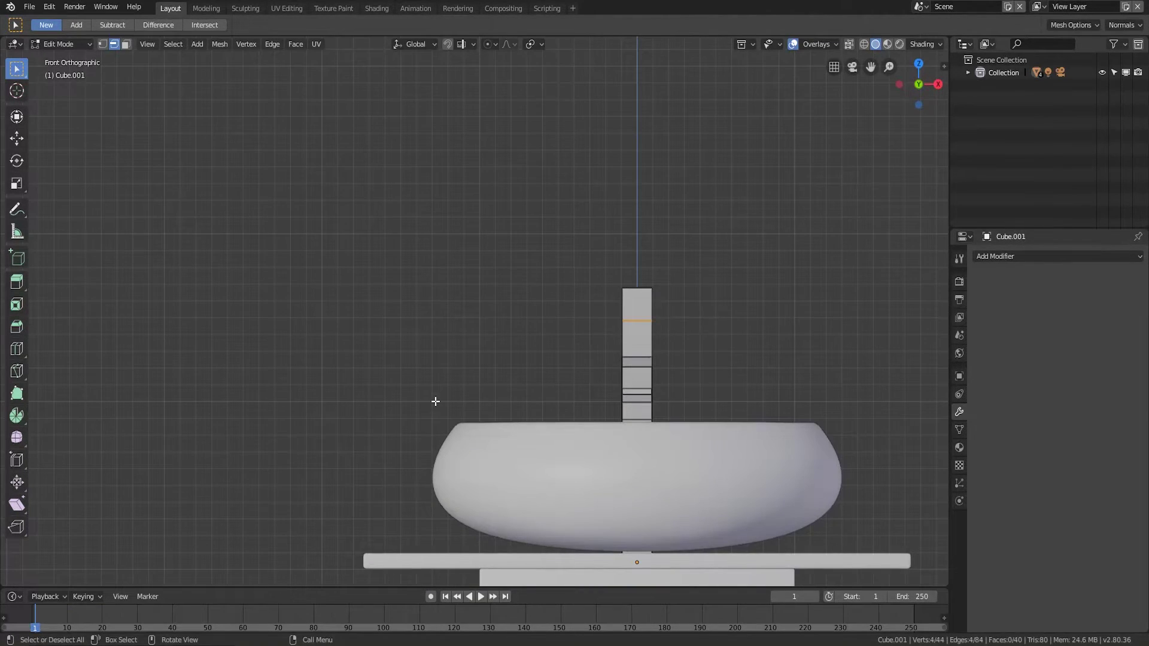
pyautogui.press('KP_3')
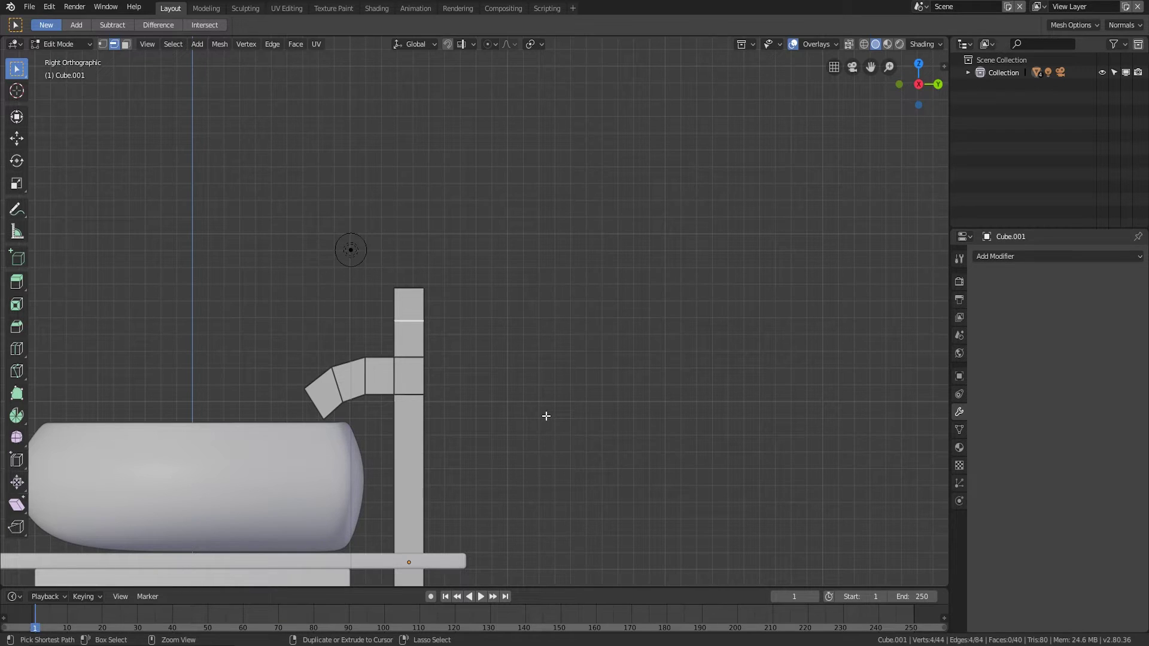
pyautogui.hotkey('ctrl', 'b')
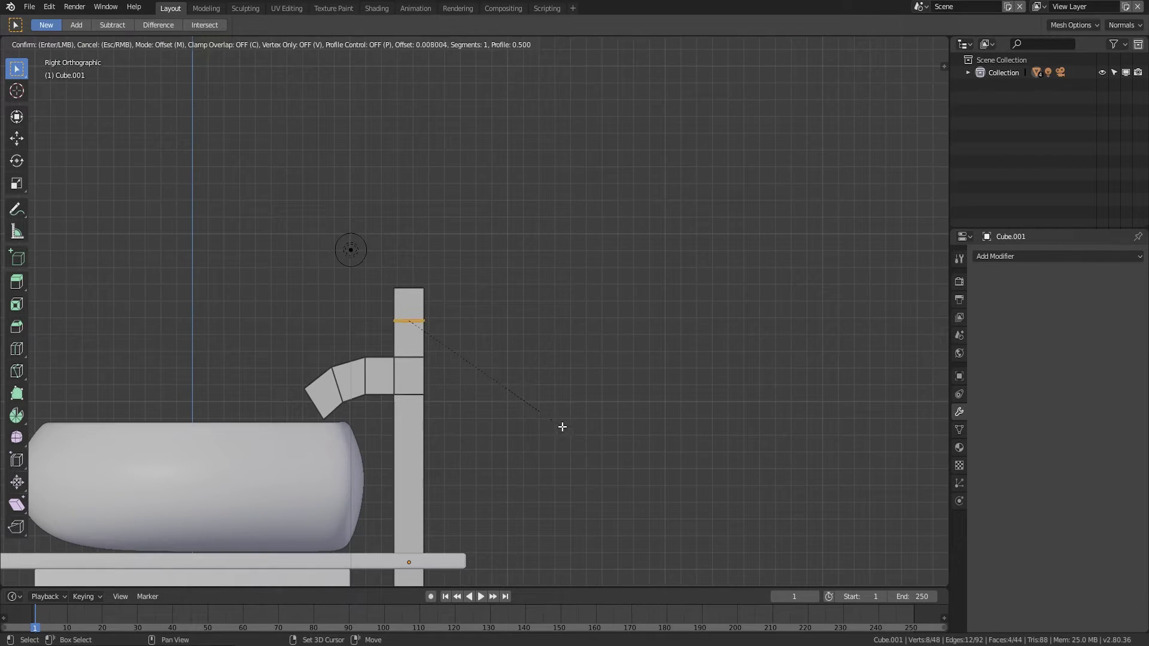
pyautogui.click(574, 434)
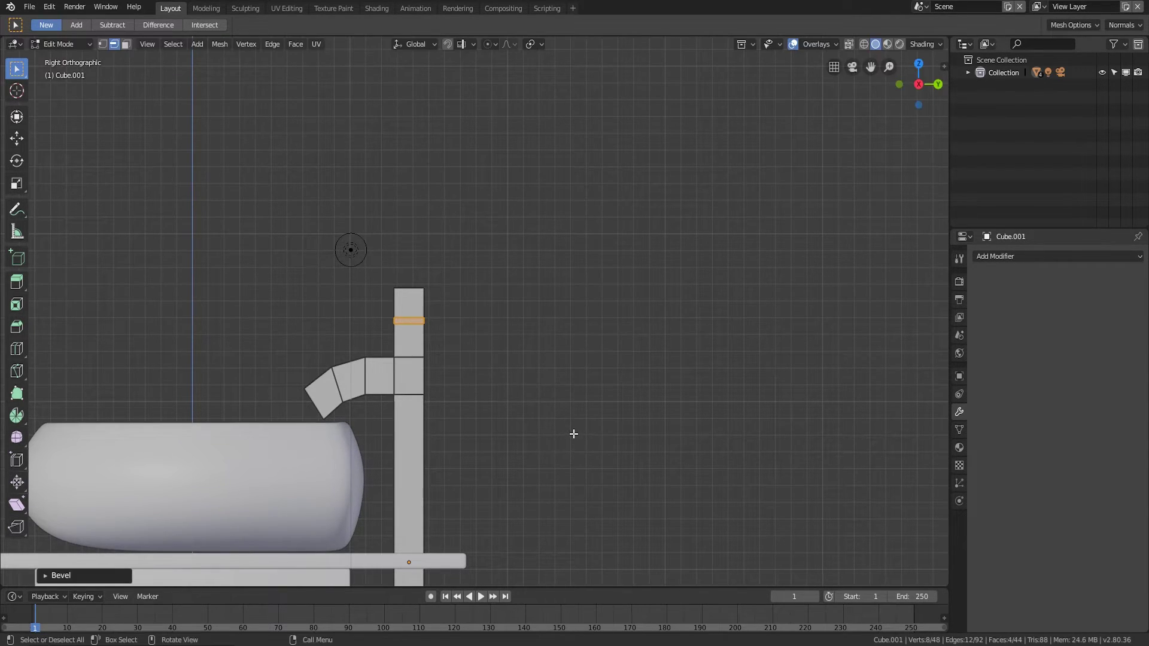
# - Extrude the narrow band's faces inward along their normals to form a groove below the faucet's head
pyautogui.hotkey('alt', 'e')
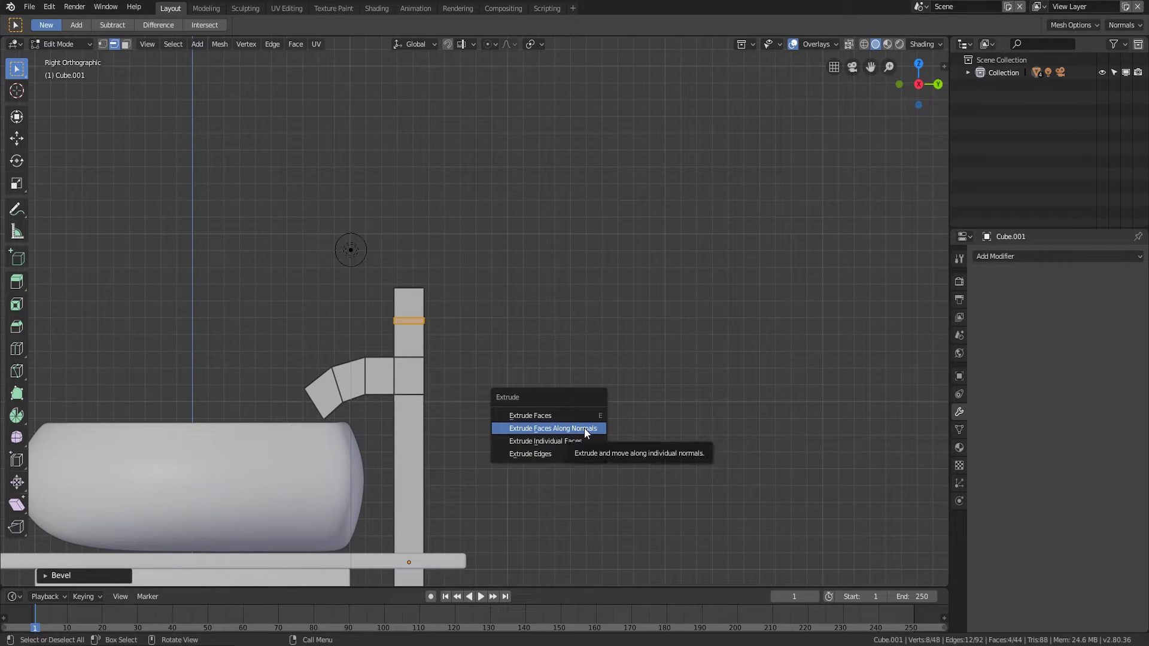
pyautogui.click(584, 428)
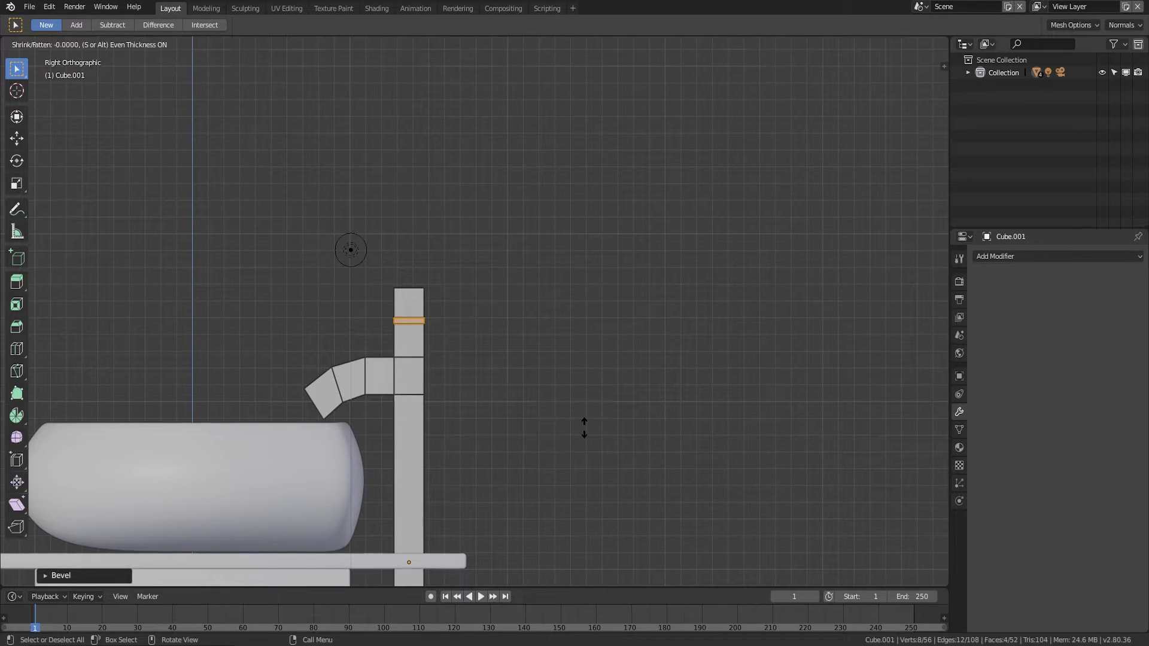
pyautogui.click(555, 406)
pyautogui.press('Tab')
# - Inspect the grooved faucet against the bowl and base from above, below, the front and the right side
pyautogui.moveTo(461, 385); pyautogui.dragTo(506, 381, button='middle')
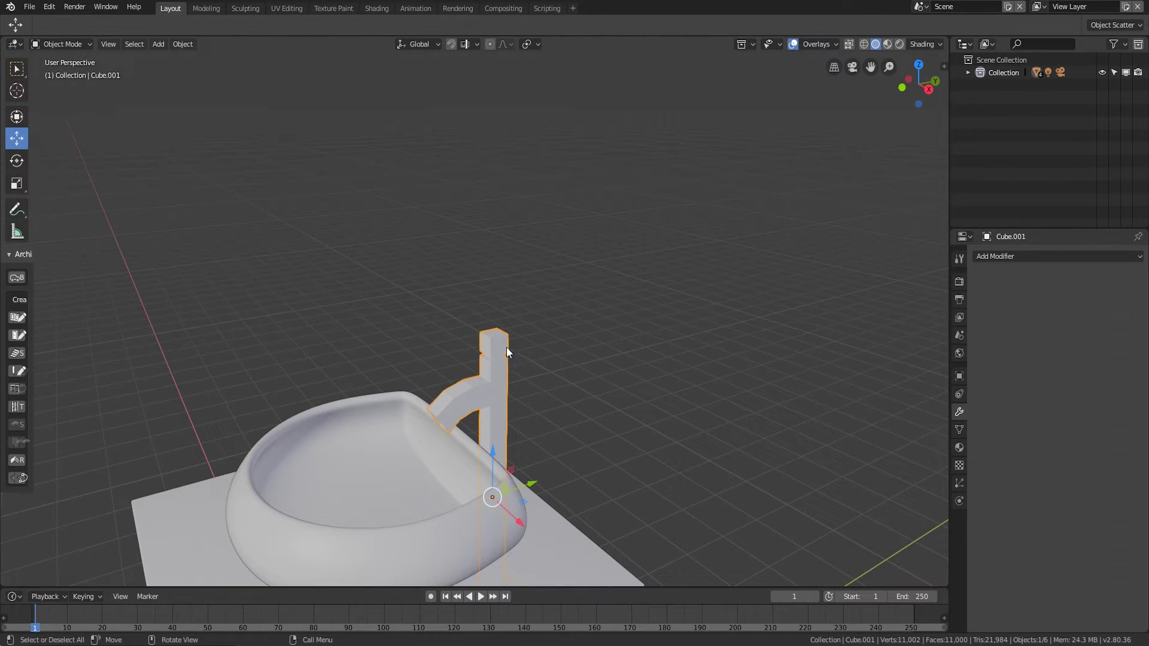
pyautogui.moveTo(574, 419); pyautogui.dragTo(441, 362, button='middle')
pyautogui.press('Tab')
pyautogui.press('Tab')
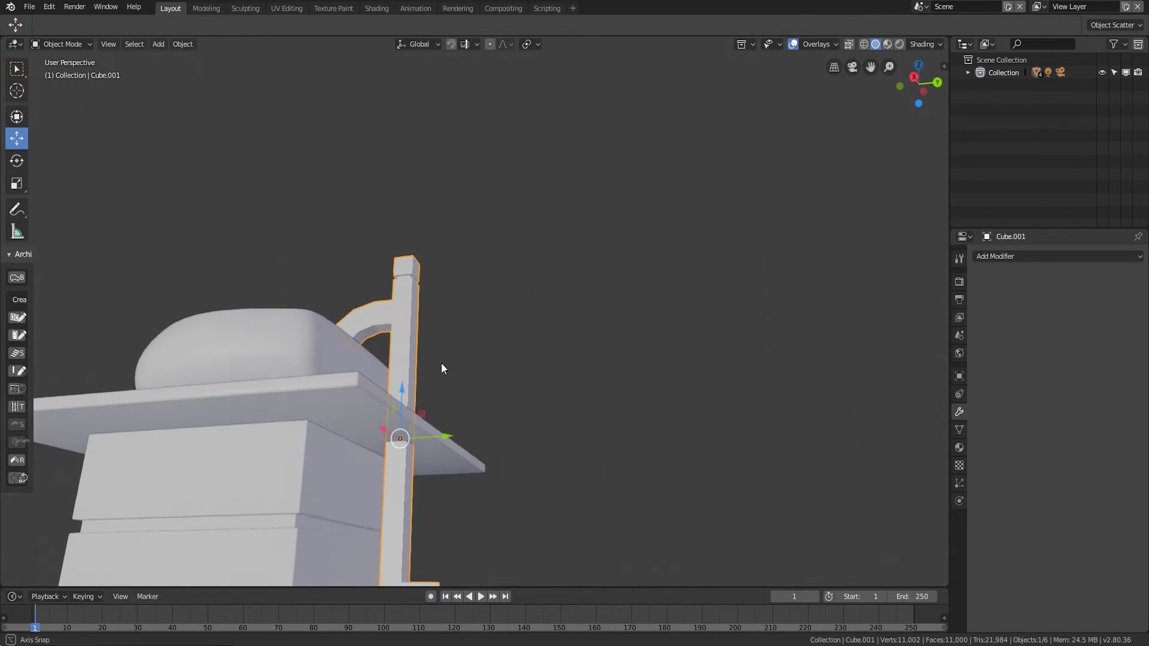
pyautogui.moveTo(469, 429); pyautogui.dragTo(465, 426, button='middle')
pyautogui.press('KP_1')
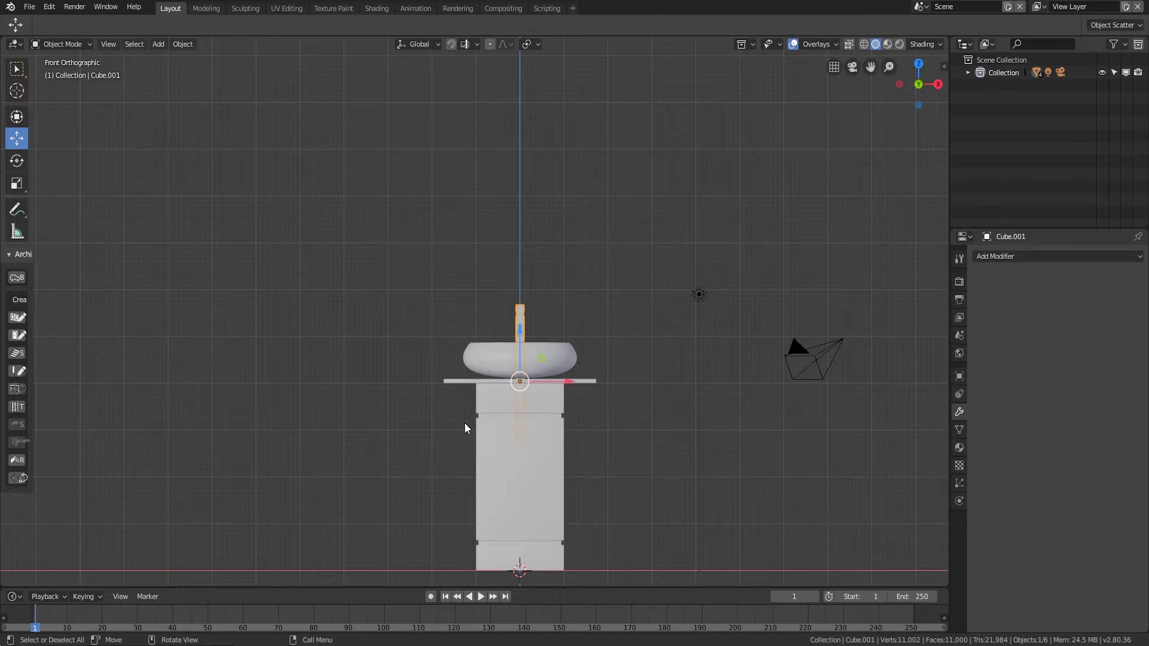
pyautogui.press('KP_3')
pyautogui.moveTo(479, 419); pyautogui.dragTo(496, 390, button='middle')
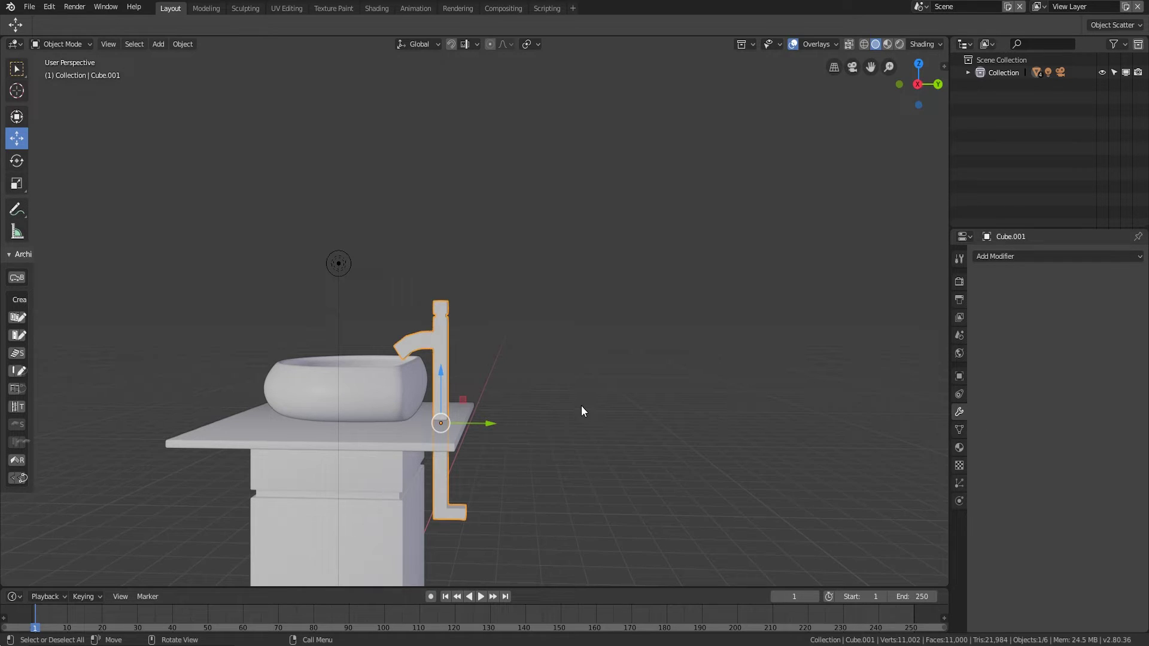
# - Add a Subdivision Surface modifier to the faucet and set its render subdivisions to 1
pyautogui.click(1018, 256)
pyautogui.click(933, 469)
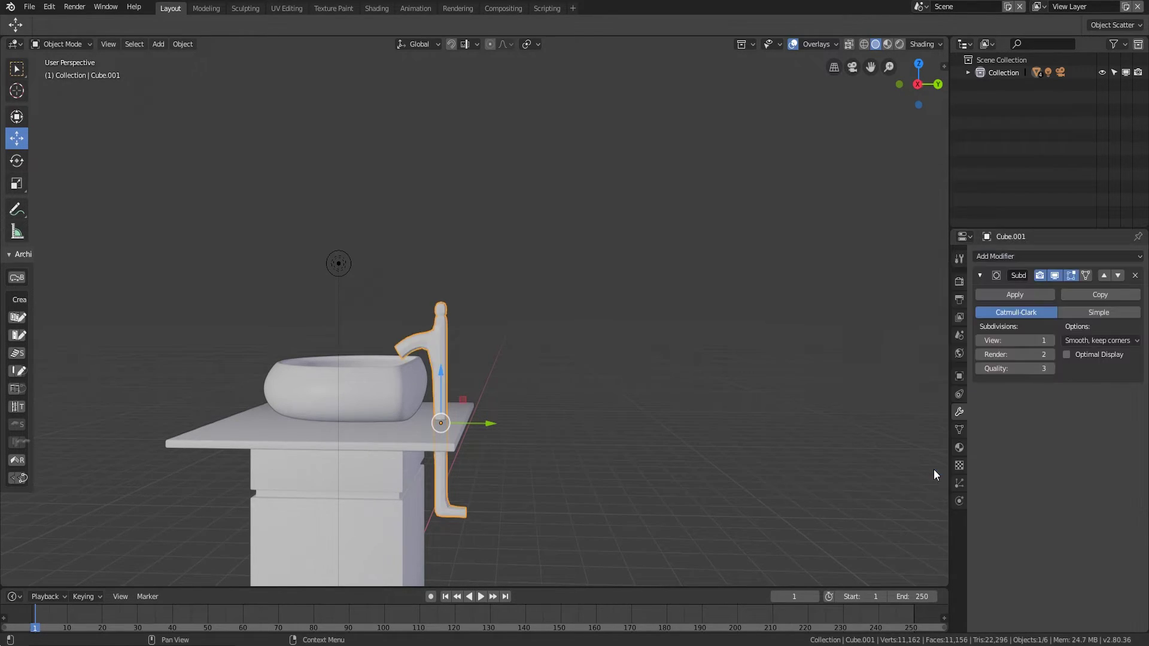
pyautogui.scroll(5, 575, 382)
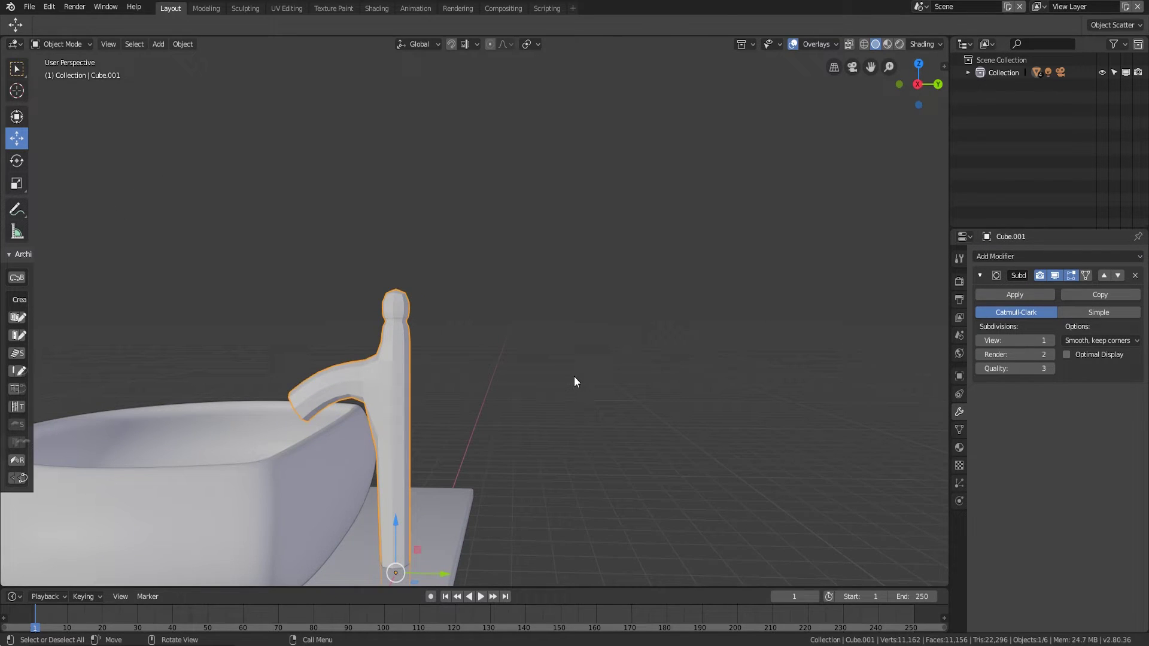
pyautogui.click(979, 354)
# - Add an edge loop around the spout right where it meets the vertical pipe to sharpen the junction
pyautogui.press('Tab')
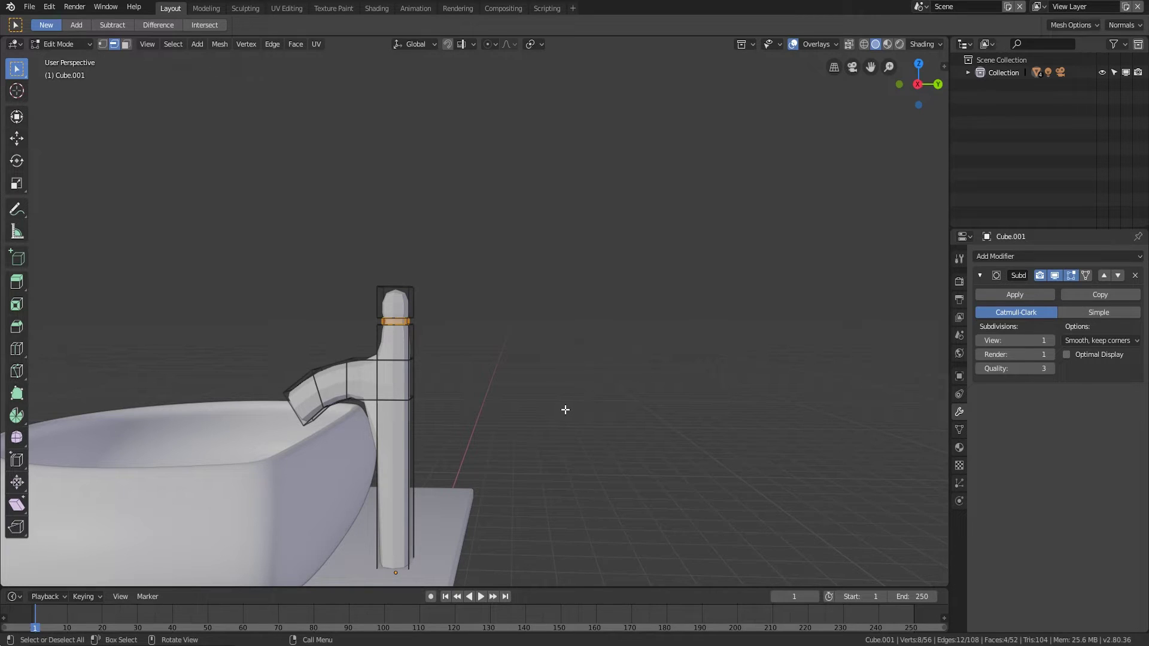
pyautogui.press('KP_3')
pyautogui.scroll(3, 569, 421)
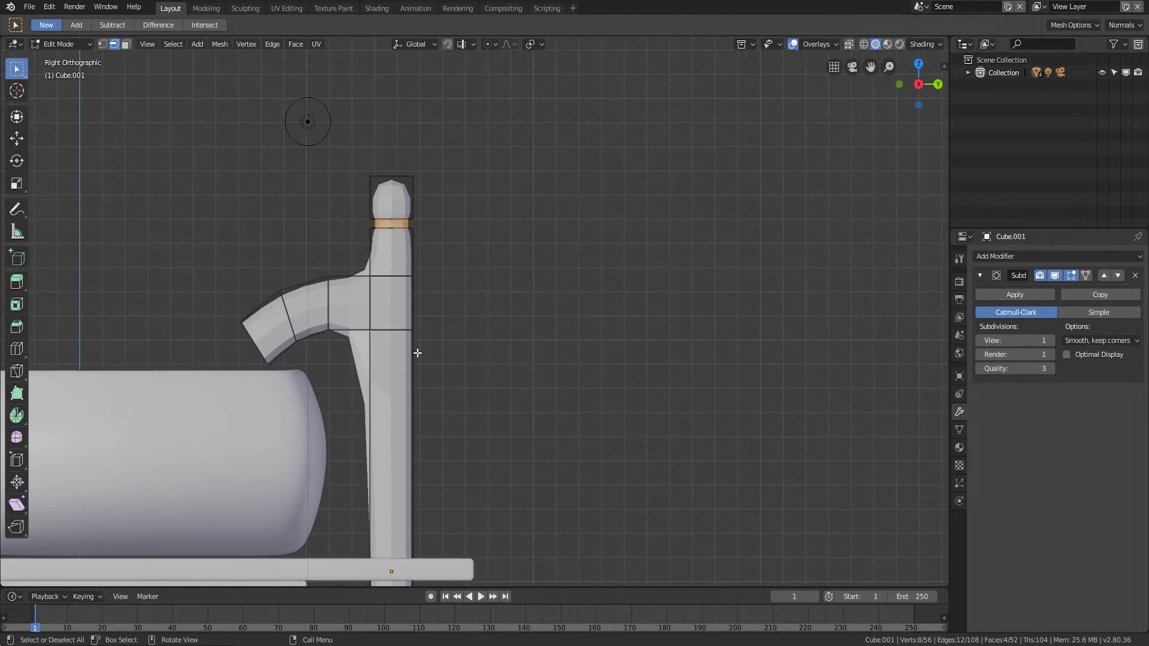
pyautogui.hotkey('ctrl', 'r')
pyautogui.click(349, 289)
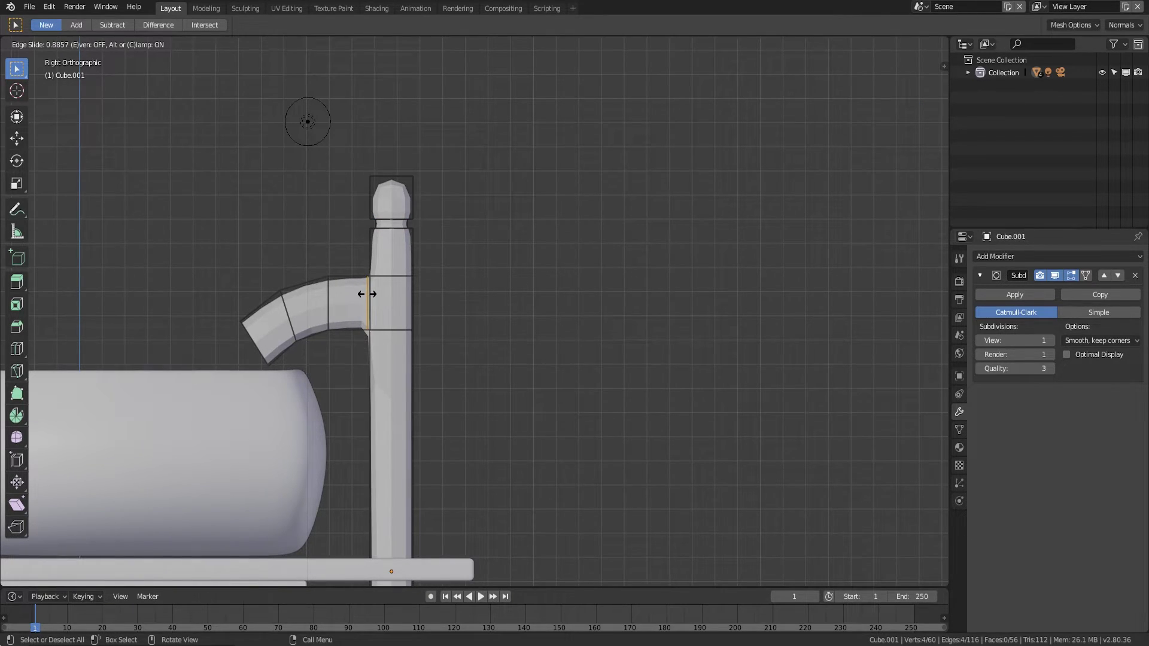
pyautogui.click(367, 294)
pyautogui.hotkey('ctrl', 'r')
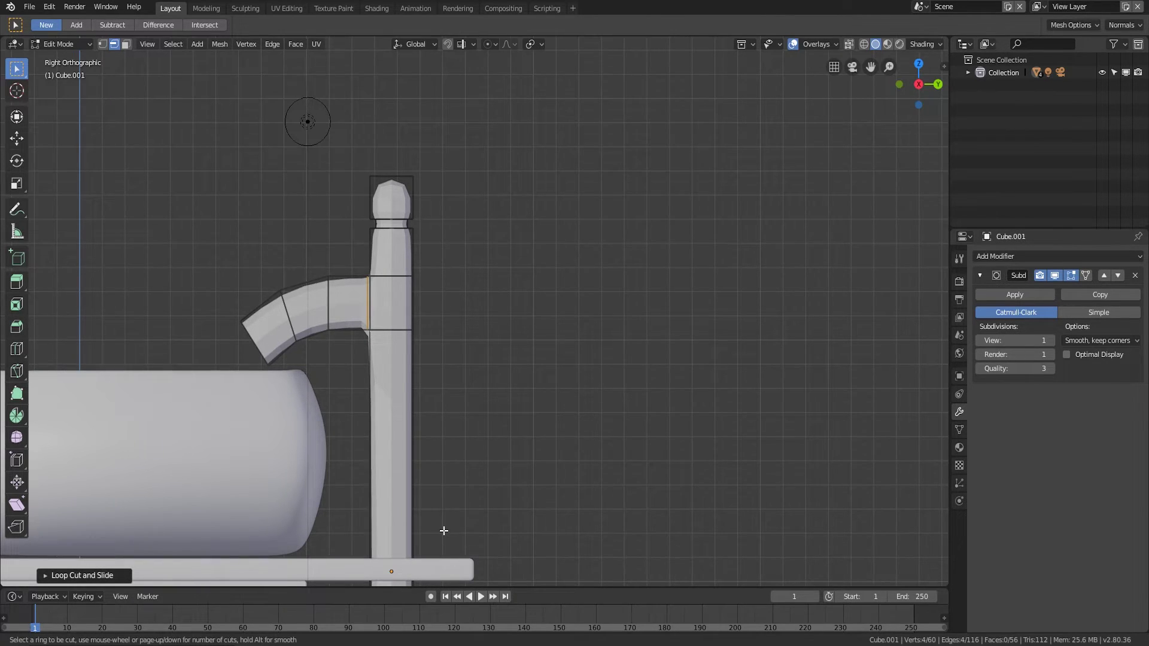
pyautogui.press('Escape')
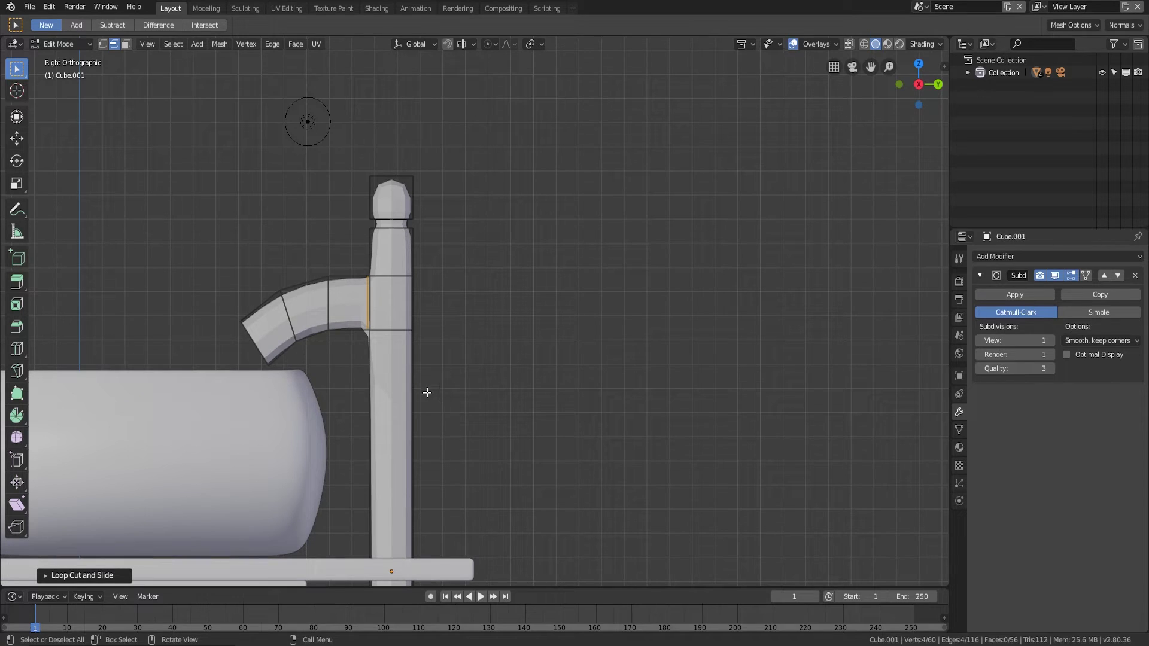
pyautogui.rightClick(401, 421)
# - Add supporting edge loops around the vertical pipe just below and just above the spout junction
pyautogui.hotkey('ctrl', 'r')
pyautogui.click(431, 490)
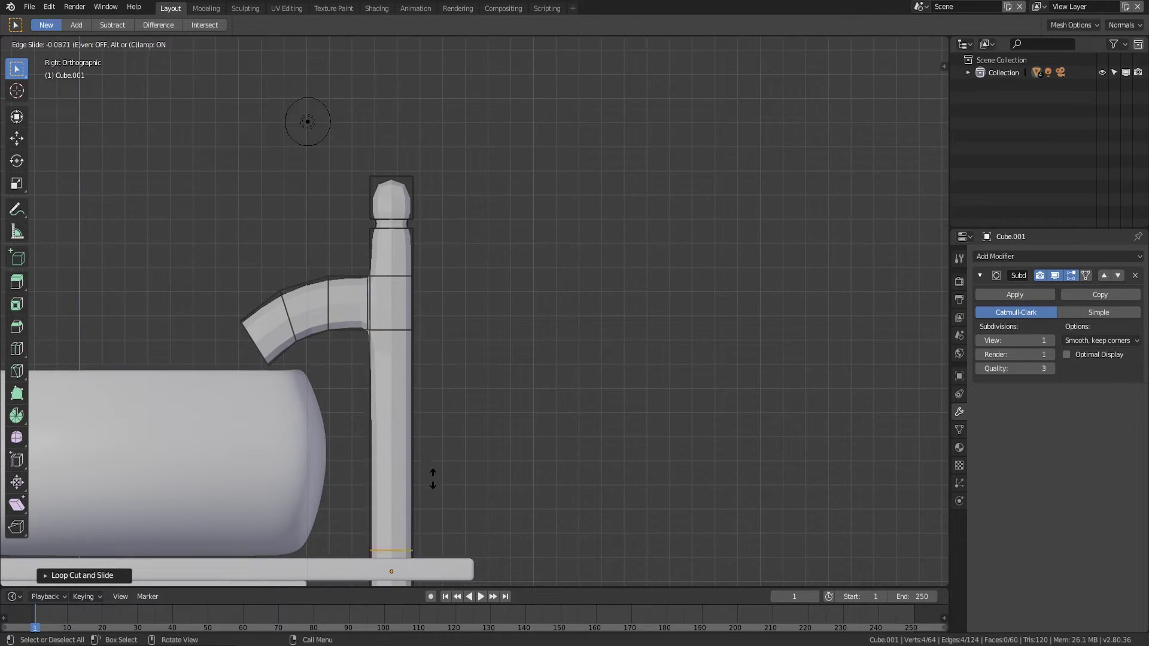
pyautogui.click(457, 267)
pyautogui.hotkey('ctrl', 'r')
pyautogui.click(412, 256)
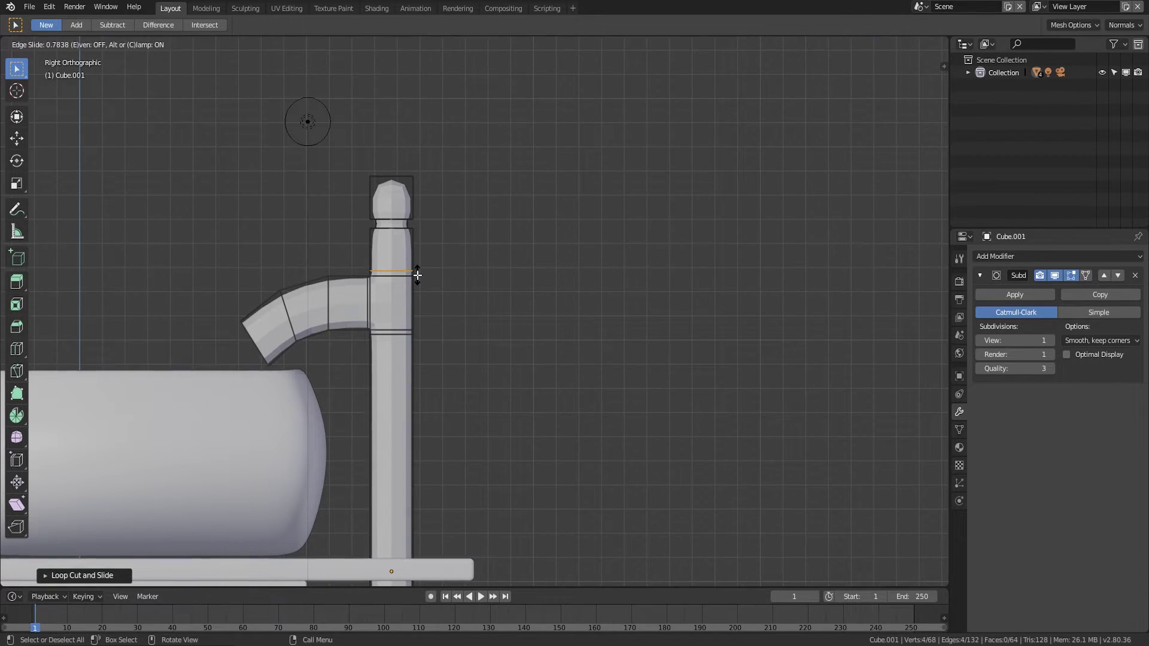
pyautogui.click(417, 275)
# - Add supporting edge loops around the vertical pipe tight against the lower and upper edges of the groove
pyautogui.hotkey('ctrl', 'r')
pyautogui.click(412, 247)
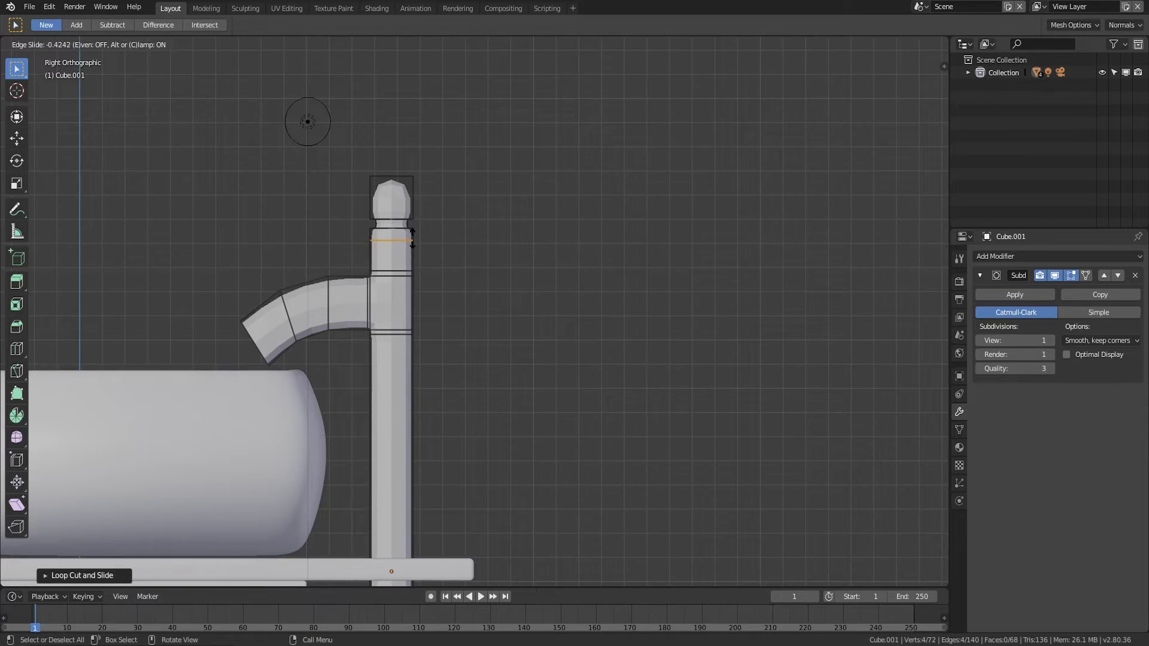
pyautogui.click(412, 233)
pyautogui.hotkey('ctrl', 'r')
pyautogui.click(410, 220)
pyautogui.click(412, 215)
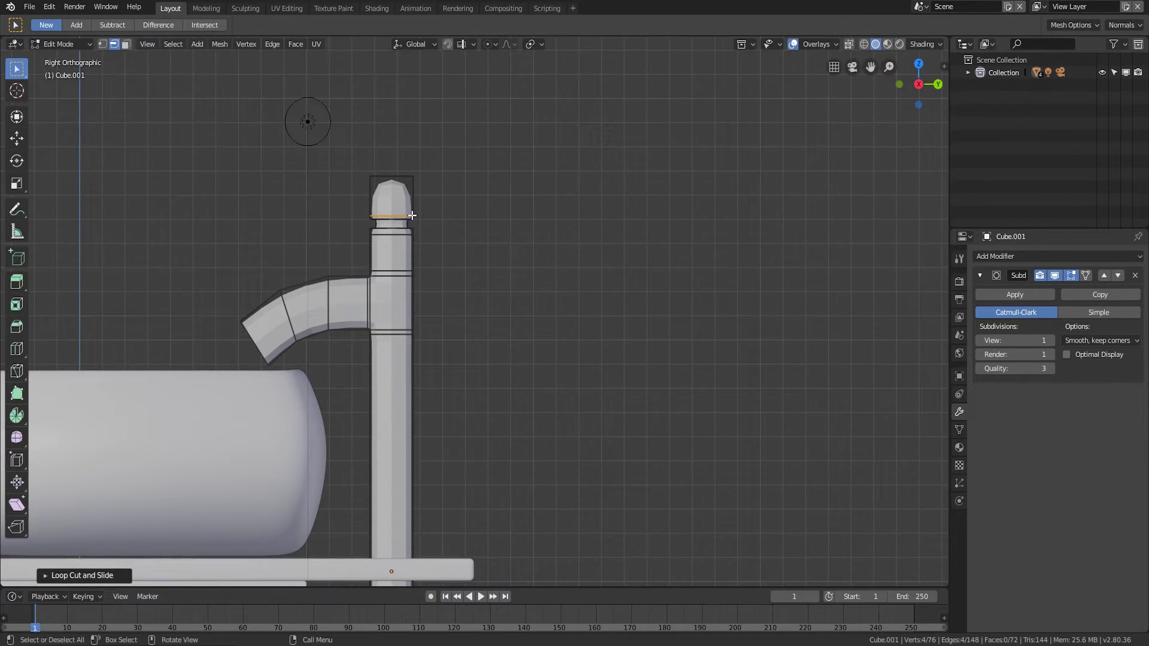
# - Add an edge loop just below the faucet's top and scale it outward to flare the head
pyautogui.hotkey('ctrl', 'r')
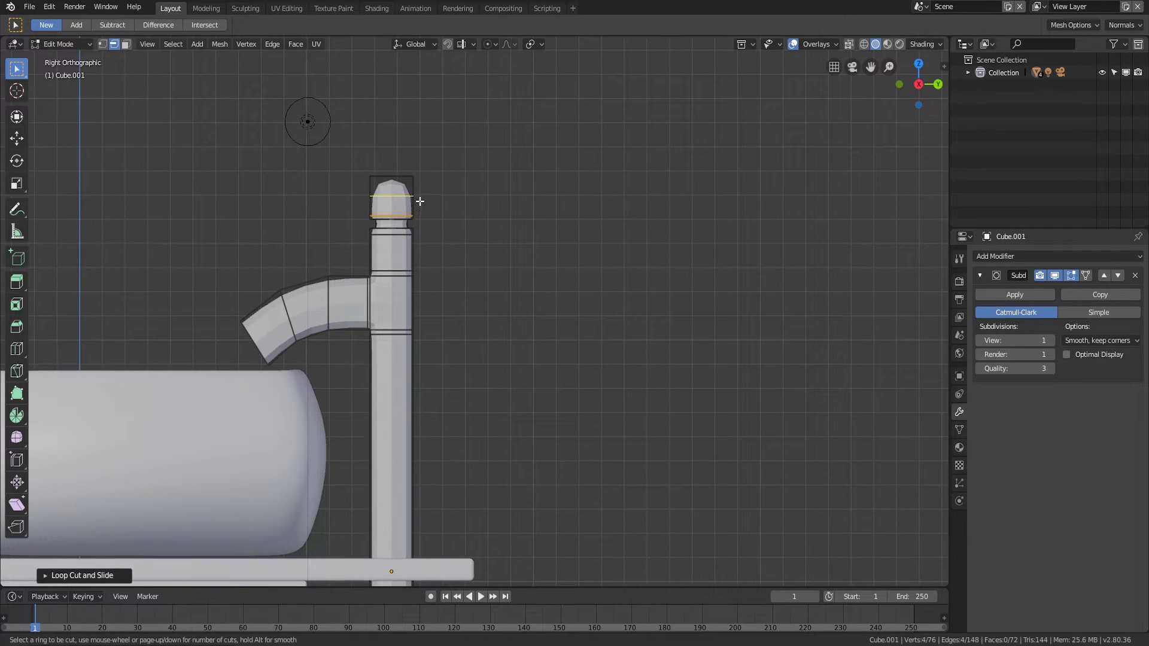
pyautogui.click(417, 195)
pyautogui.click(421, 181)
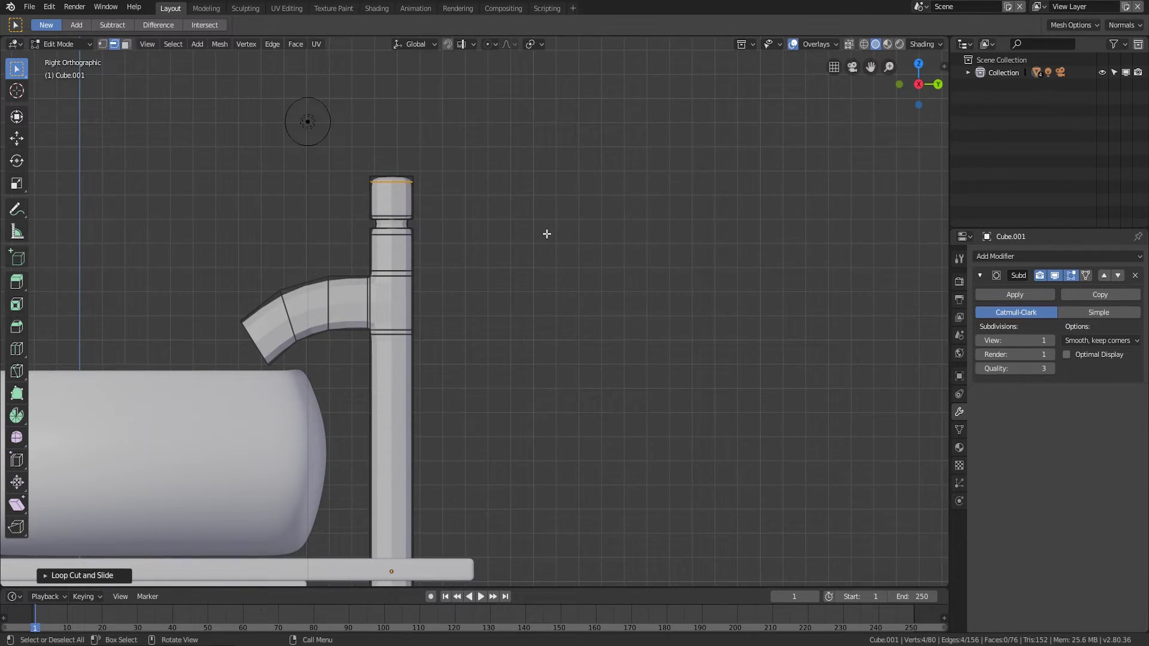
pyautogui.press('s')
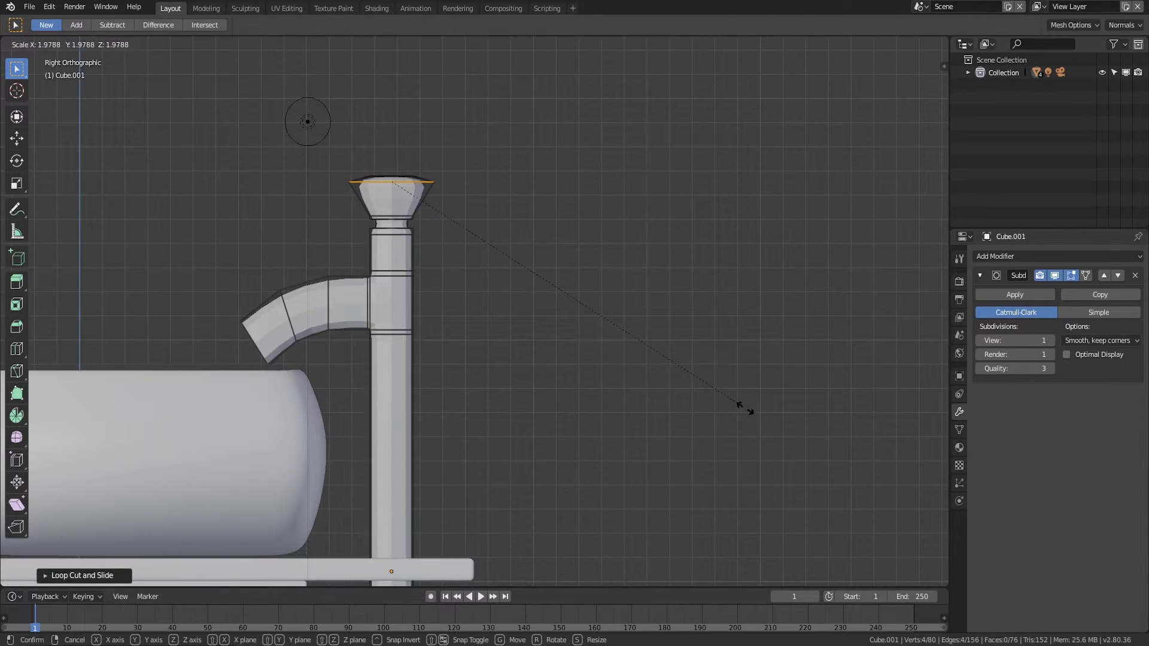
pyautogui.click(707, 377)
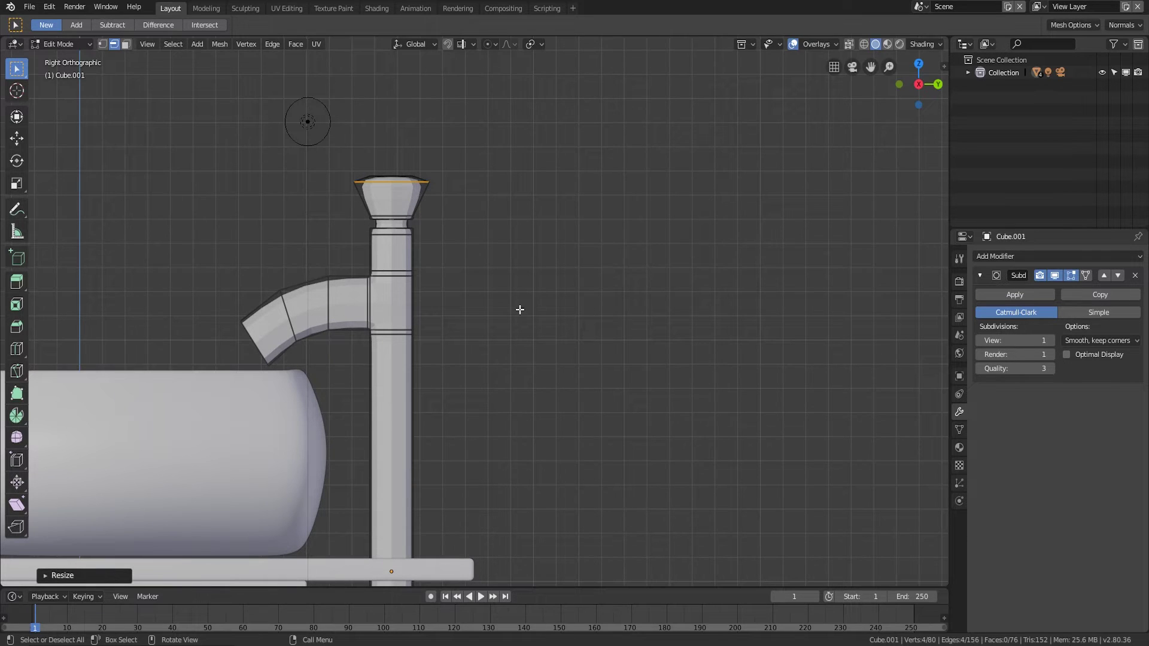
pyautogui.press('Tab')
# - Apply the Subdivision modifier to the faucet and examine the resulting mesh up close
pyautogui.moveTo(471, 295); pyautogui.dragTo(513, 341, button='middle')
pyautogui.scroll(2, 526, 289)
pyautogui.scroll(-6, 526, 283)
pyautogui.click(1016, 297)
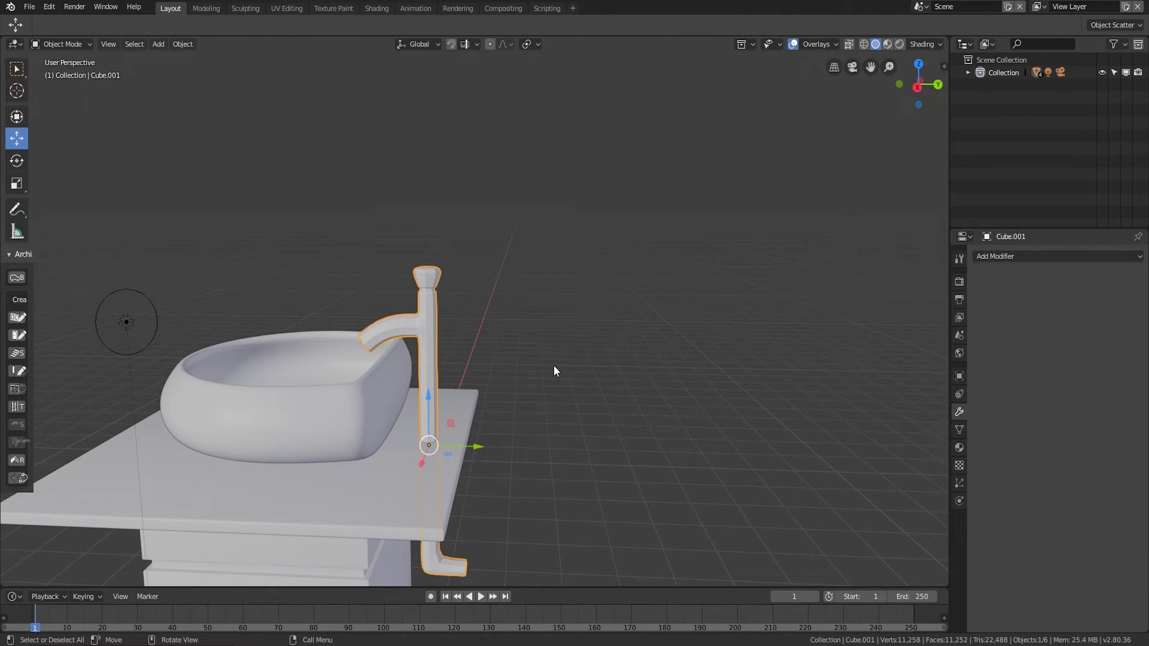
pyautogui.press('Tab')
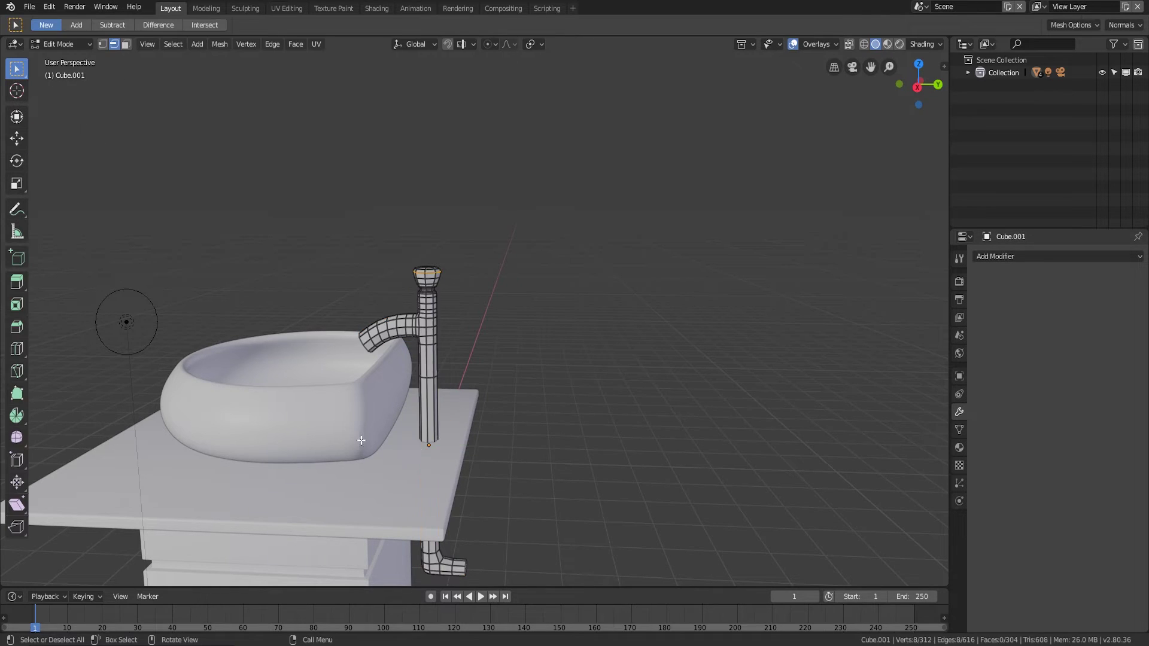
pyautogui.scroll(6, 326, 412)
pyautogui.moveTo(326, 411); pyautogui.dragTo(494, 536, button='middle')
pyautogui.scroll(-5, 316, 479)
pyautogui.press('Tab')
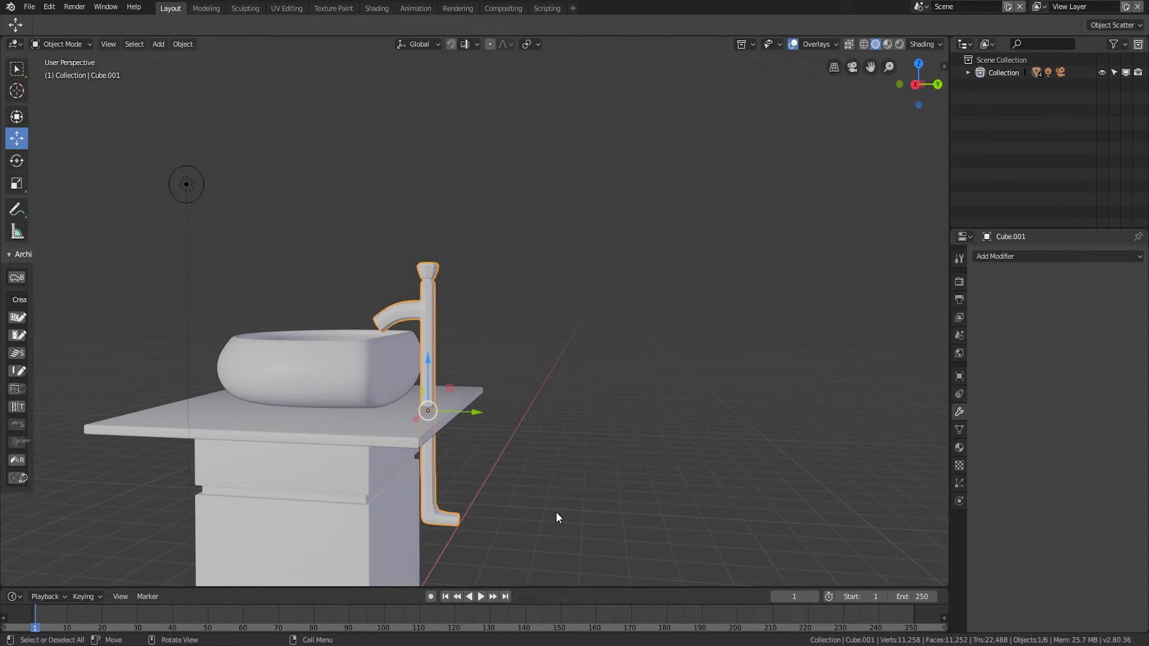
# - Undo applying the Subdivision modifier on the faucet
pyautogui.press('Tab')
pyautogui.press('Tab')
pyautogui.press('Tab')
pyautogui.press('Tab')
pyautogui.press('Tab')
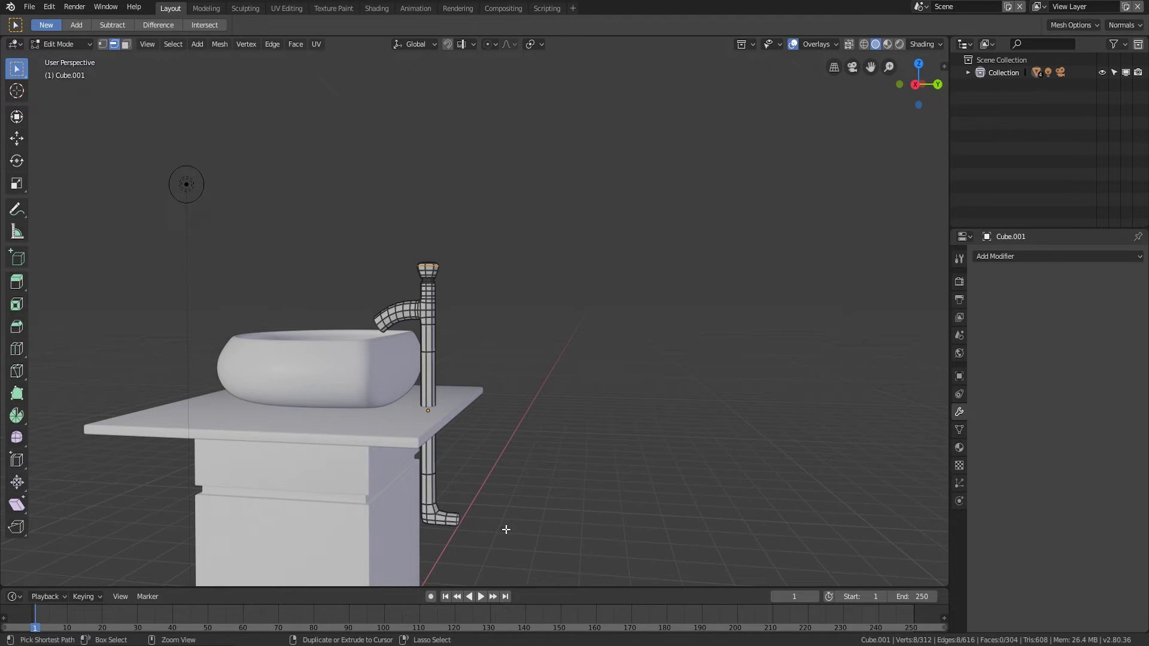
pyautogui.press('Tab')
pyautogui.hotkey('ctrl', '1')
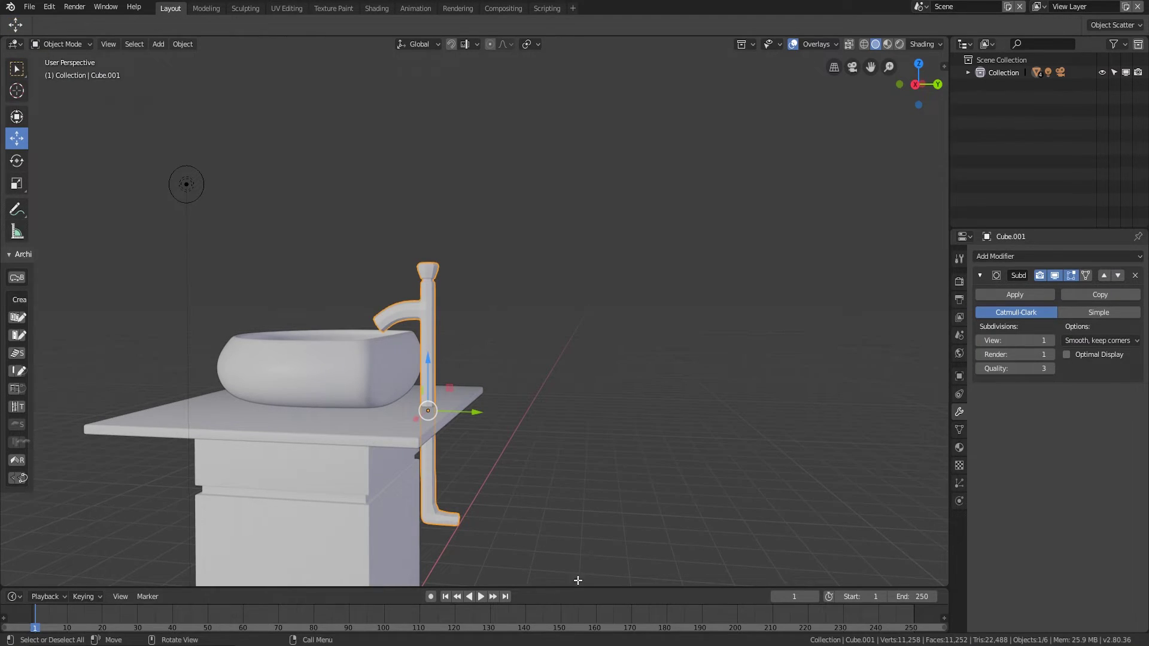
# - Add an edge loop to the short horizontal pipe under the glass panel, close to its elbow
pyautogui.scroll(3, 568, 479)
pyautogui.scroll(3, 449, 355)
pyautogui.press('Tab')
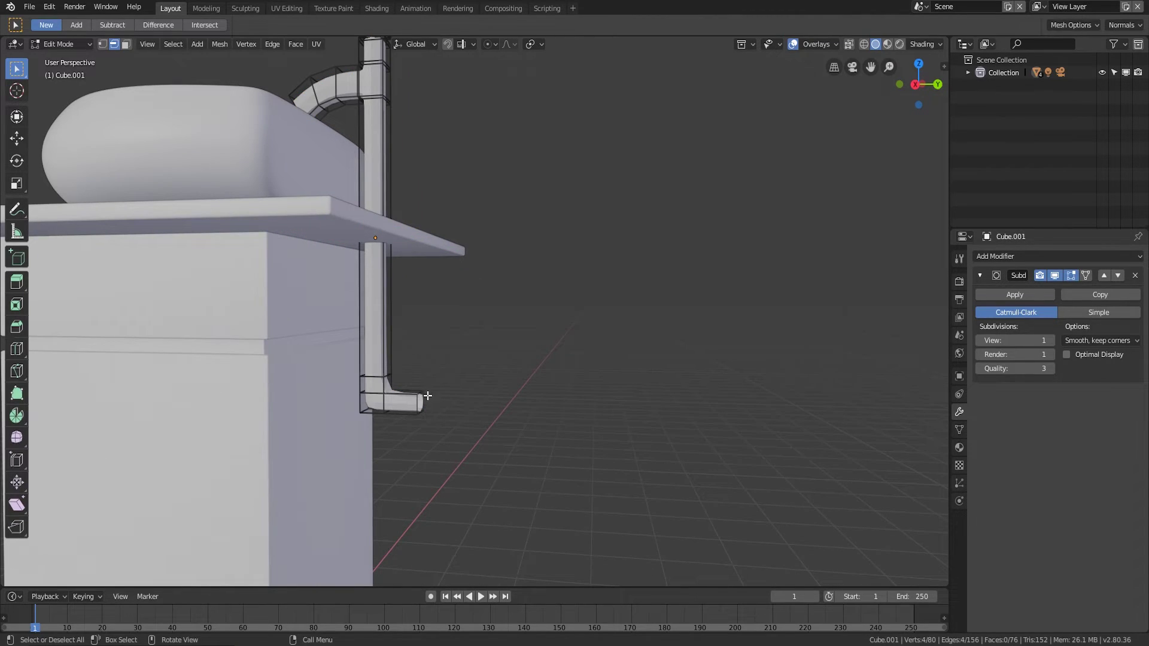
pyautogui.press('KP_3')
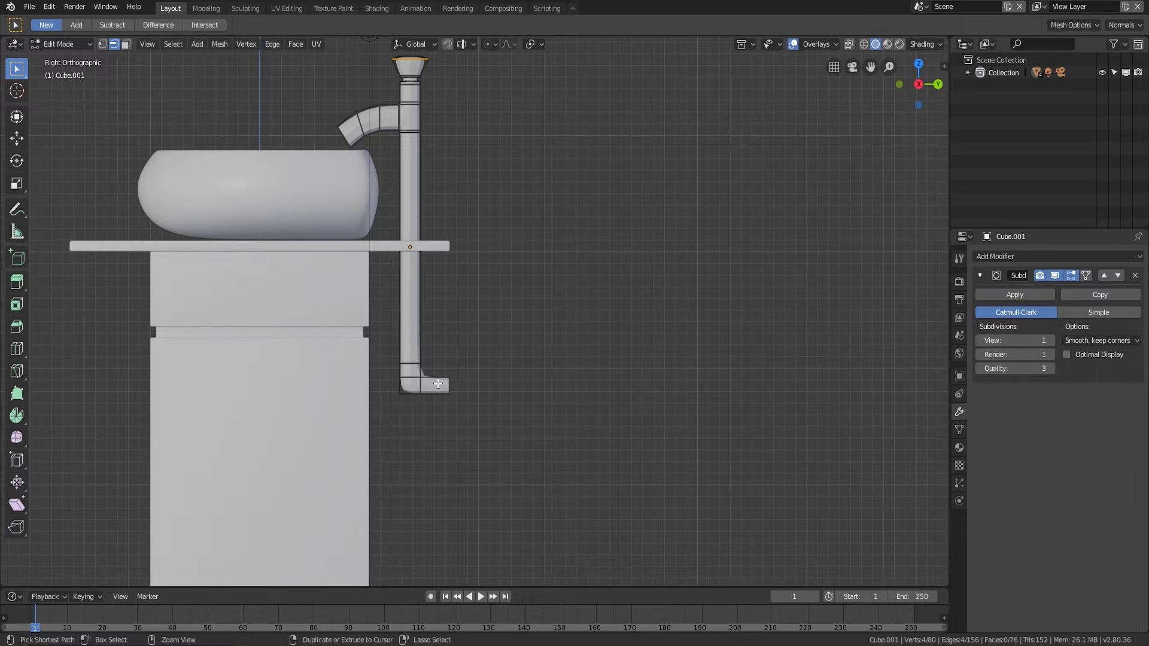
pyautogui.hotkey('ctrl', 'r')
pyautogui.click(430, 381)
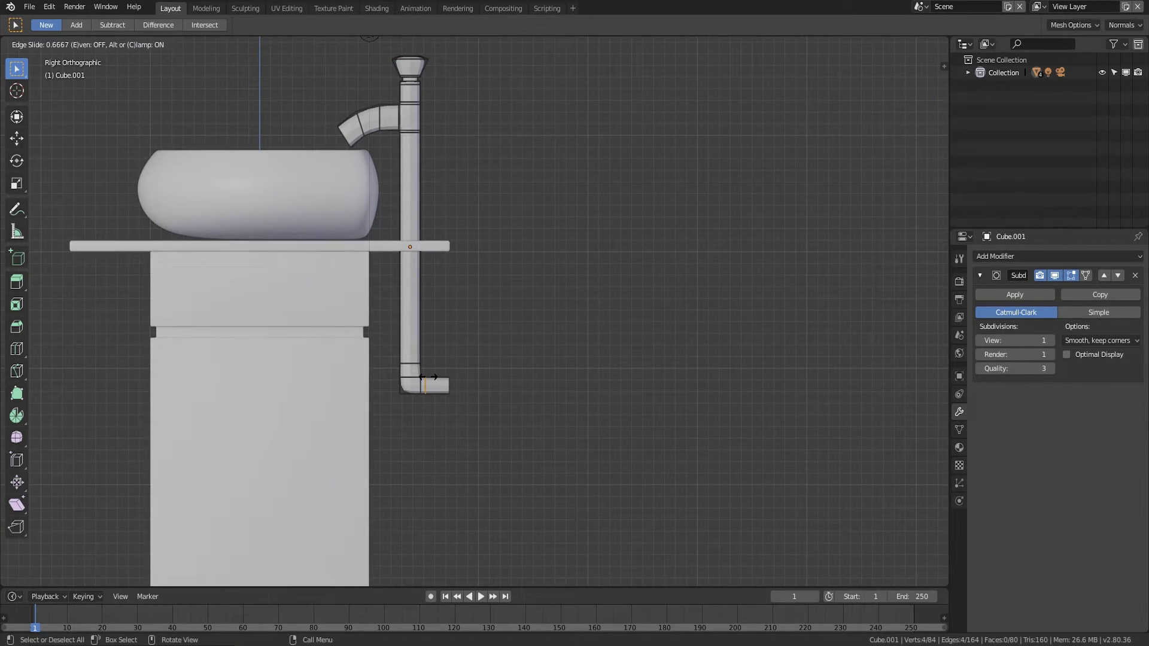
pyautogui.click(429, 377)
pyautogui.press('Tab')
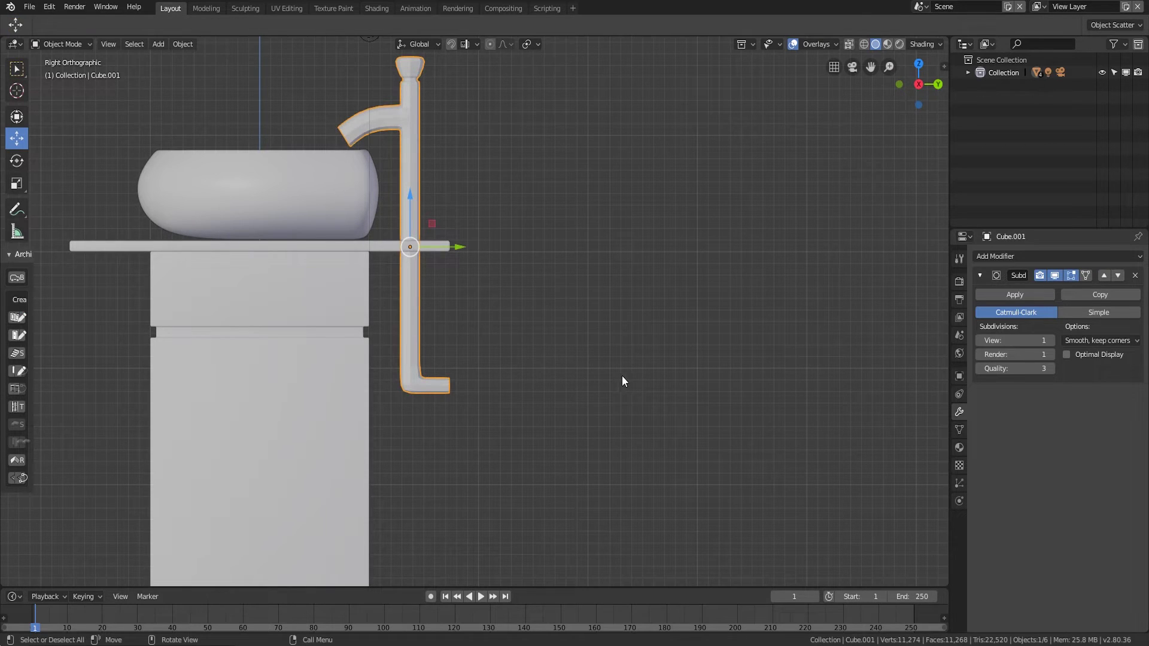
# - Apply the faucet's Subdivision modifier and add a new Subdivision Surface modifier with View and Render levels of 2
pyautogui.click(1025, 298)
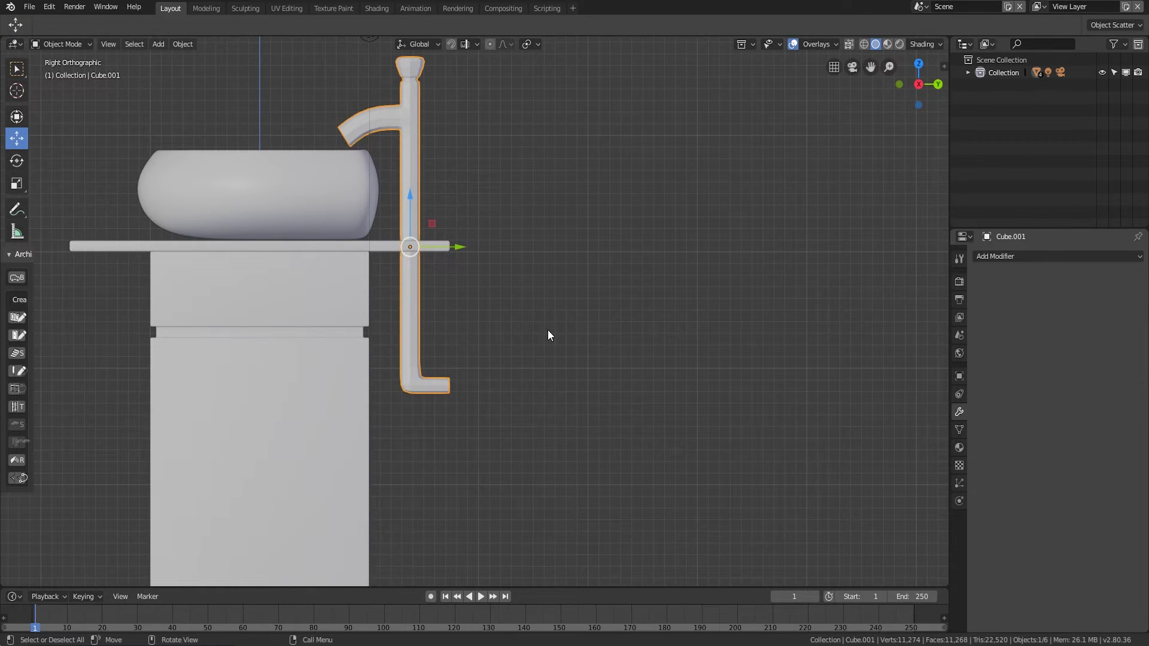
pyautogui.click(1006, 256)
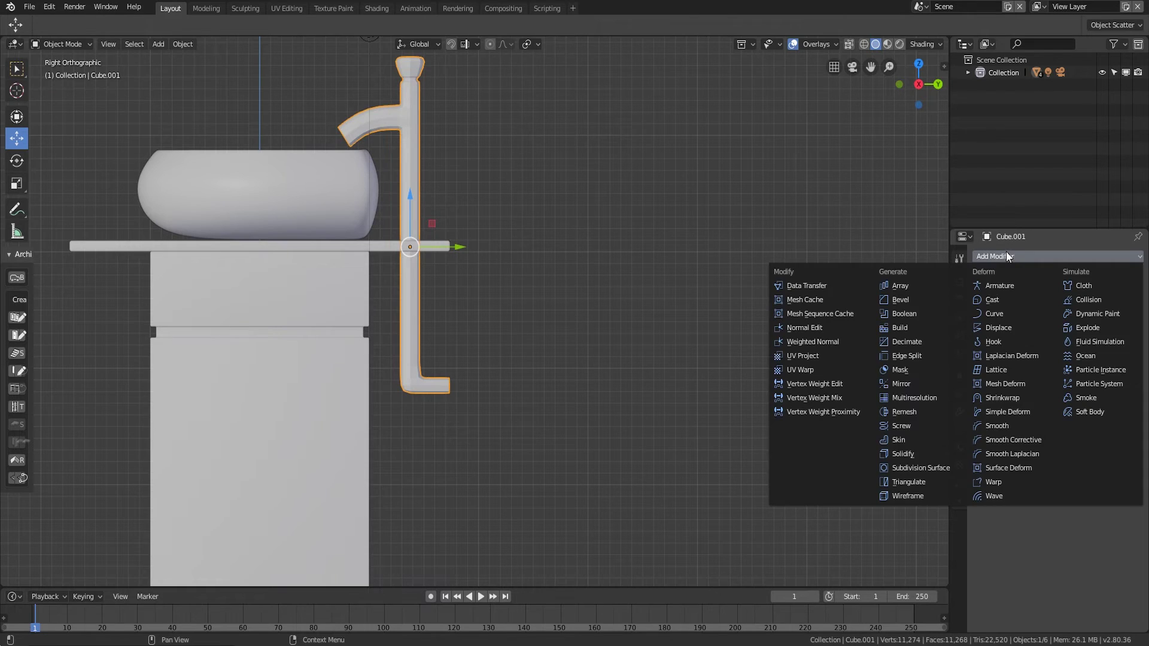
pyautogui.click(922, 468)
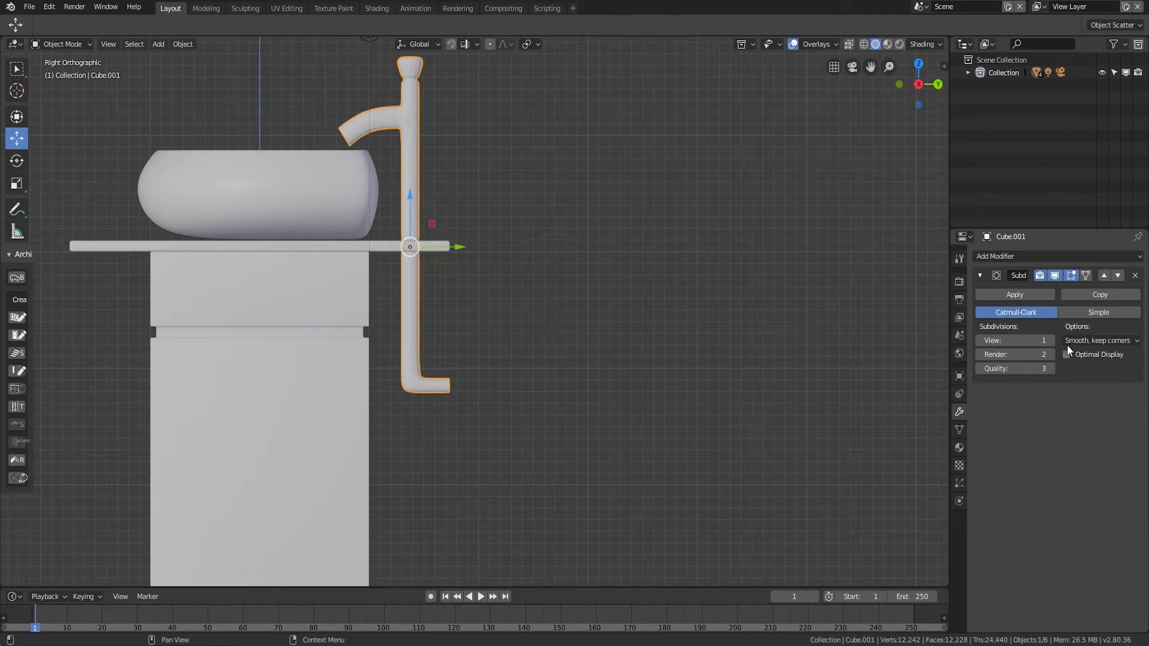
pyautogui.click(1052, 339)
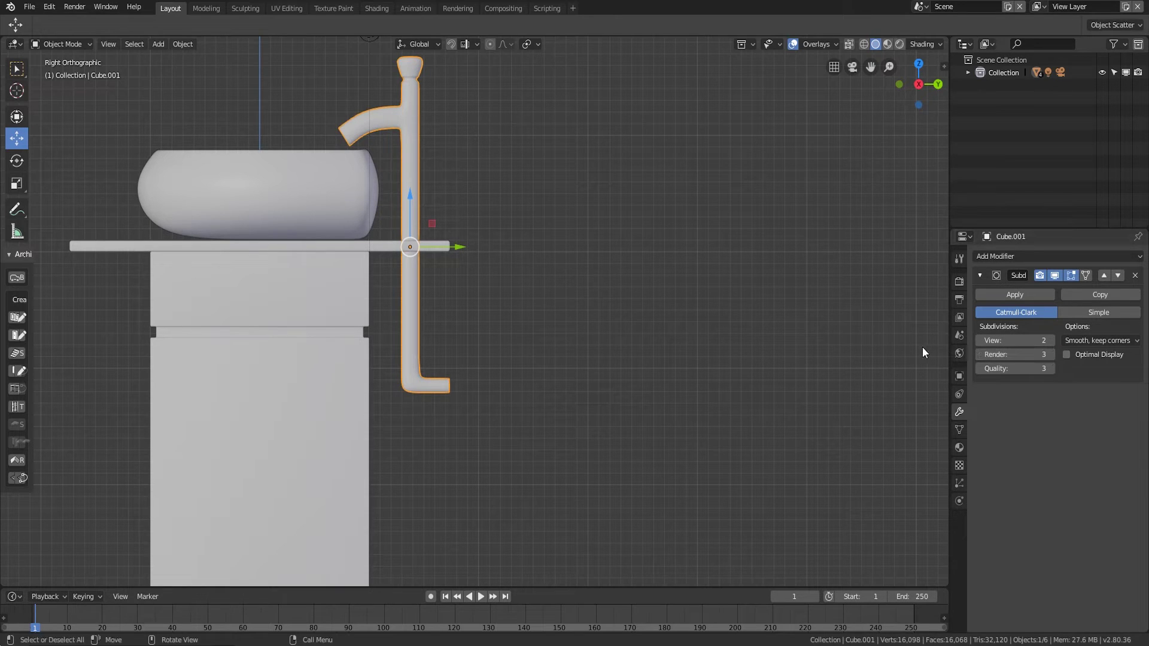
pyautogui.moveTo(519, 311); pyautogui.dragTo(555, 361, button='middle')
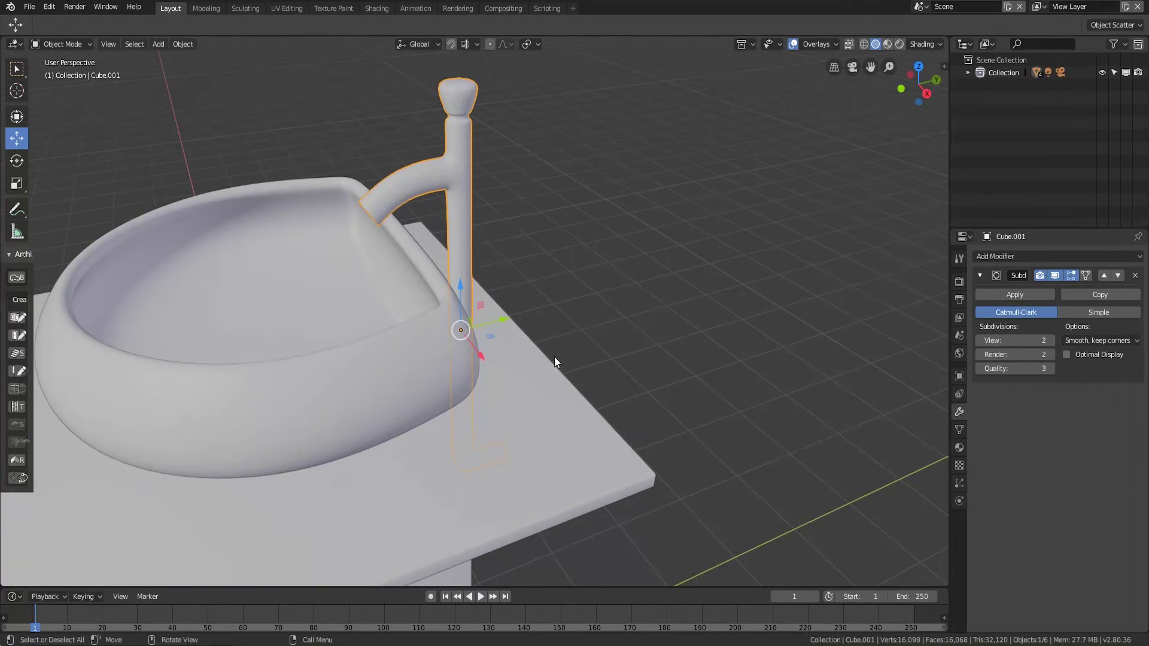
pyautogui.press('Tab')
pyautogui.scroll(6, 505, 326)
pyautogui.moveTo(495, 325); pyautogui.dragTo(569, 343, button='middle')
pyautogui.scroll(-8, 437, 295)
pyautogui.press('Tab')
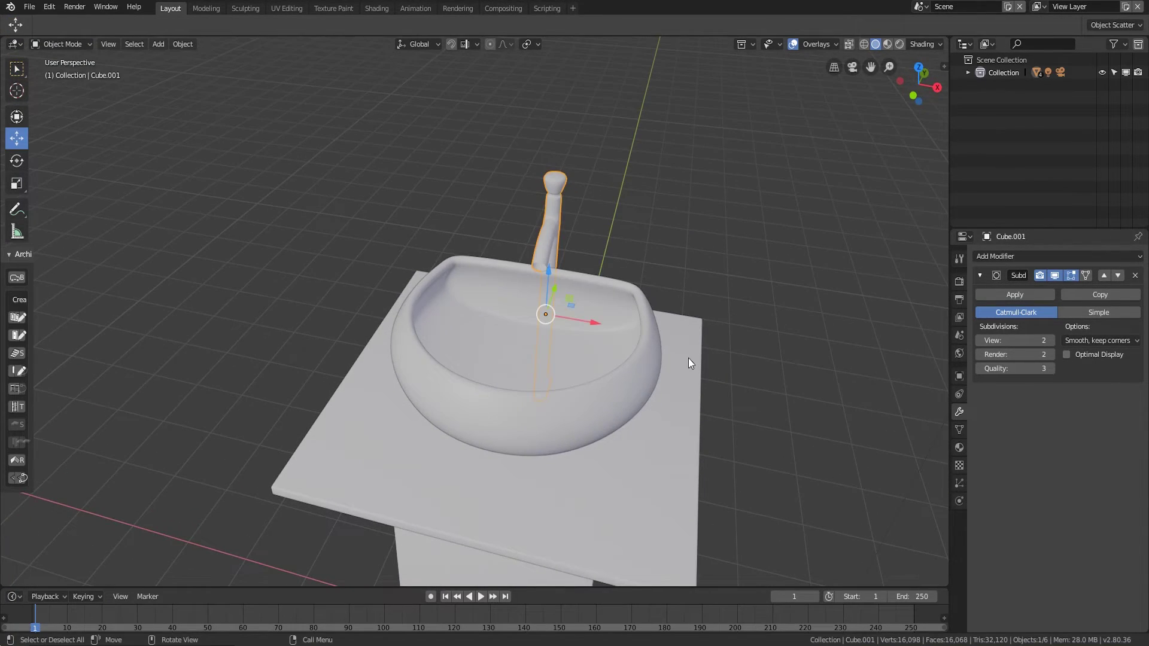
# - Set the faucet to smooth shading
pyautogui.moveTo(688, 357); pyautogui.dragTo(648, 335, button='middle')
pyautogui.click(177, 46)
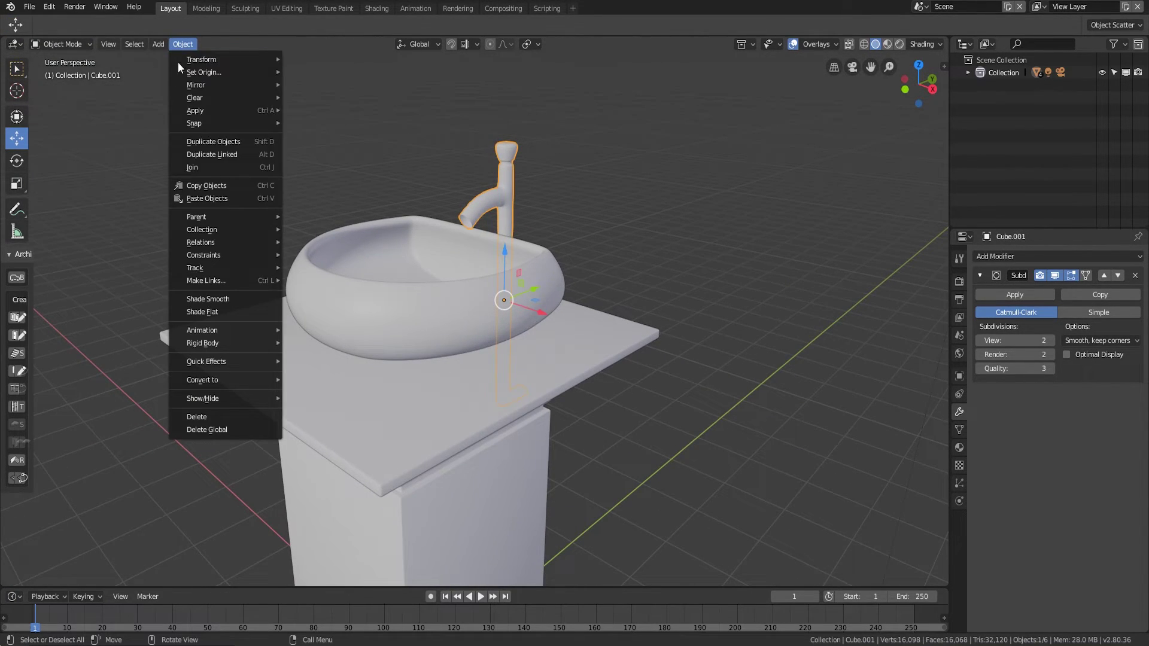
pyautogui.click(214, 299)
pyautogui.moveTo(591, 256); pyautogui.dragTo(508, 253, button='middle')
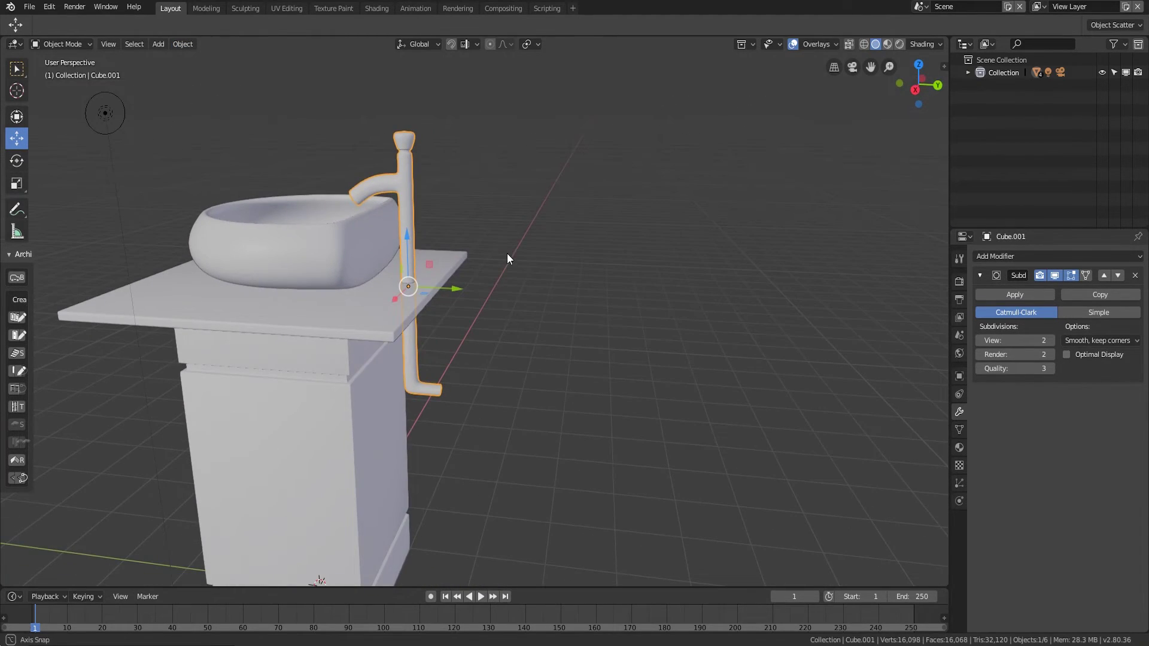
# - Add a Solidify modifier to the faucet and place it above the Subdivision modifier in the stack
pyautogui.click(1014, 257)
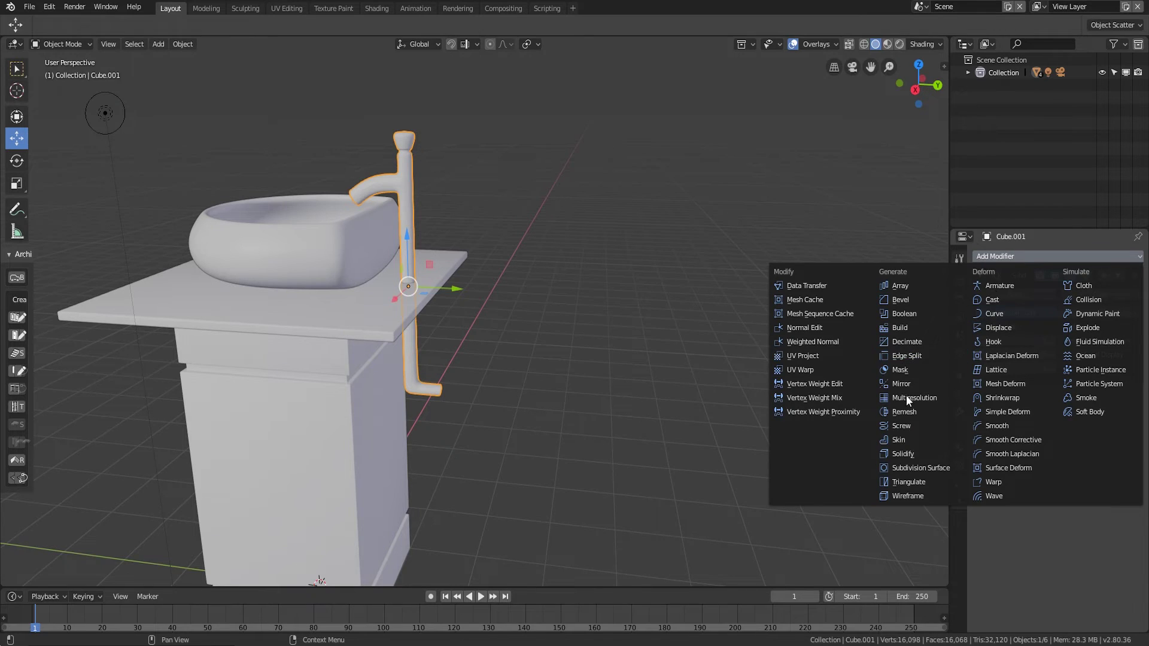
pyautogui.click(911, 455)
pyautogui.moveTo(691, 349); pyautogui.dragTo(719, 299, button='middle')
pyautogui.scroll(5, 550, 290)
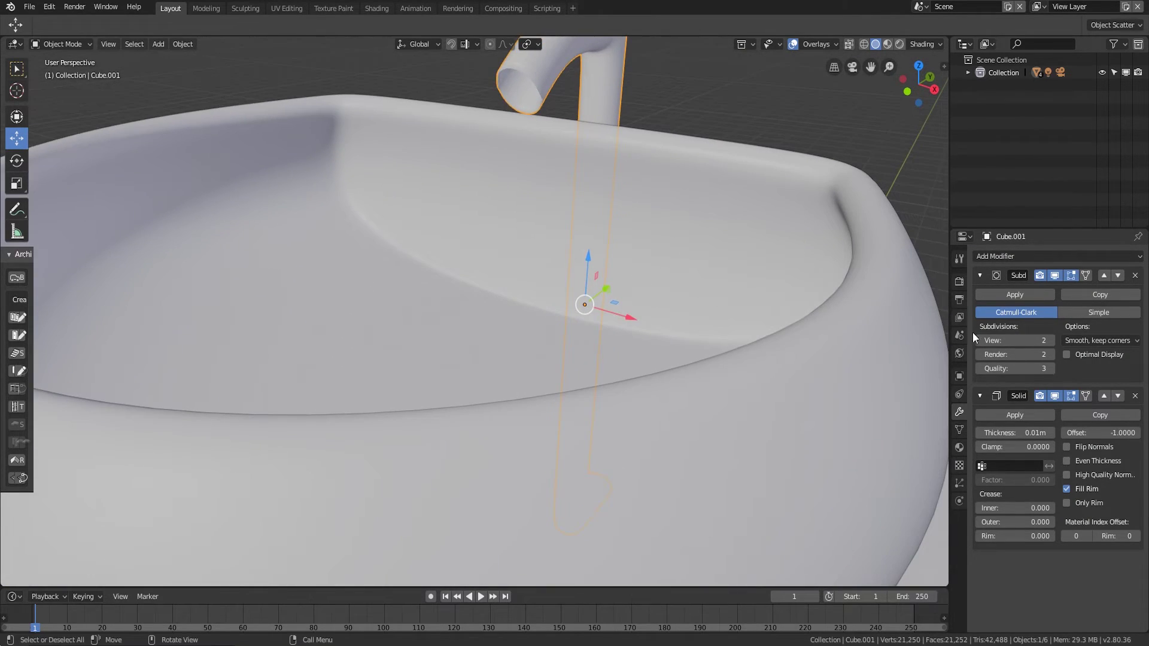
pyautogui.moveTo(1014, 432)
pyautogui.mouseDown()
pyautogui.moveTo(991, 433)
pyautogui.moveTo(1014, 433)
pyautogui.mouseUp()
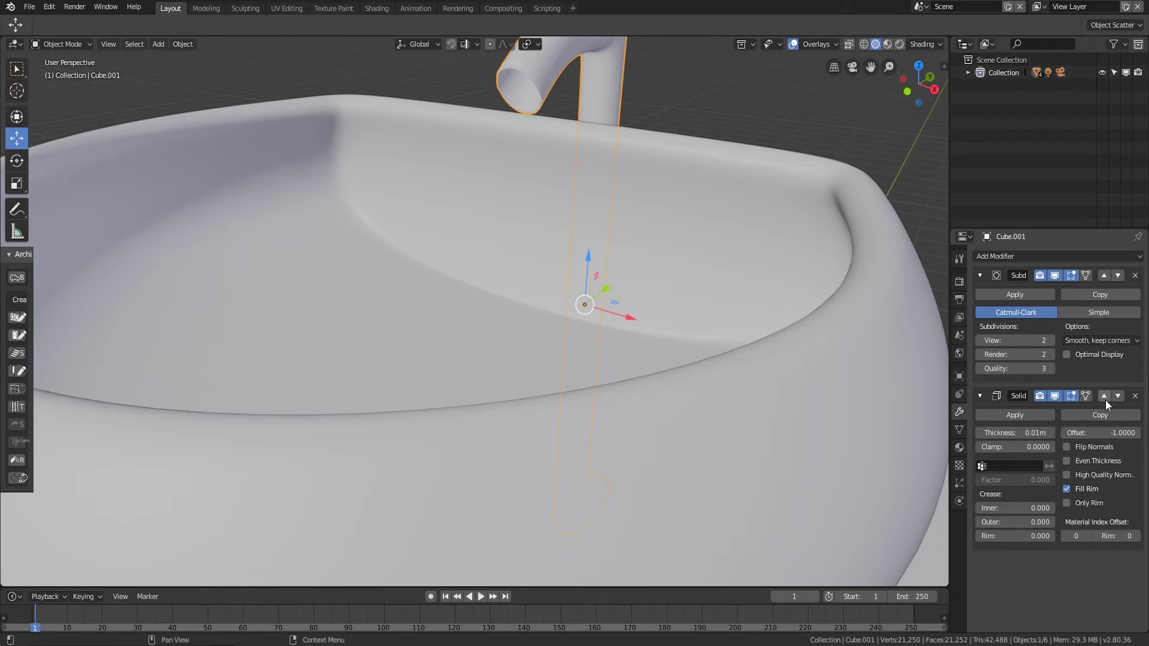
pyautogui.scroll(-8, 558, 140)
pyautogui.keyDown('shift'); pyautogui.moveTo(597, 232); pyautogui.dragTo(573, 217, button='middle'); pyautogui.keyUp('shift')
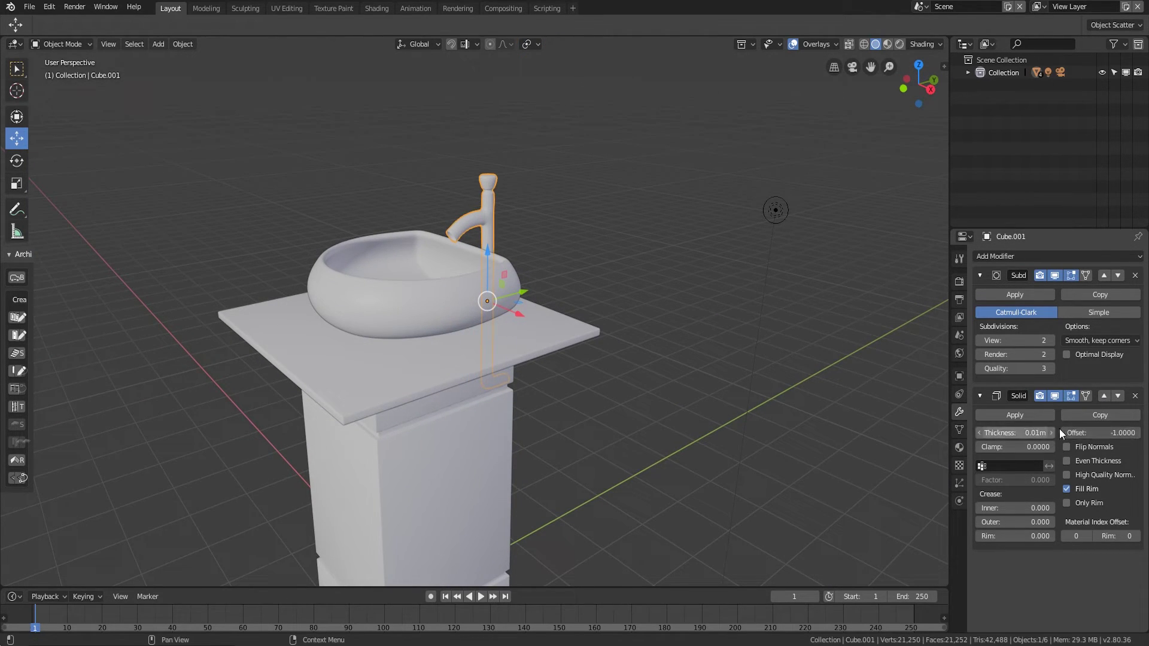
pyautogui.click(1103, 401)
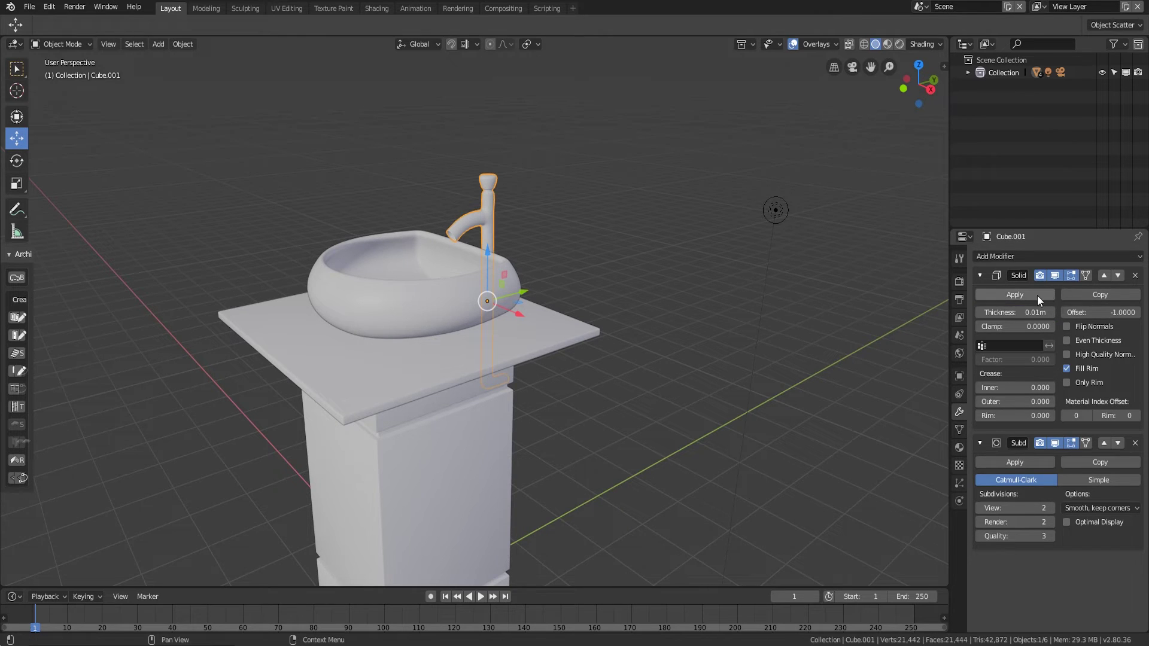
# - Set the faucet's Solidify thickness to 0.013 m and check the spout opening
pyautogui.scroll(6, 545, 336)
pyautogui.moveTo(466, 236); pyautogui.dragTo(497, 328, button='middle')
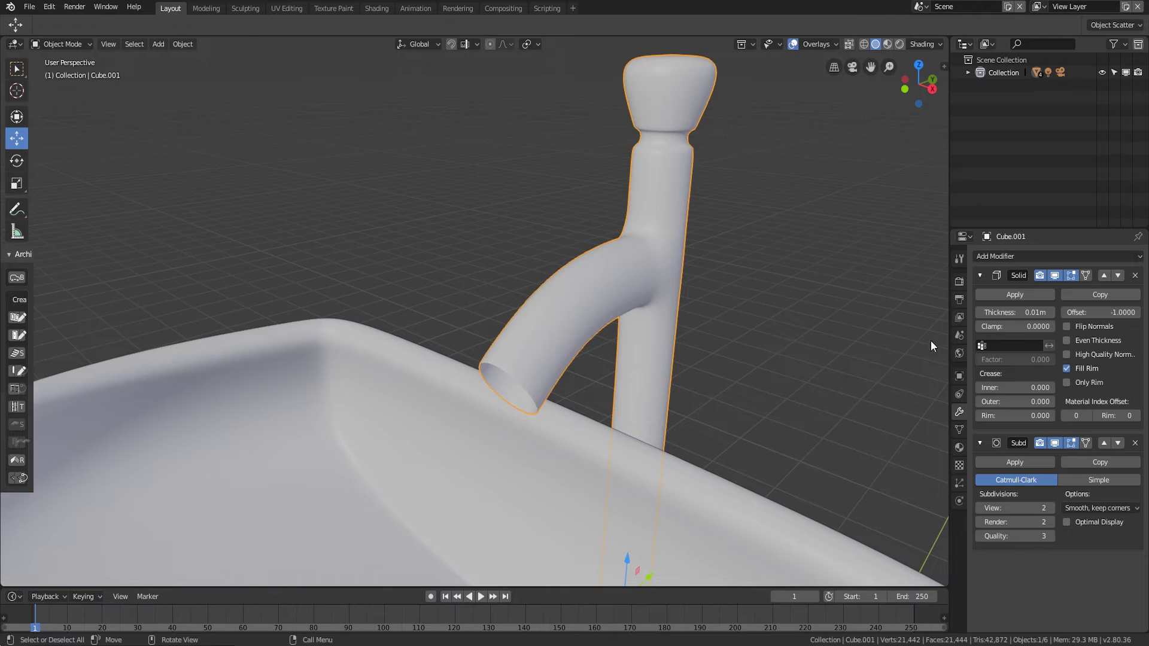
pyautogui.moveTo(1015, 313)
pyautogui.mouseDown()
pyautogui.moveTo(1029, 313)
pyautogui.moveTo(1014, 312)
pyautogui.mouseUp()
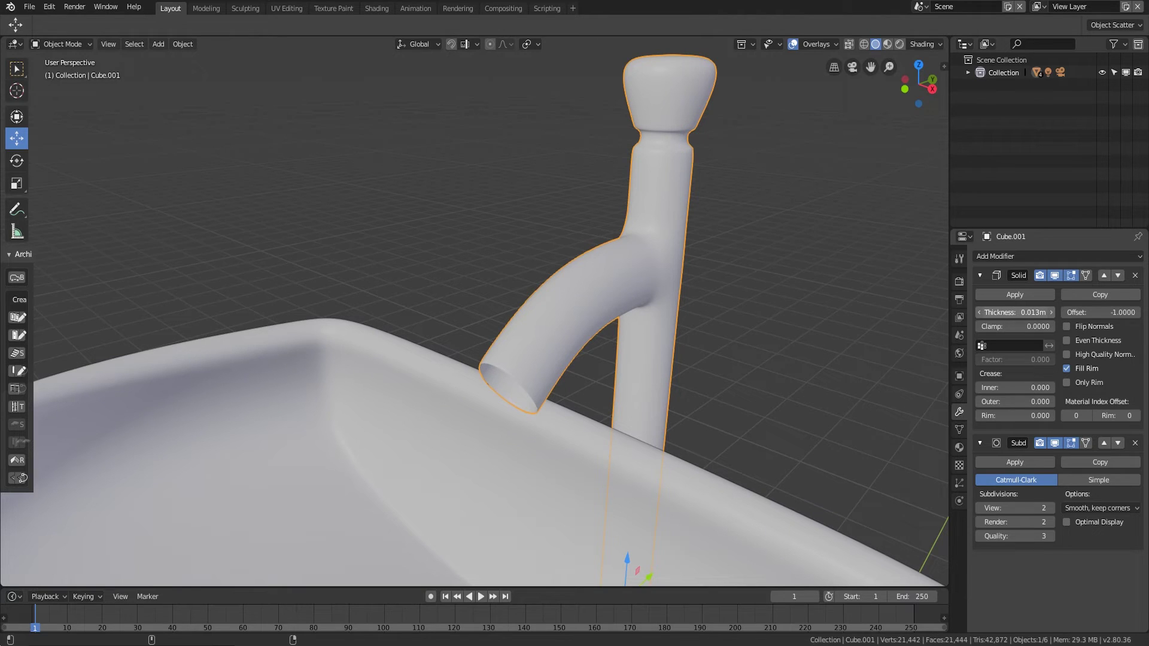
pyautogui.scroll(6, 631, 342)
pyautogui.scroll(-3, 637, 336)
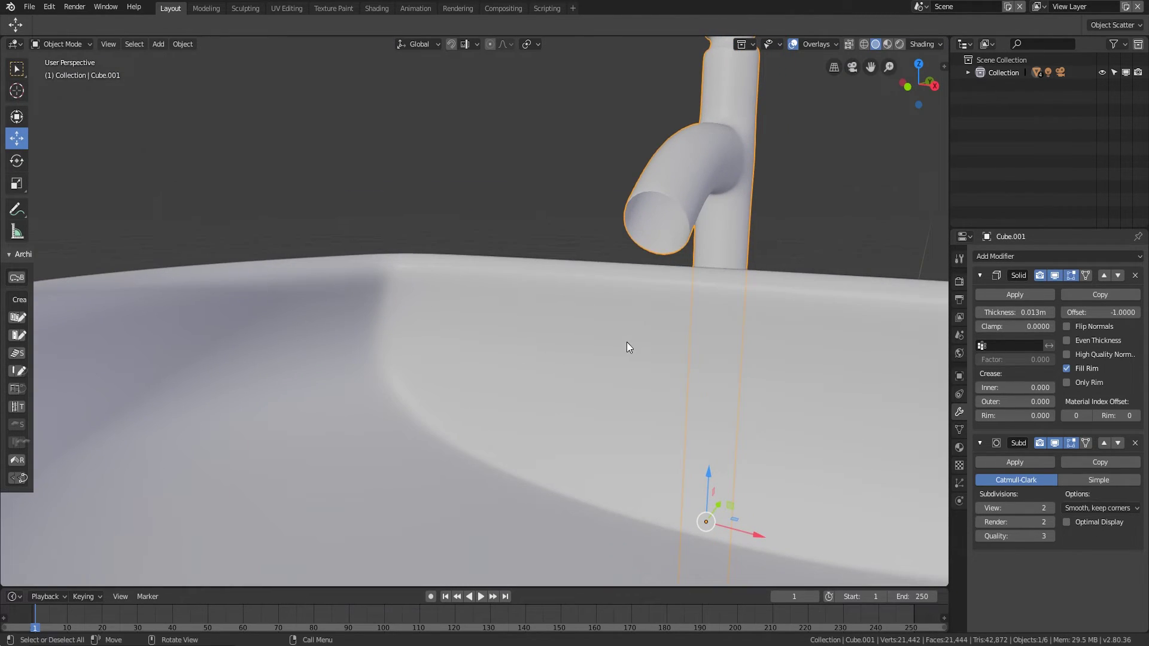
pyautogui.scroll(-8, 727, 310)
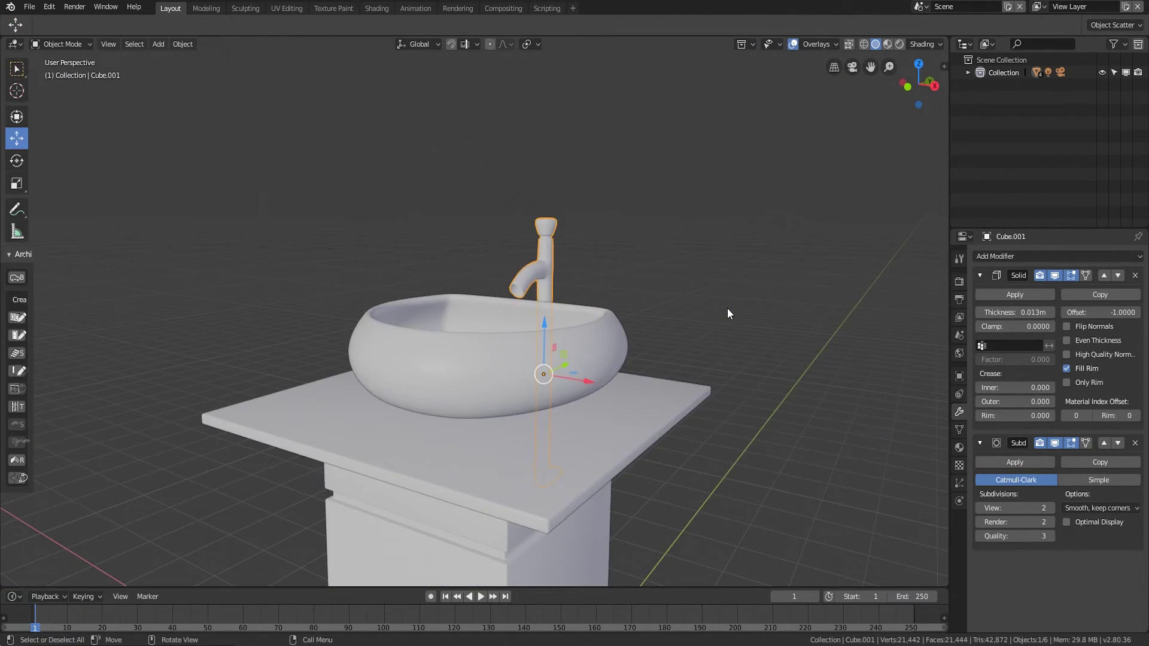
# - Scale the pedestal base to about 0.8 horizontally, keeping its height locked
pyautogui.scroll(-2, 638, 327)
pyautogui.moveTo(631, 304); pyautogui.dragTo(617, 389, button='middle')
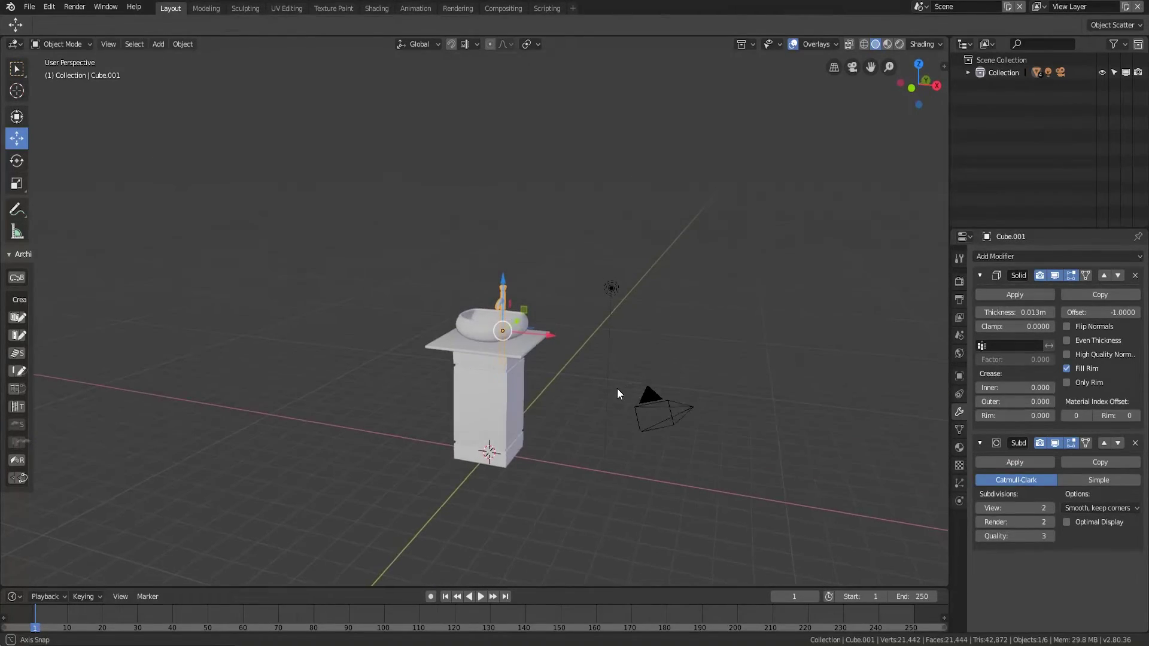
pyautogui.click(502, 415)
pyautogui.press('s')
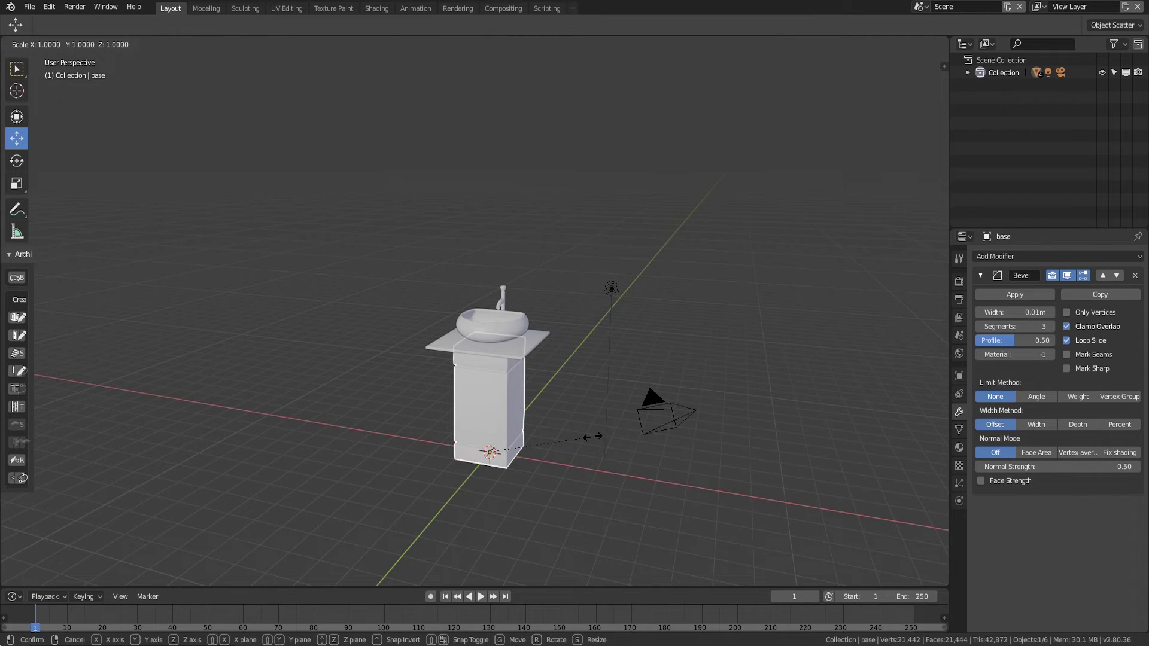
pyautogui.hotkey('shift', 'z')
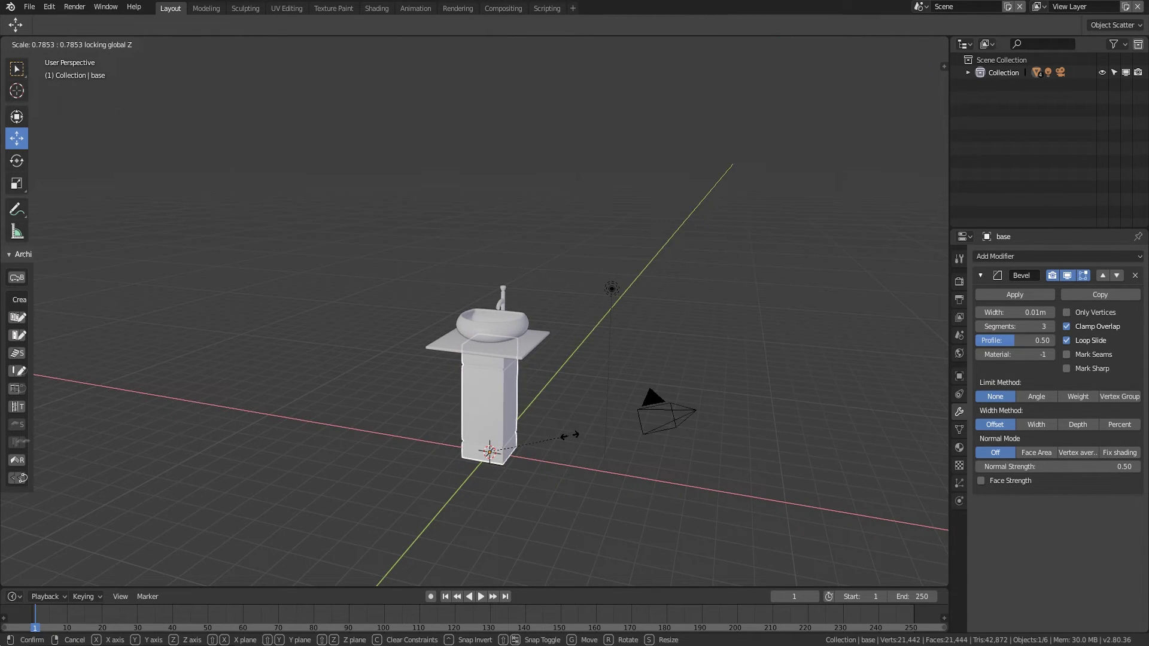
pyautogui.click(576, 439)
# - Examine the washbasin's proportions from several angles, including the base, glass panel, bowl and faucet
pyautogui.moveTo(585, 438); pyautogui.dragTo(616, 426, button='middle')
pyautogui.press('Tab')
pyautogui.press('Tab')
pyautogui.scroll(5, 626, 433)
pyautogui.scroll(-4, 626, 433)
pyautogui.moveTo(625, 434); pyautogui.dragTo(674, 410, button='middle')
pyautogui.click(554, 328)
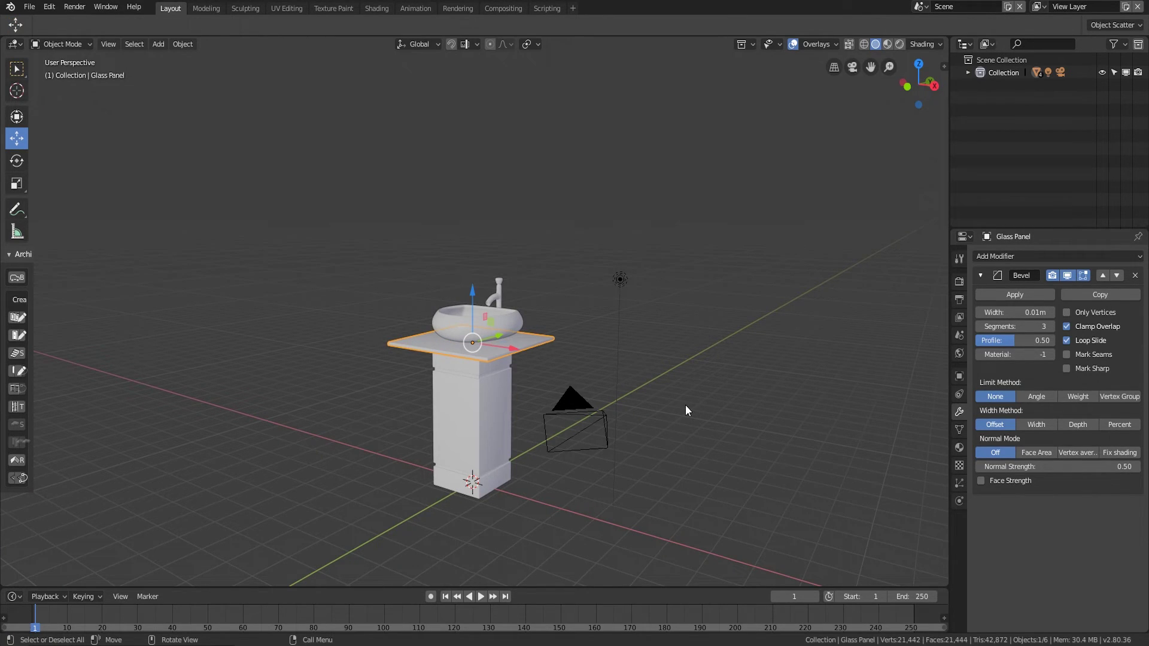
pyautogui.moveTo(658, 404); pyautogui.dragTo(564, 438, button='middle')
pyautogui.scroll(2, 564, 438)
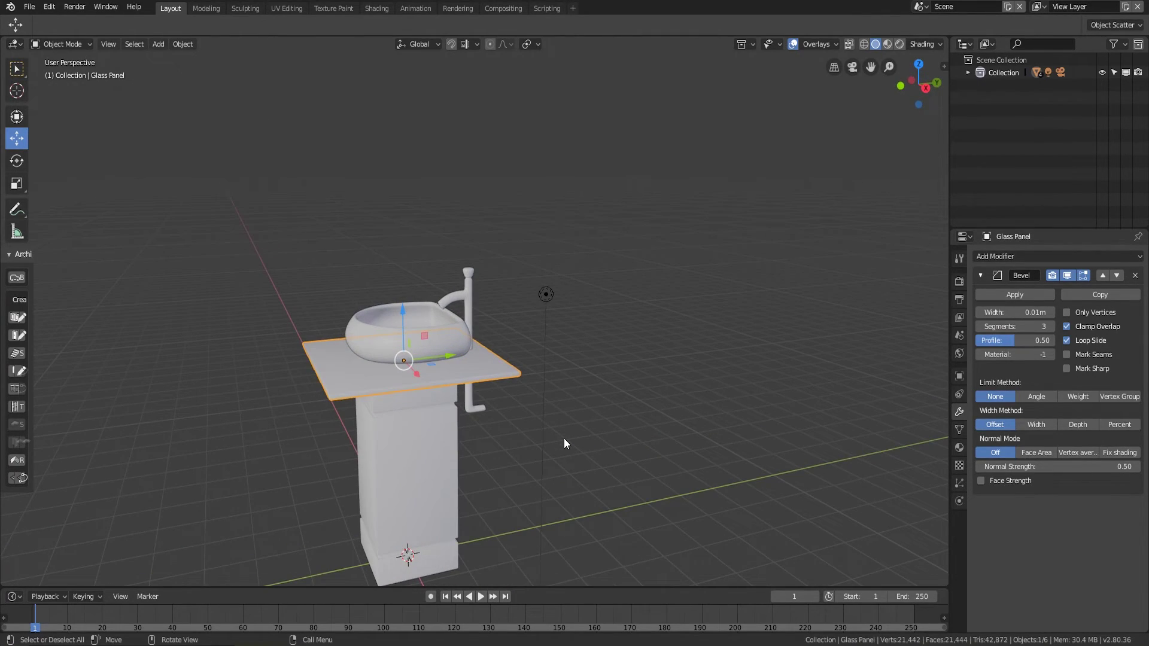
pyautogui.moveTo(487, 439); pyautogui.dragTo(532, 417, button='middle')
pyautogui.scroll(3, 511, 407)
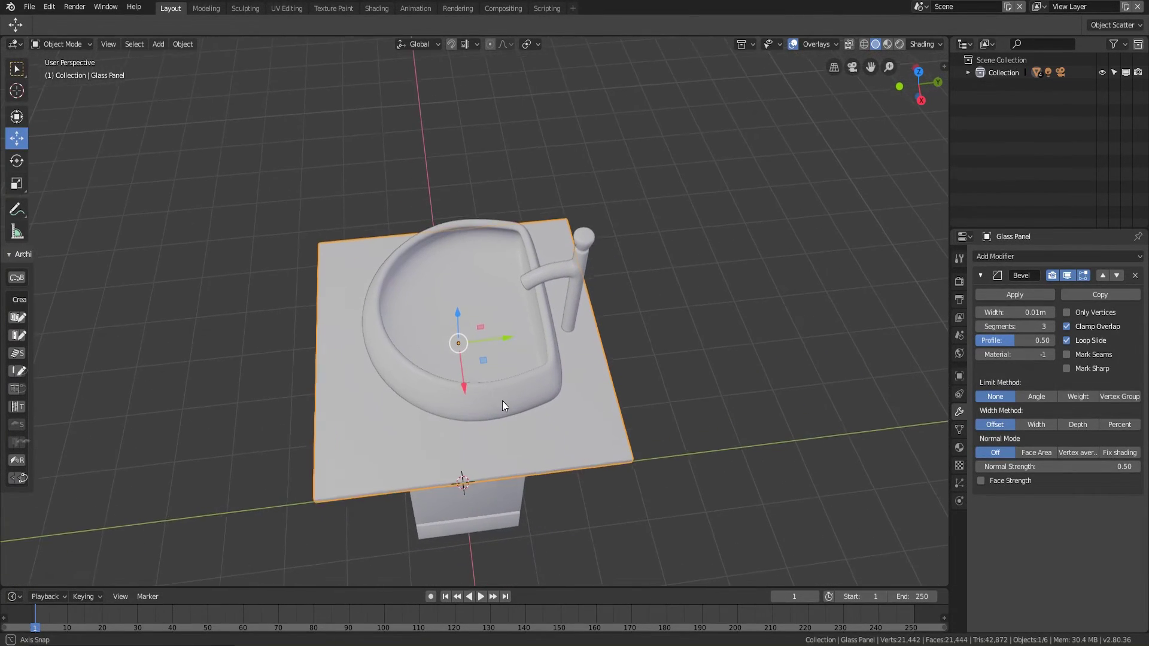
pyautogui.moveTo(541, 405); pyautogui.dragTo(529, 350, button='middle')
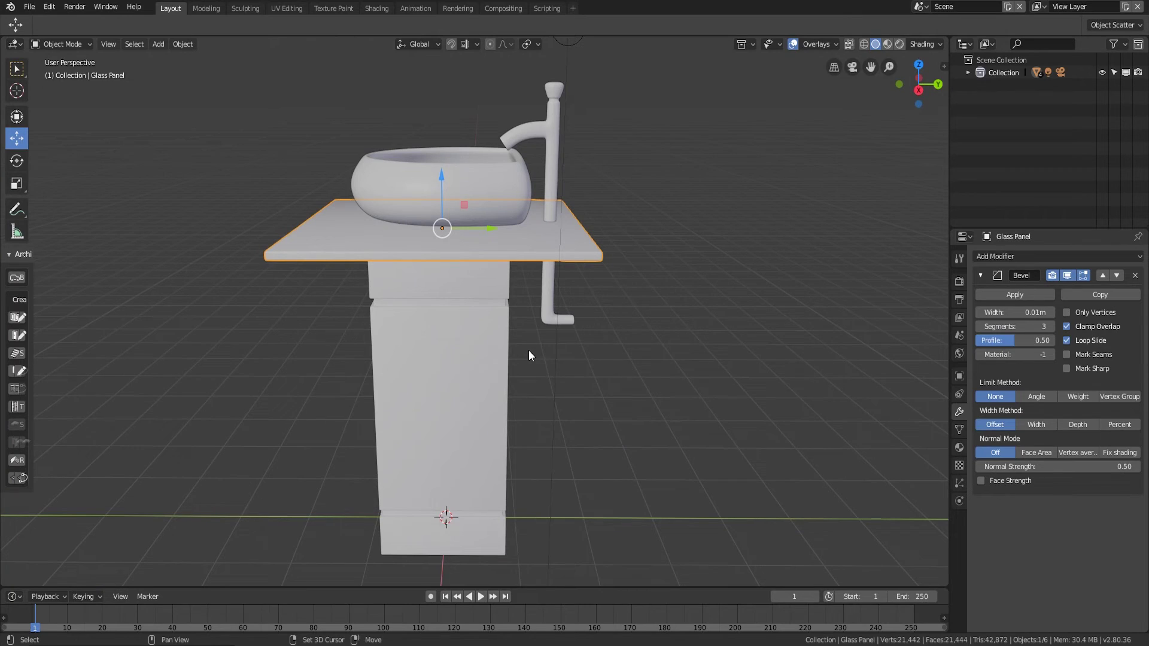
# - Add a cube at the foot of the pedestal and scale it down to fit inside the base
pyautogui.hotkey('shift', 'a')
pyautogui.moveTo(529, 350)
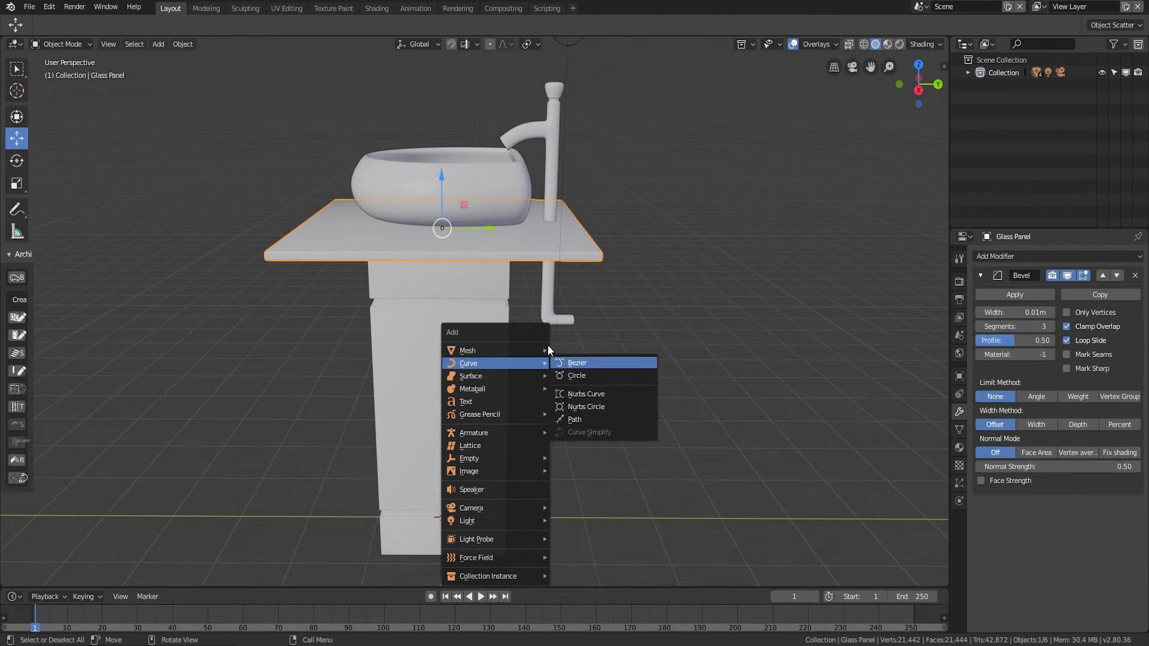
pyautogui.click(592, 364)
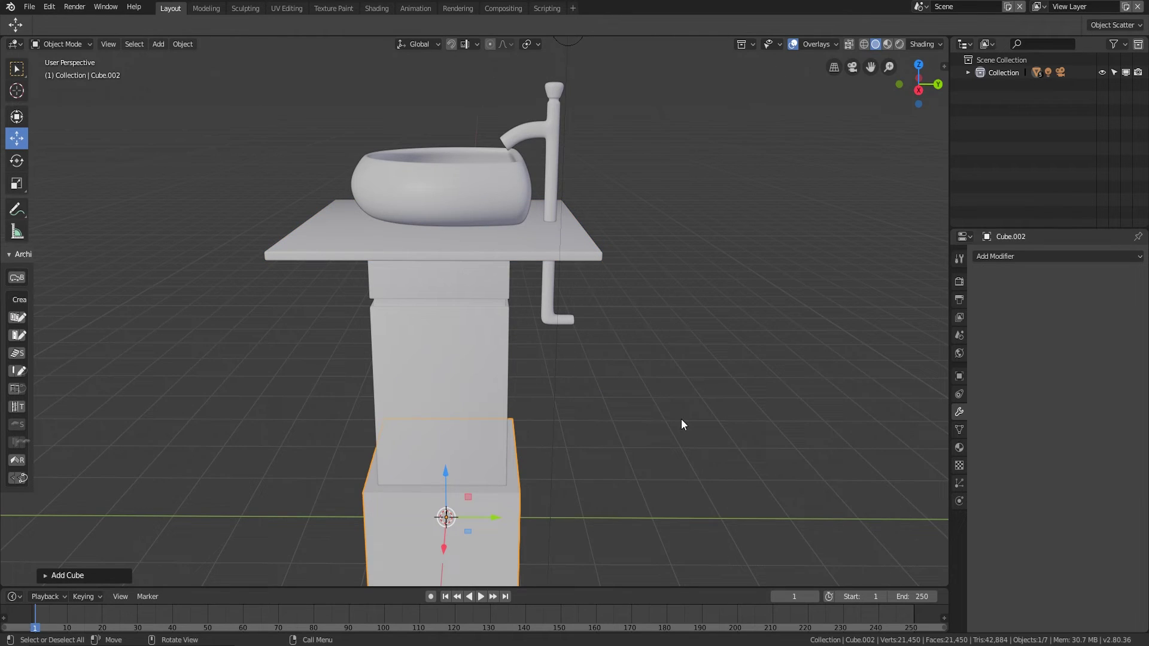
pyautogui.press('s')
pyautogui.click(511, 479)
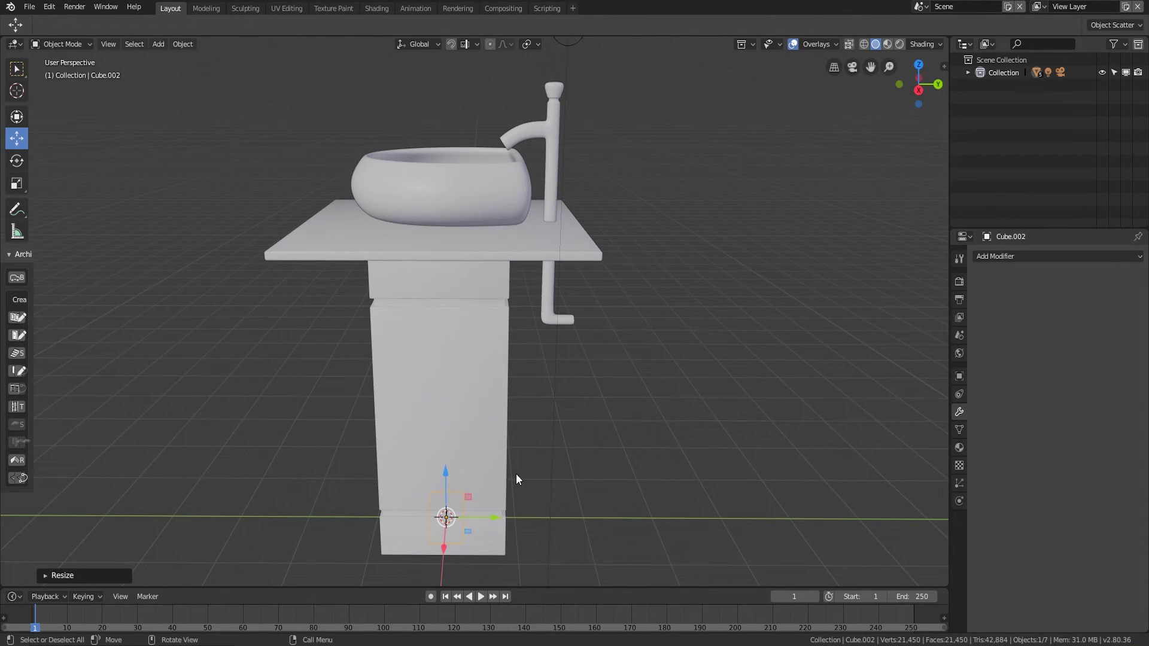
# - Raise the small cube vertically to the bowl's floor and scale it down further
pyautogui.press('KP_3')
pyautogui.press('g')
pyautogui.press('z')
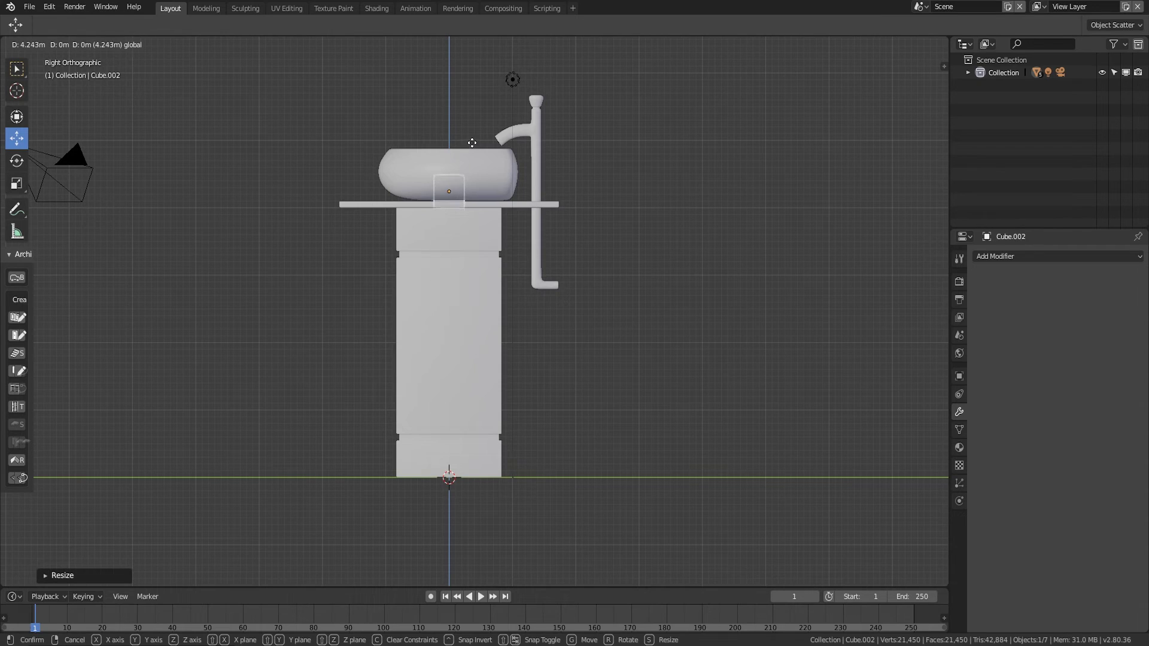
pyautogui.click(479, 160)
pyautogui.press('s')
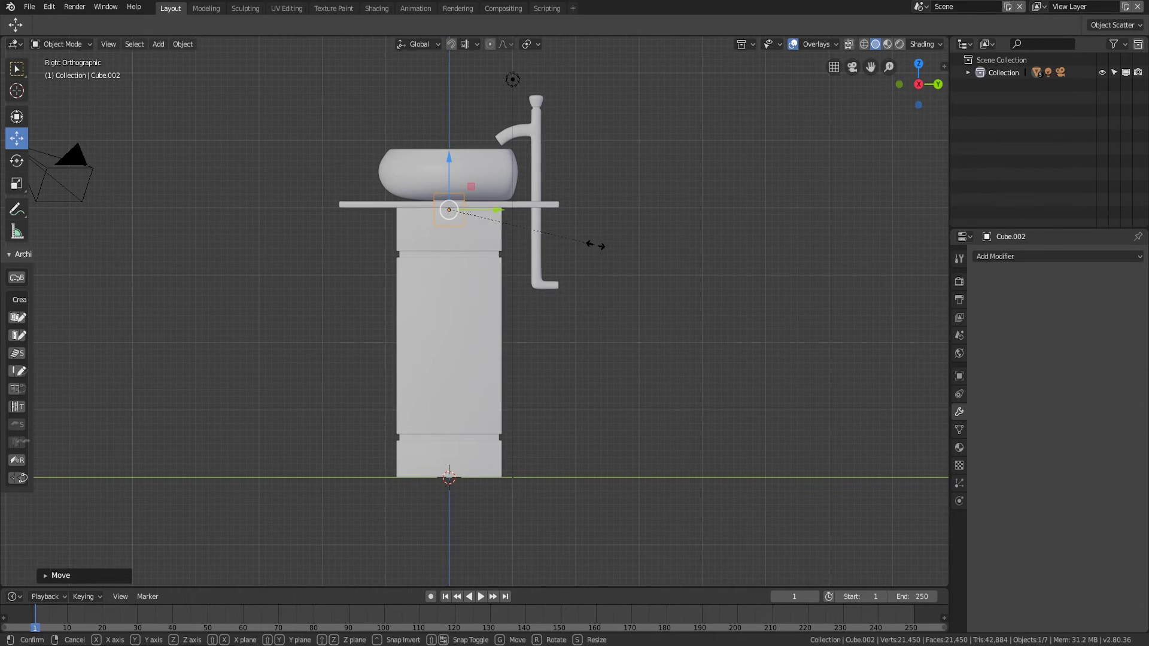
pyautogui.click(526, 250)
pyautogui.press('g')
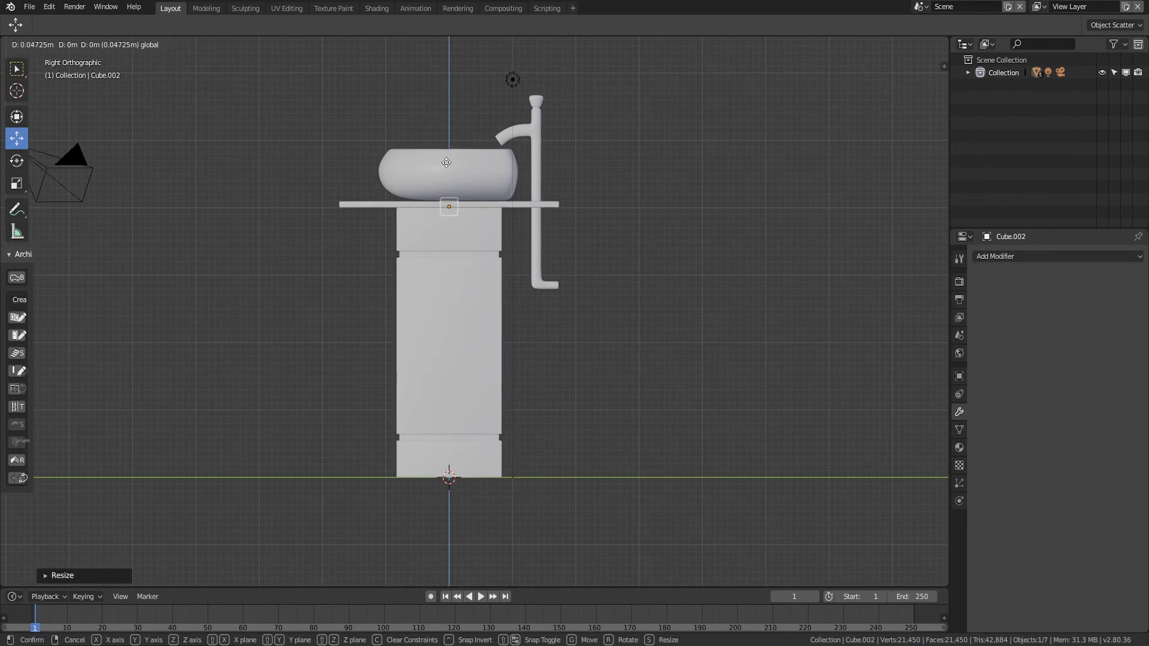
pyautogui.click(447, 179)
# - Extrude the top face of the small cube in the bowl and scale it outward
pyautogui.moveTo(447, 179); pyautogui.dragTo(549, 331, button='middle')
pyautogui.press('Tab')
pyautogui.scroll(5, 610, 332)
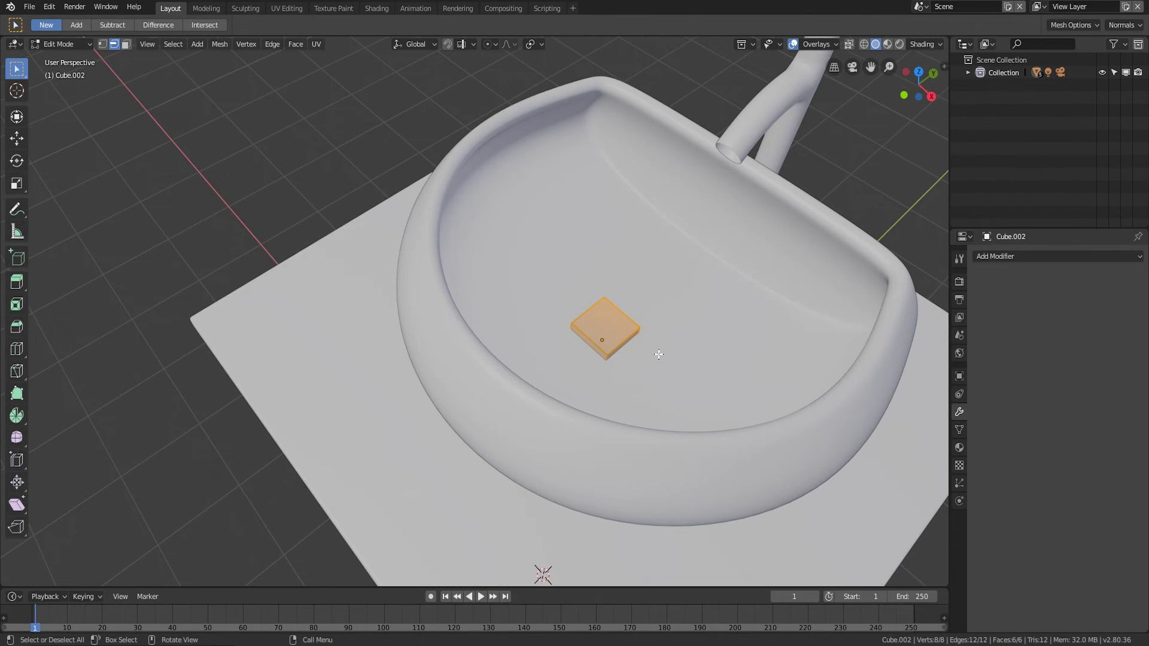
pyautogui.click(127, 45)
pyautogui.click(628, 339)
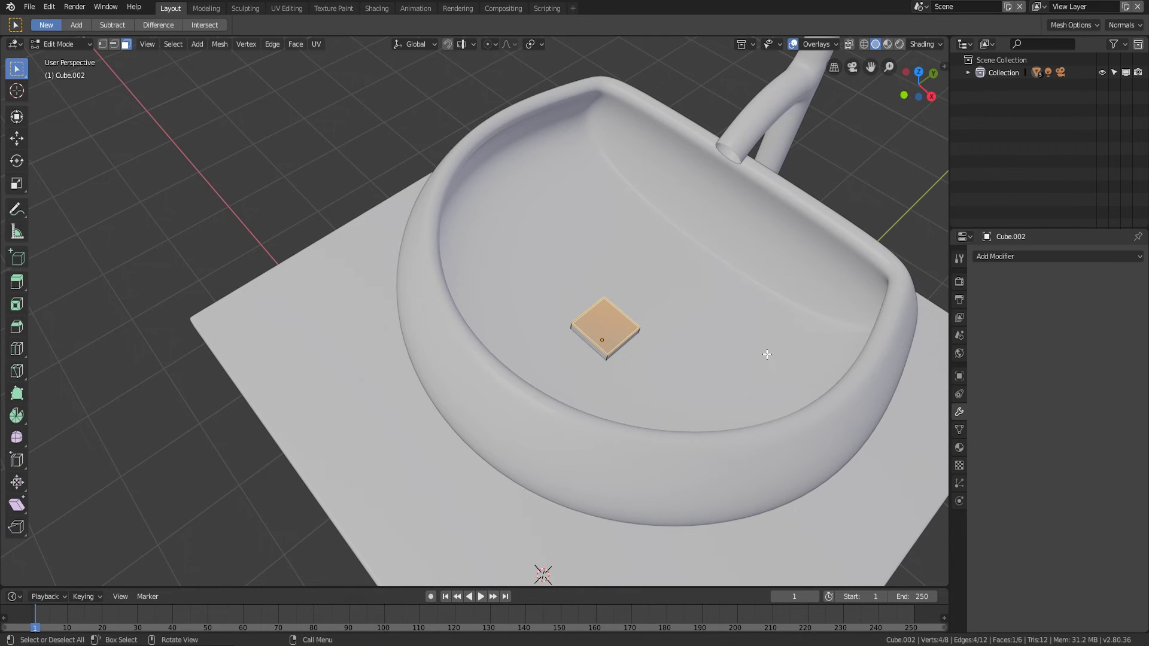
pyautogui.press('e')
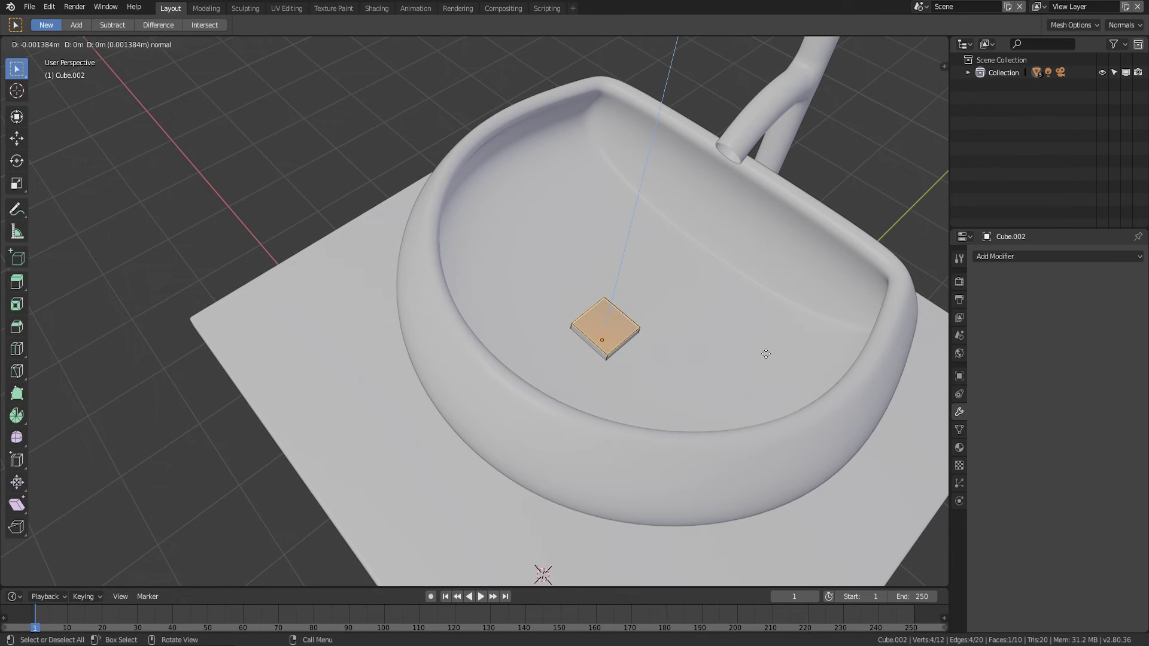
pyautogui.press('s')
pyautogui.click(815, 400)
# - Extrude the small cube's widened top face upward and scale it inward to form a tapered drain cap
pyautogui.press('e')
pyautogui.click(817, 388)
pyautogui.press('s')
pyautogui.click(718, 340)
pyautogui.press('Tab')
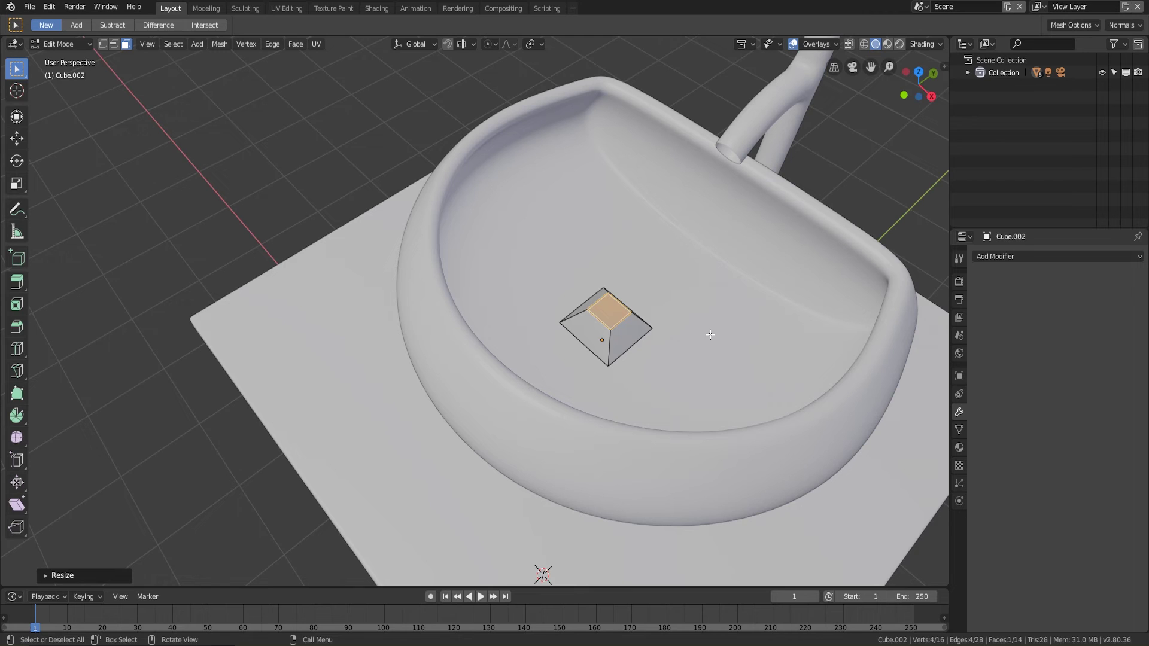
pyautogui.press('ctrl')
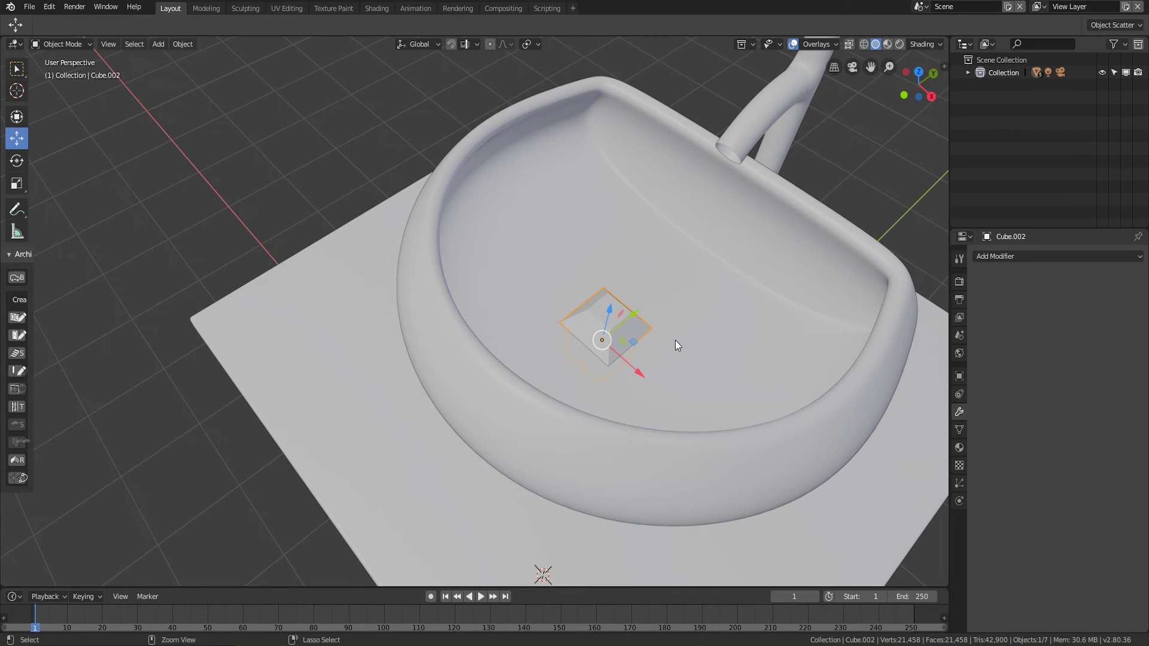
# - Add a level 2 Subdivision Surface modifier to the drain piece and display its mesh in wireframe for editing
pyautogui.hotkey('ctrl', '2')
pyautogui.moveTo(675, 338)
pyautogui.mouseDown(button='middle')
pyautogui.moveTo(638, 318)
pyautogui.moveTo(627, 293)
pyautogui.moveTo(620, 323)
pyautogui.moveTo(559, 329)
pyautogui.moveTo(549, 298)
pyautogui.moveTo(602, 403)
pyautogui.moveTo(565, 358)
pyautogui.moveTo(587, 367)
pyautogui.moveTo(579, 352)
pyautogui.mouseUp(button='middle')
pyautogui.press('Tab')
pyautogui.press('z')
pyautogui.press('Tab')
pyautogui.press('Tab')
pyautogui.scroll(4, 579, 351)
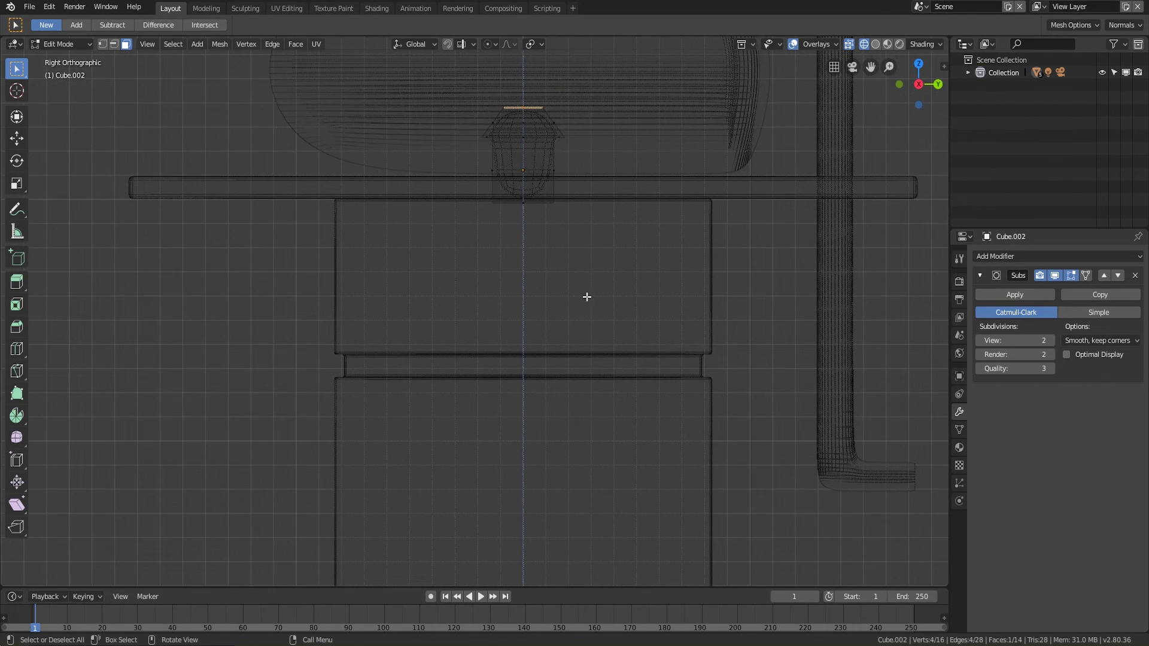
# - Cut an edge loop around the drain piece's lower body and slide it down near the base
pyautogui.keyDown('shift'); pyautogui.scroll(5, 587, 298); pyautogui.keyUp('shift')
pyautogui.hotkey('ctrl', 'r')
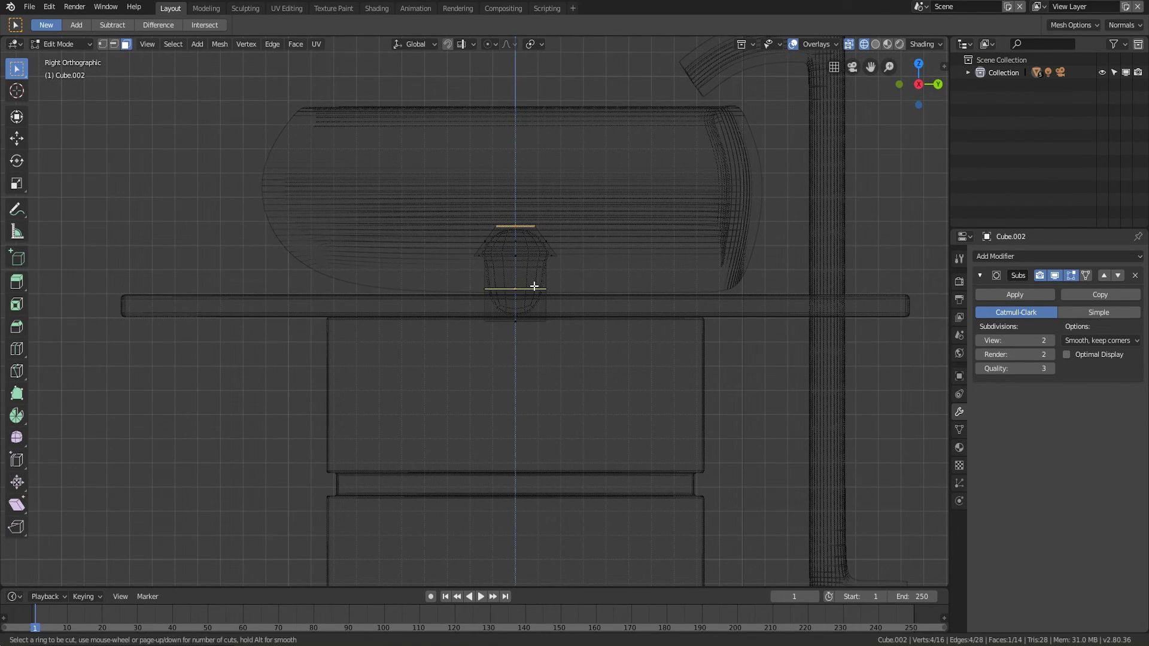
pyautogui.click(534, 285)
pyautogui.click(541, 261)
pyautogui.press('g')
pyautogui.press('g')
pyautogui.click(545, 286)
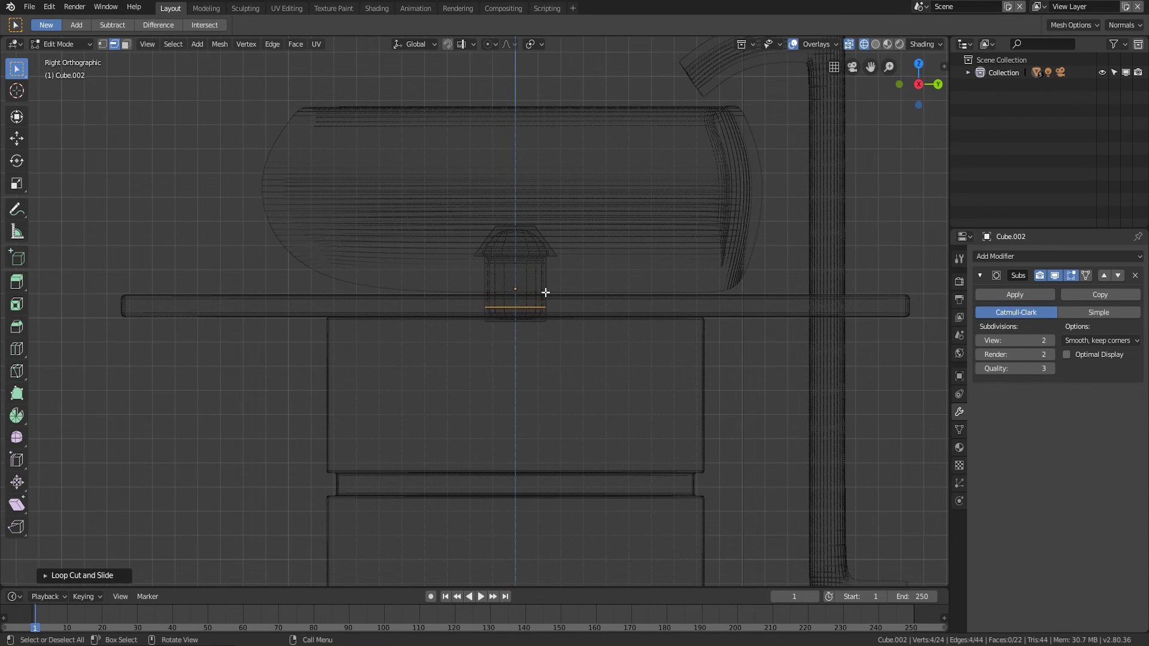
pyautogui.press('Tab')
# - Switch back to solid shading and nudge the drain piece vertically in the bowl
pyautogui.moveTo(540, 267); pyautogui.dragTo(598, 335, button='middle')
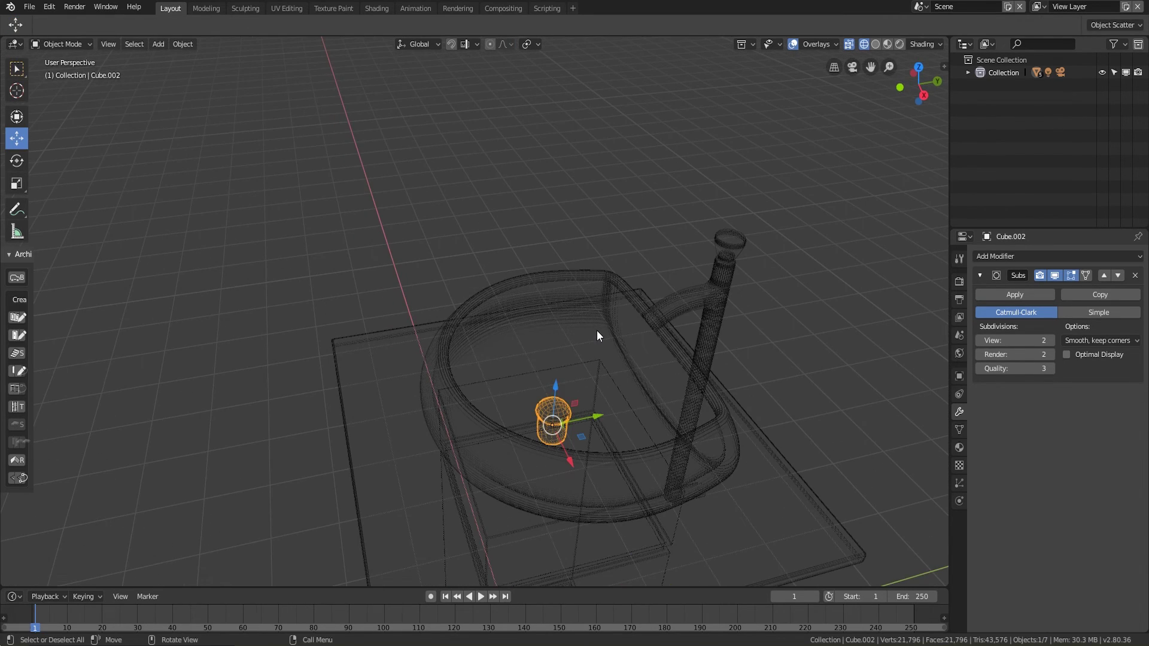
pyautogui.press('z')
pyautogui.click(691, 334)
pyautogui.scroll(3, 640, 407)
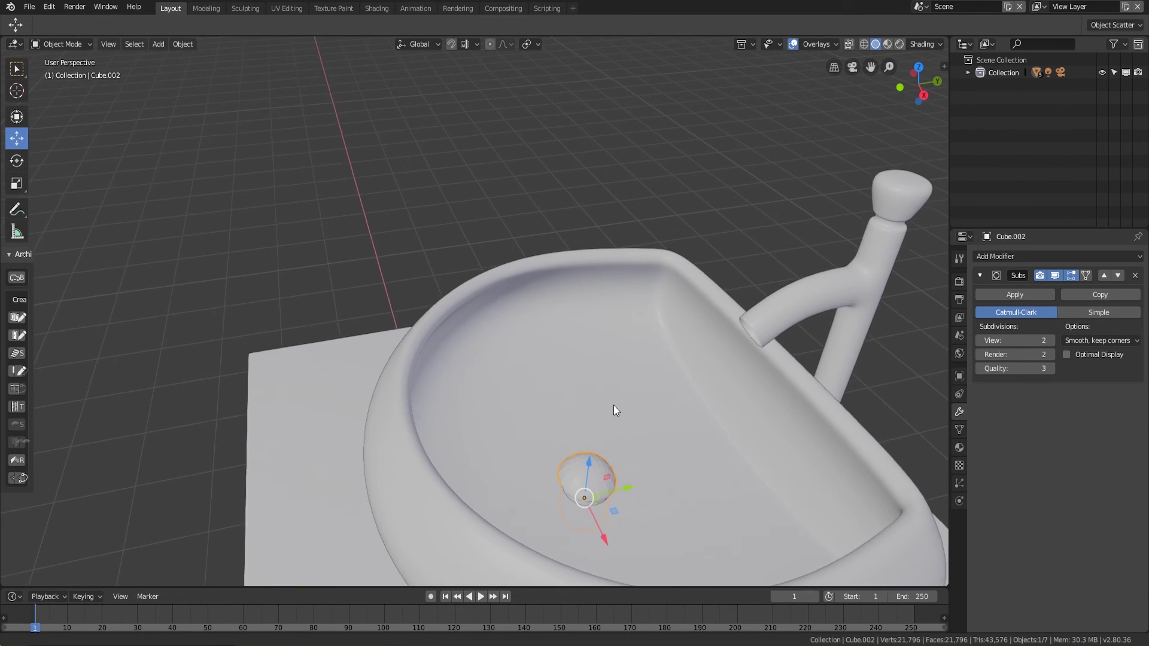
pyautogui.keyDown('shift'); pyautogui.moveTo(623, 408); pyautogui.dragTo(486, 419, button='middle'); pyautogui.keyUp('shift')
pyautogui.moveTo(404, 474); pyautogui.dragTo(508, 450, button='middle')
pyautogui.moveTo(501, 433); pyautogui.dragTo(505, 434)
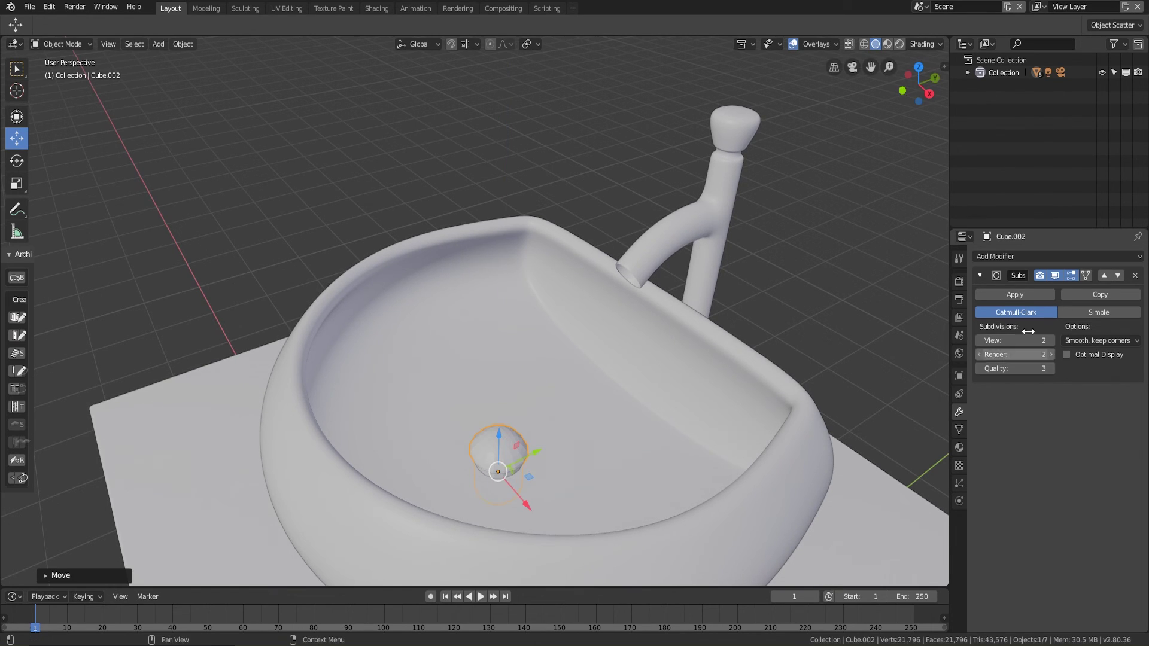
# - Apply the Subdivision Surface modifier on the drain piece and inspect the resulting mesh in edit mode
pyautogui.click(1017, 295)
pyautogui.press('Tab')
pyautogui.moveTo(590, 457); pyautogui.dragTo(495, 498, button='middle')
pyautogui.press('Tab')
pyautogui.scroll(-5, 484, 499)
pyautogui.scroll(4, 488, 490)
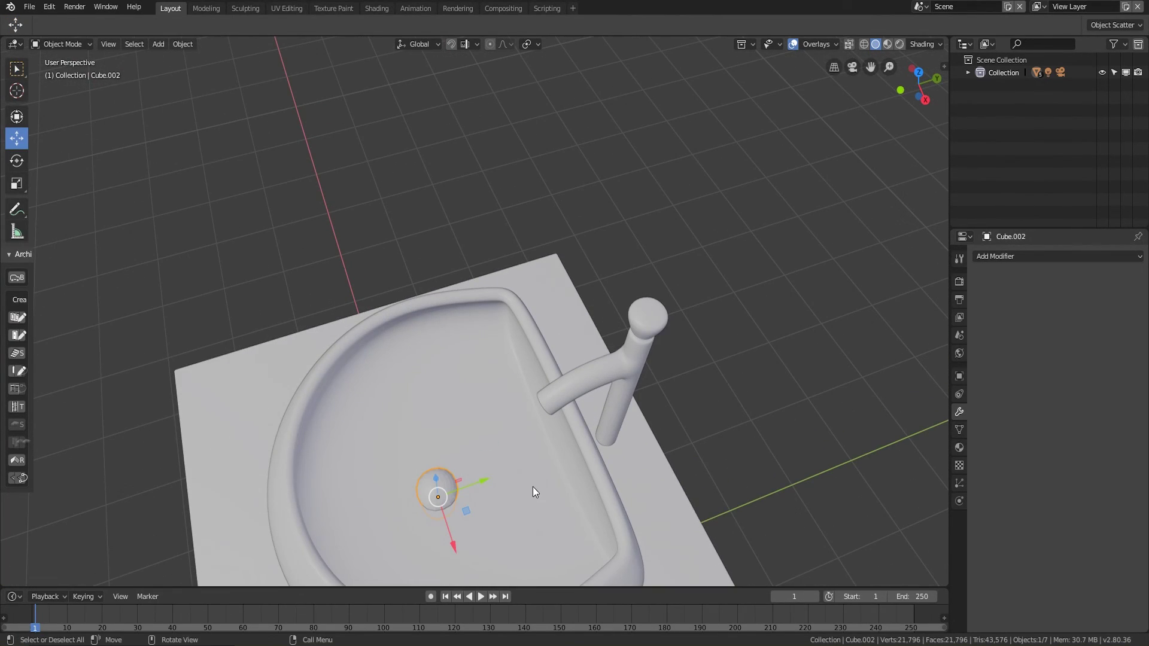
pyautogui.scroll(4, 534, 493)
pyautogui.moveTo(533, 493); pyautogui.dragTo(594, 422, button='middle')
pyautogui.scroll(-8, 504, 413)
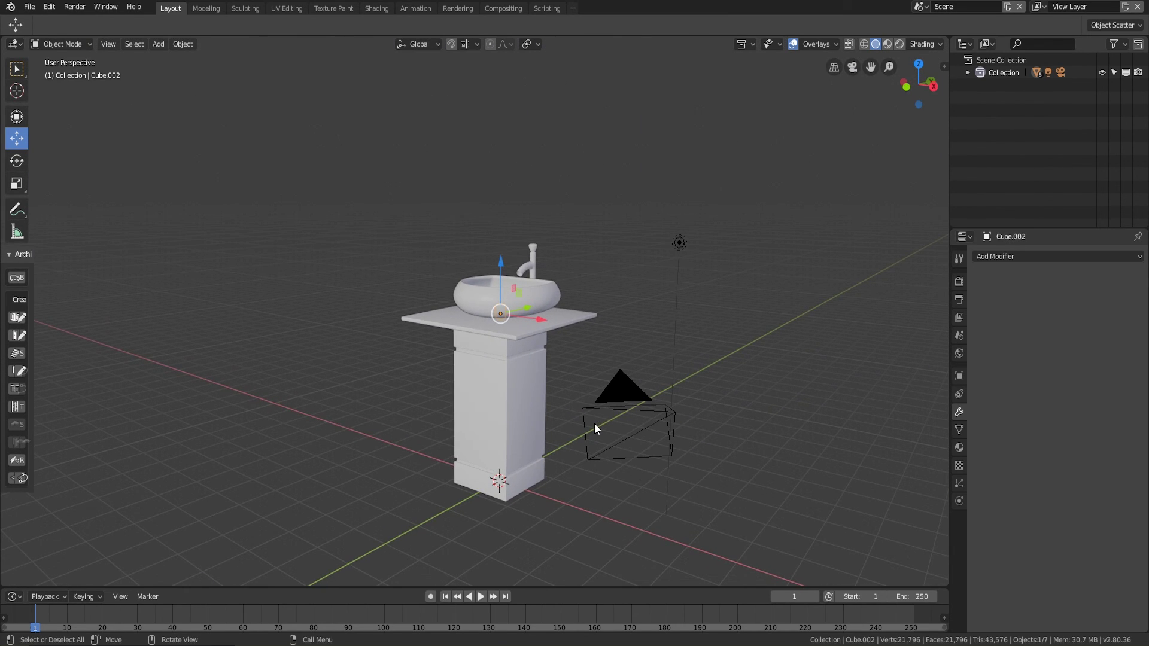